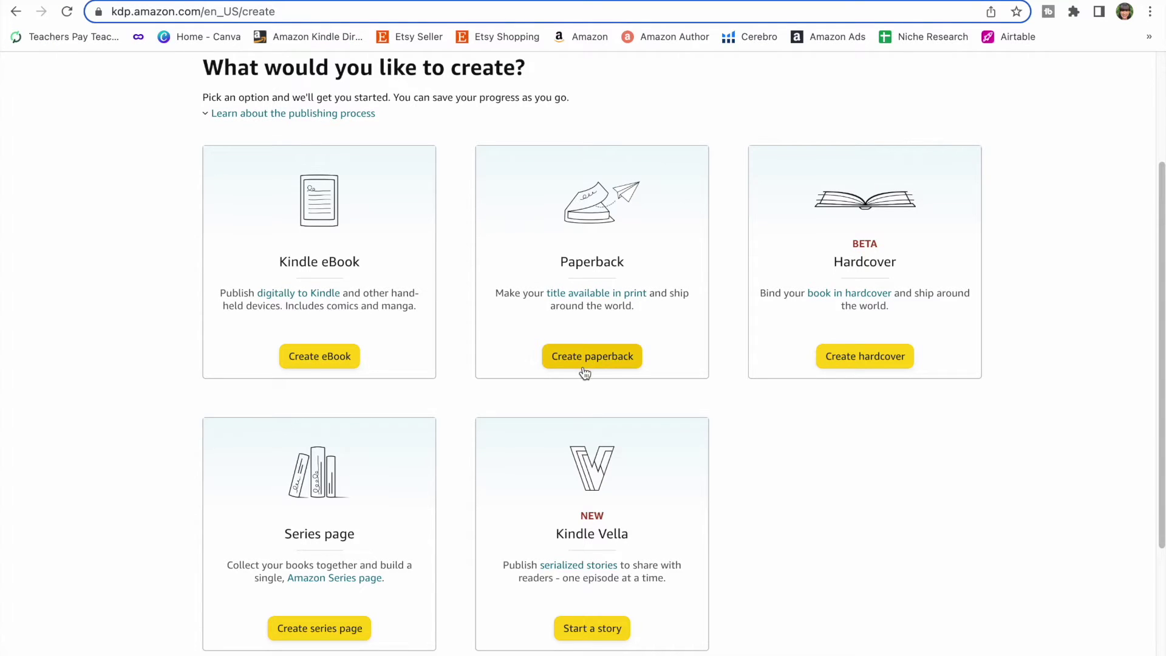
Start a new paperback title and bring up its details form
left_click(584, 369)
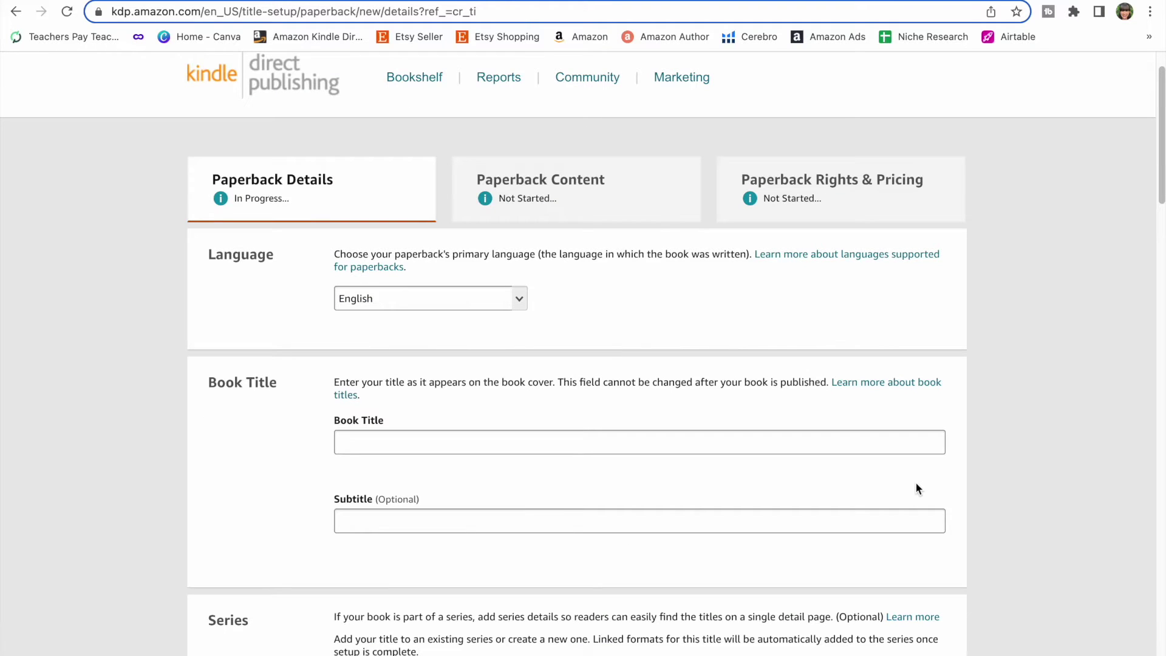
scroll(1041, 478, "up", 1)
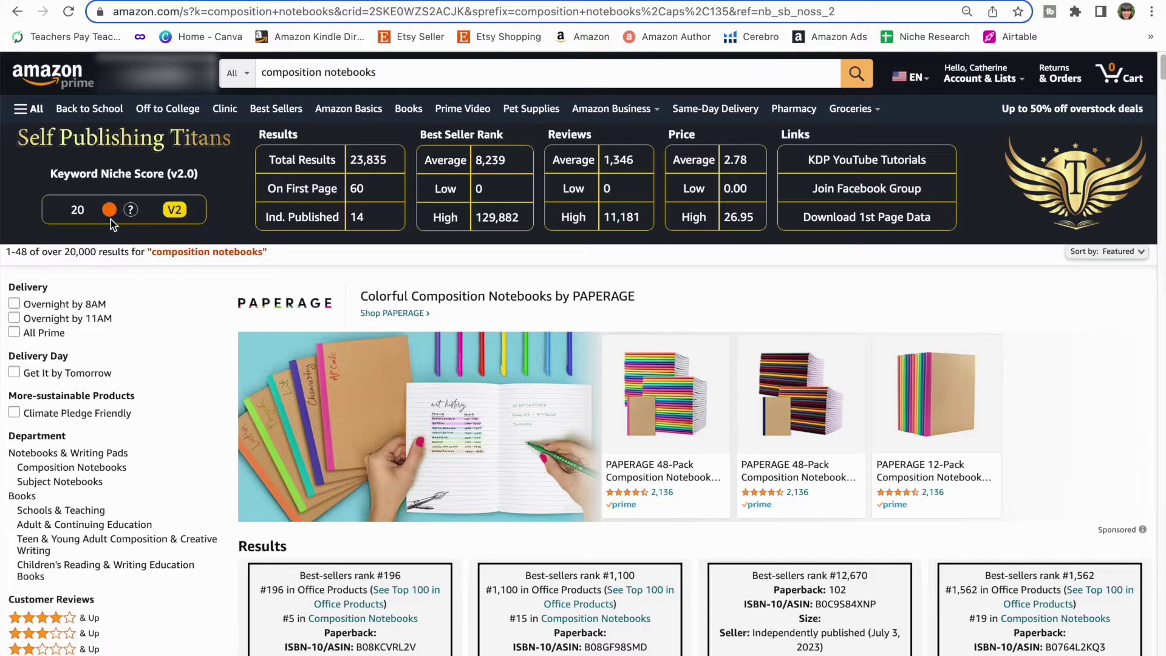
On Amazon, search for the suggested keyword "composition notebooks vintage" and review the niche score and listed notebooks
left_click(402, 76)
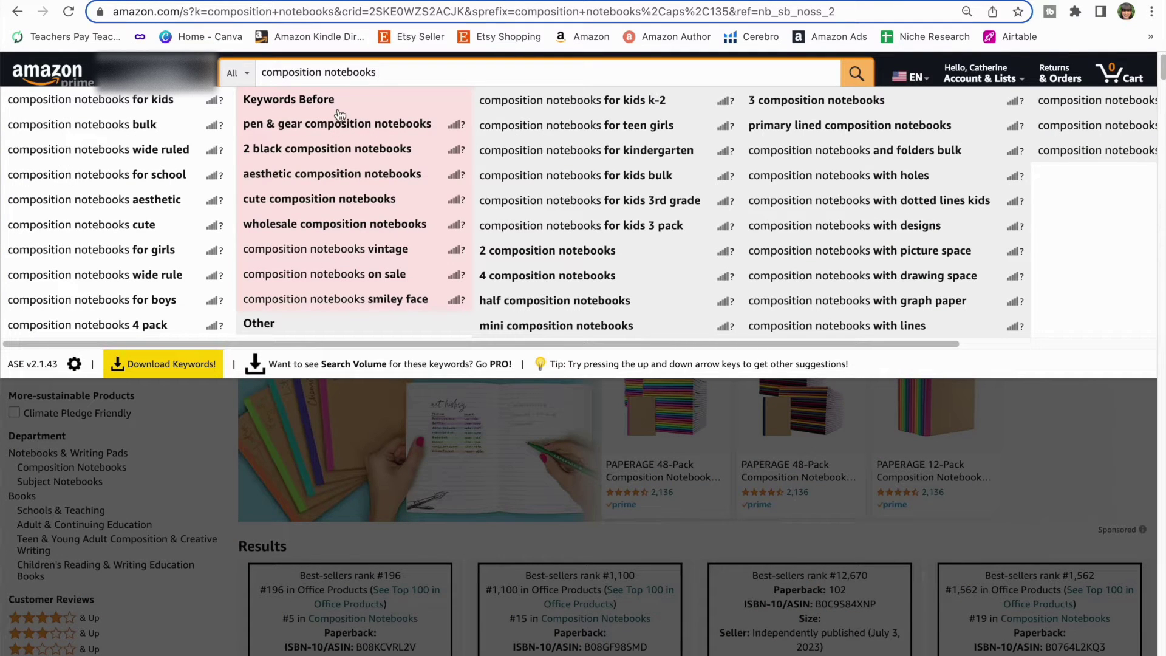
left_click(395, 259)
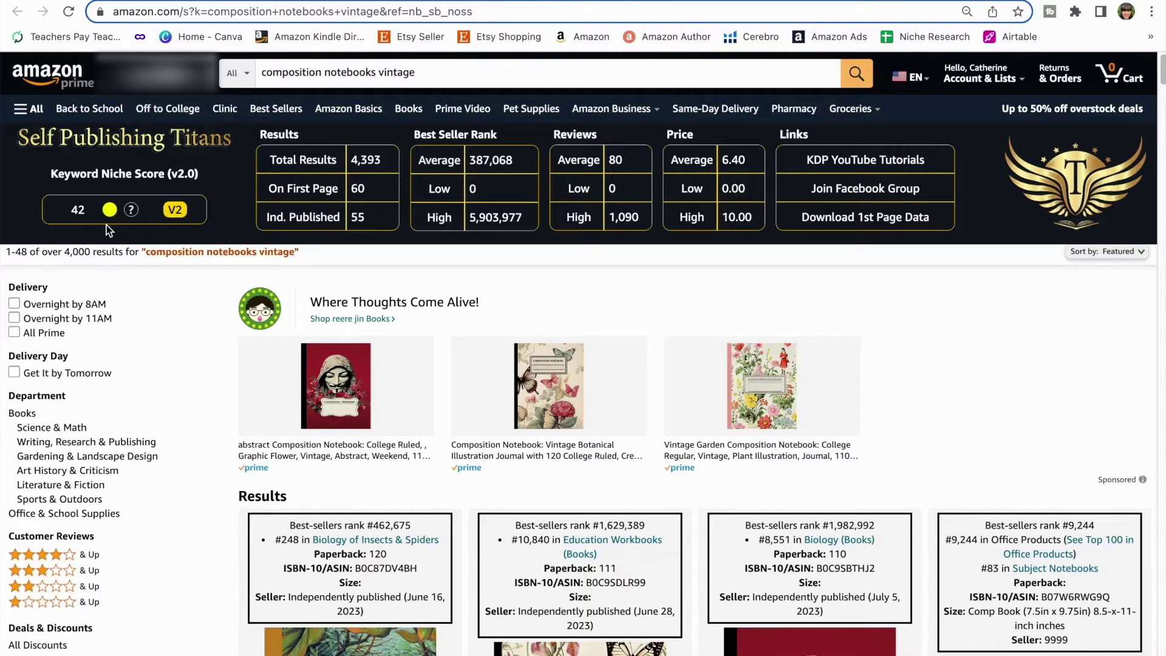
scroll(189, 582, "down", 3)
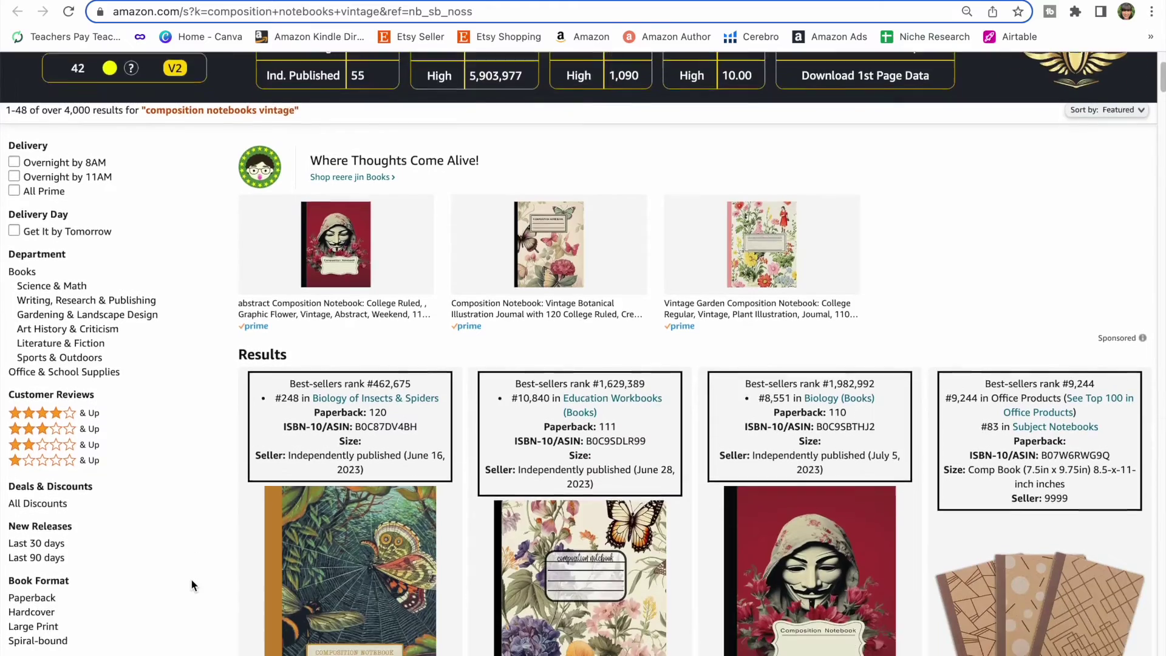
scroll(191, 582, "down", 6)
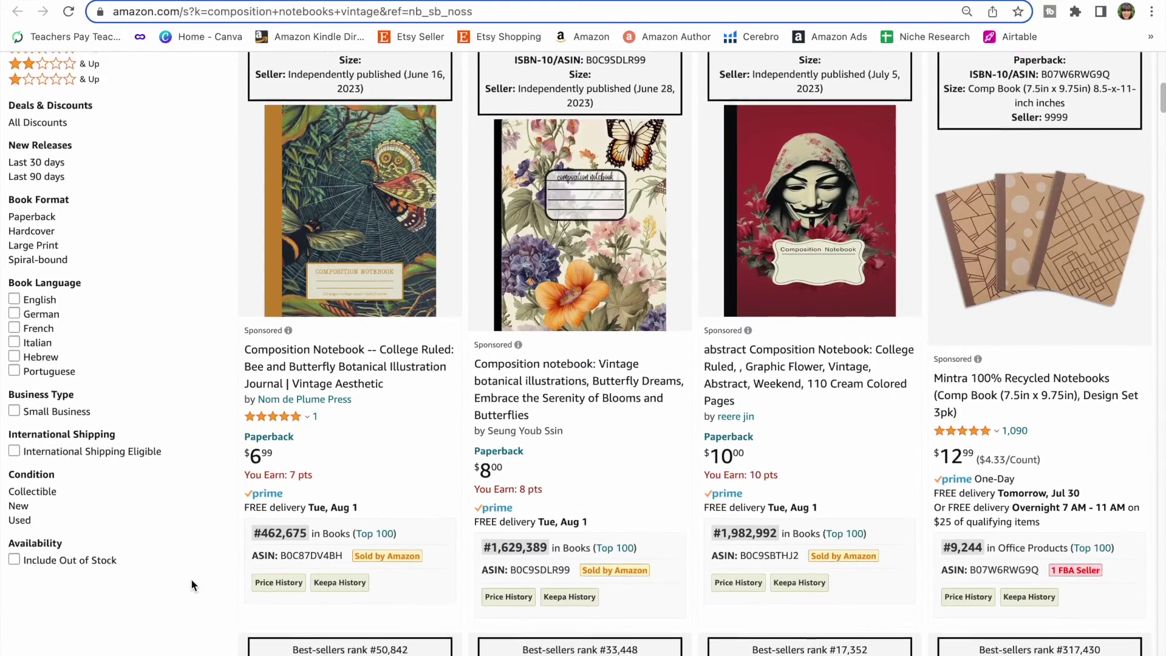
scroll(191, 585, "down", 2)
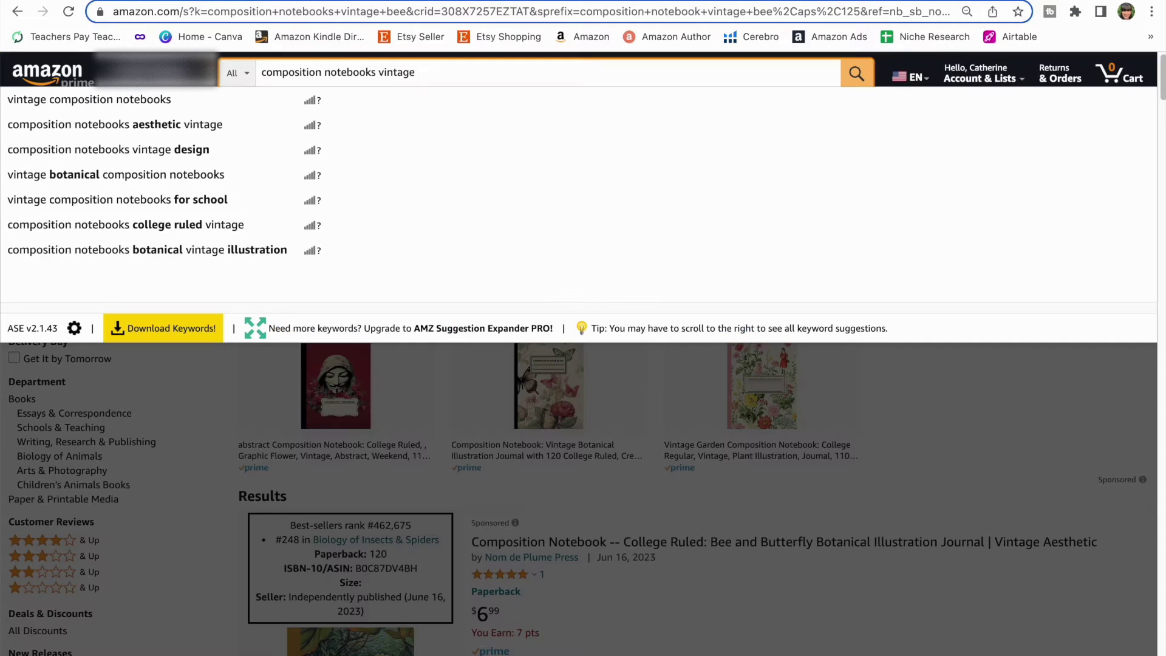
Narrow the Amazon search to "composition notebooks vintage butterfly"
type("butterfly")
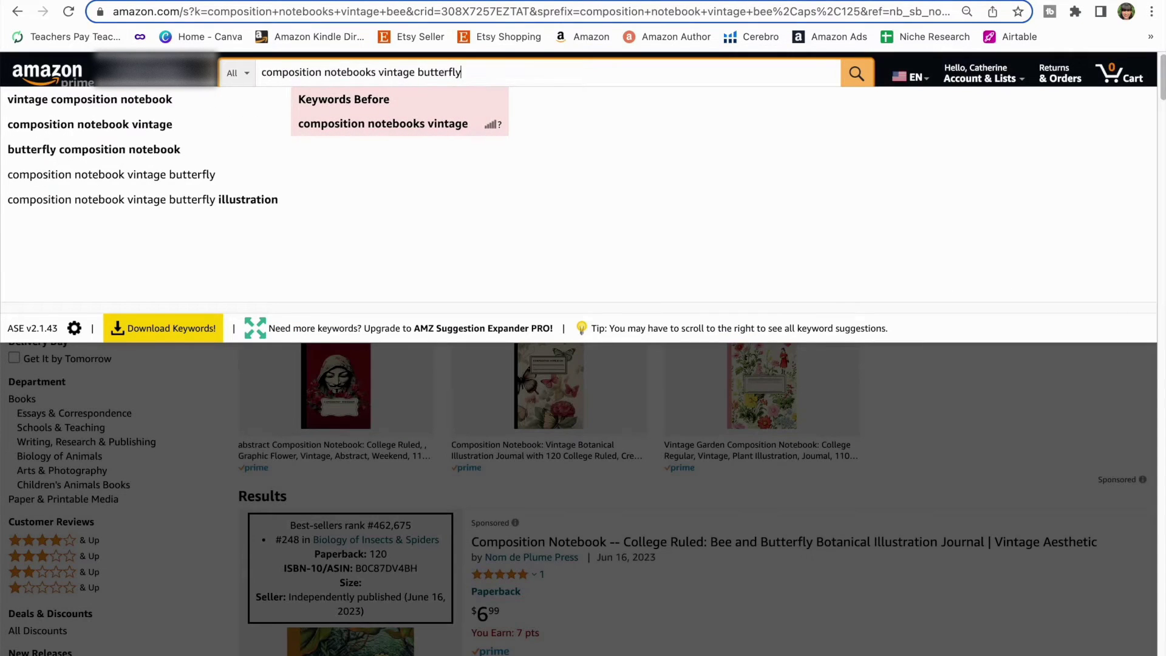
key("Return")
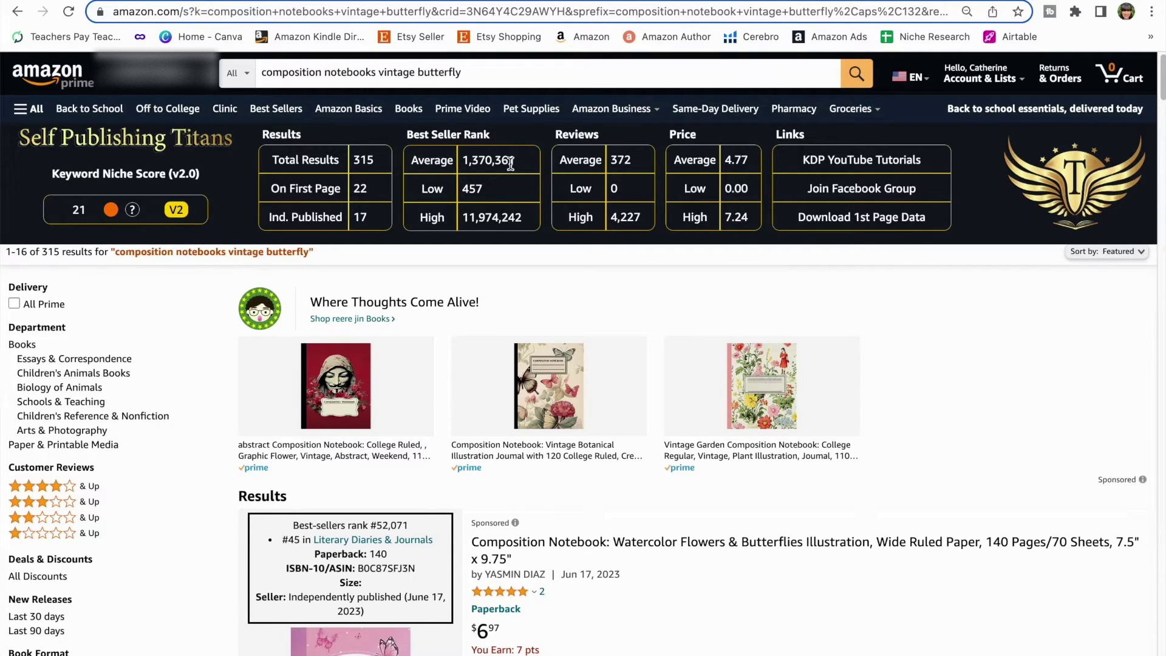
Replace the last search word to look up "composition notebooks vintage botanical"
left_click(465, 73)
key("BackSpace")
key("BackSpace")
key("BackSpace")
key("BackSpace")
key("BackSpace")
key("BackSpace")
key("BackSpace")
key("BackSpace")
key("BackSpace")
type("botanical")
key("Return")
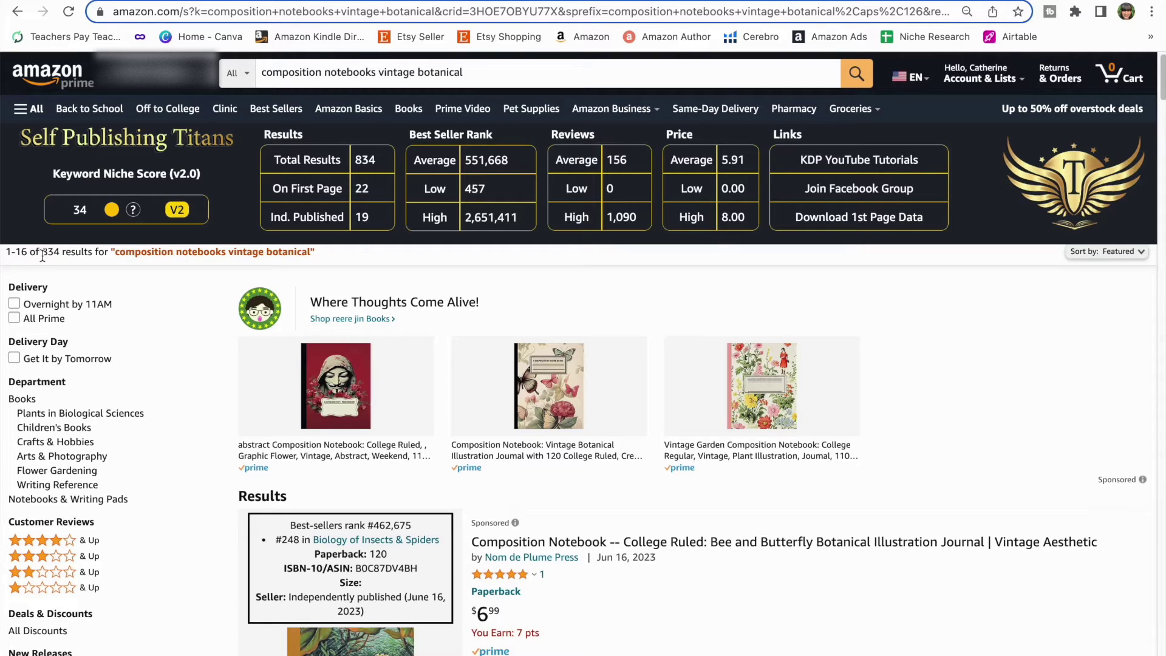
Examine the best-seller ranks, prices and page counts of the vintage botanical notebooks in the results
scroll(162, 334, "down", 7)
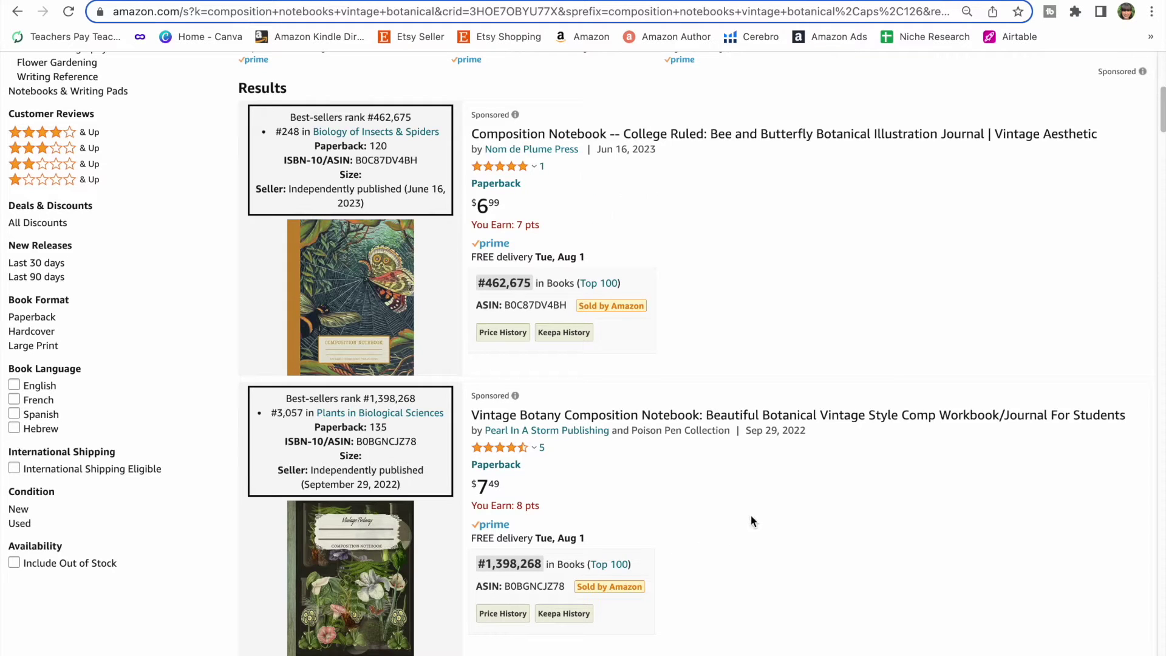
scroll(751, 515, "down", 5)
scroll(750, 515, "down", 6)
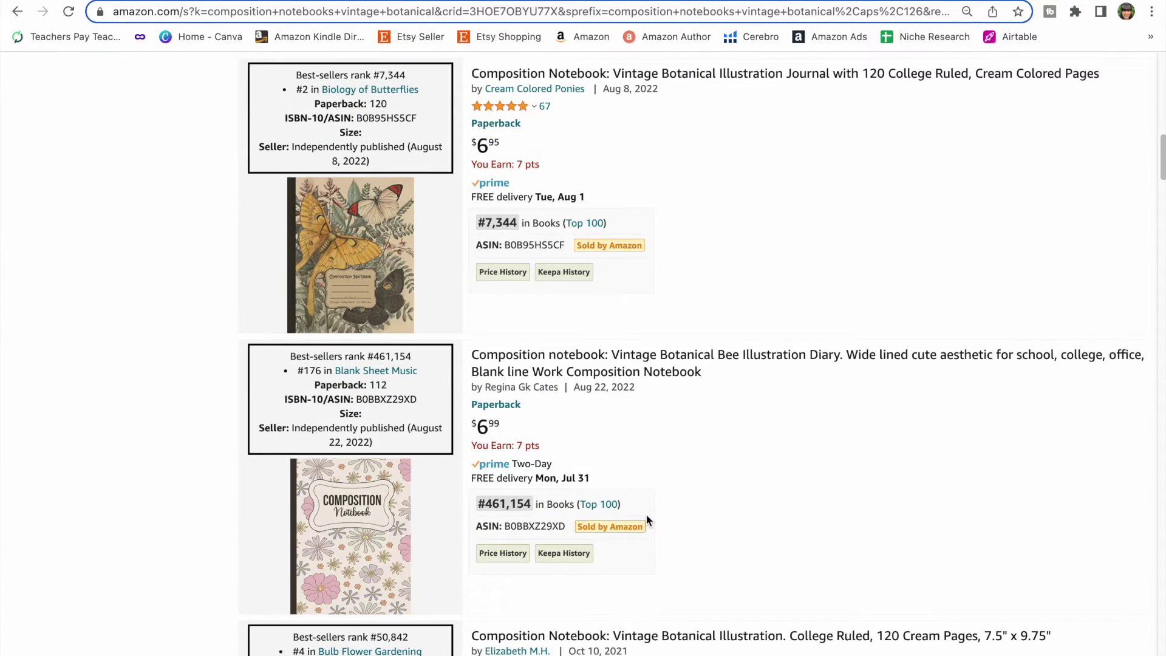
mouse_move(631, 268)
scroll(732, 156, "up", 2)
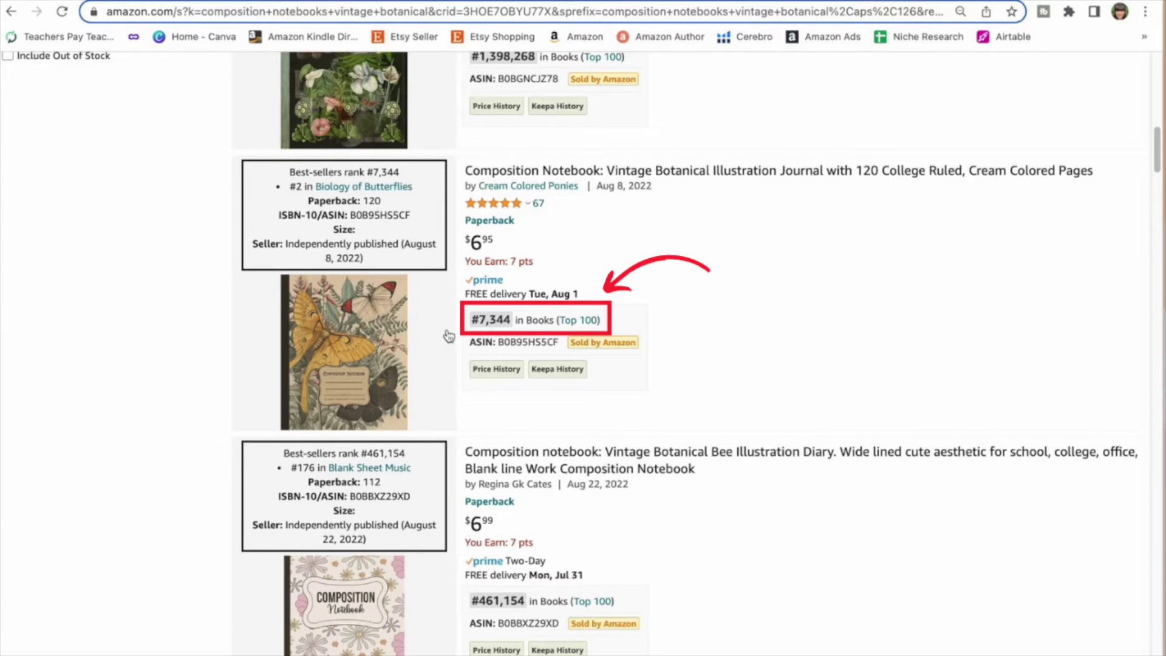
scroll(449, 336, "down", 2)
mouse_move(368, 212)
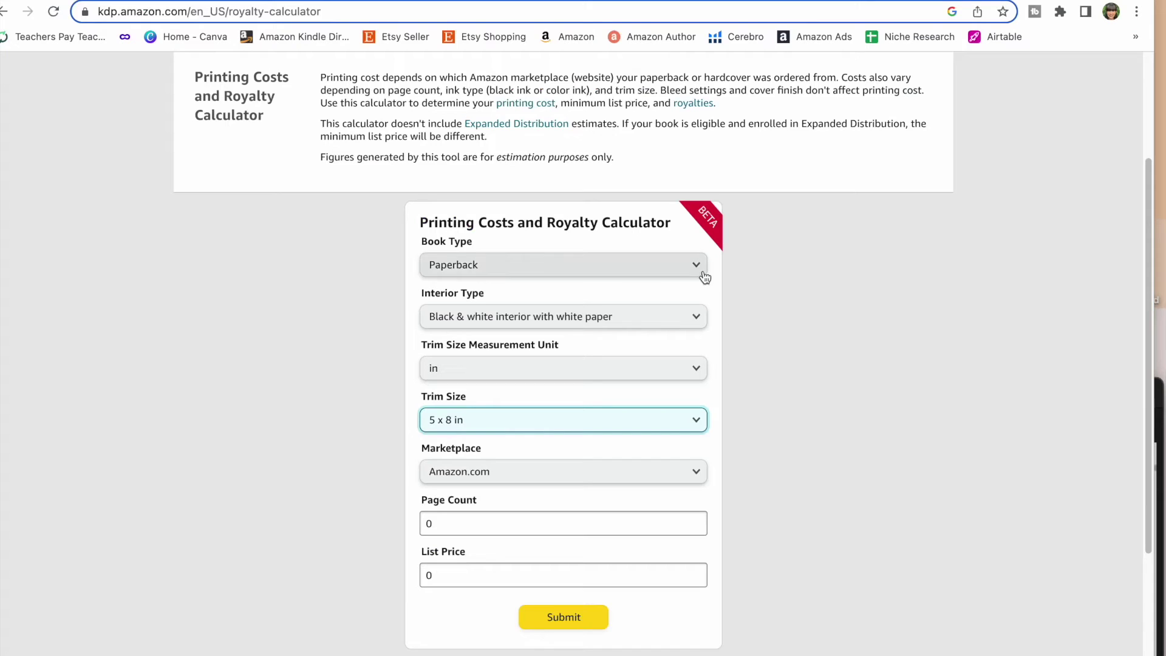
In the KDP royalty calculator, calculate royalties for a 7.5 x 9.25 in paperback with 120 pages and a 6.95 list price
left_click(658, 425)
left_click(539, 442)
left_click(474, 523)
type("120")
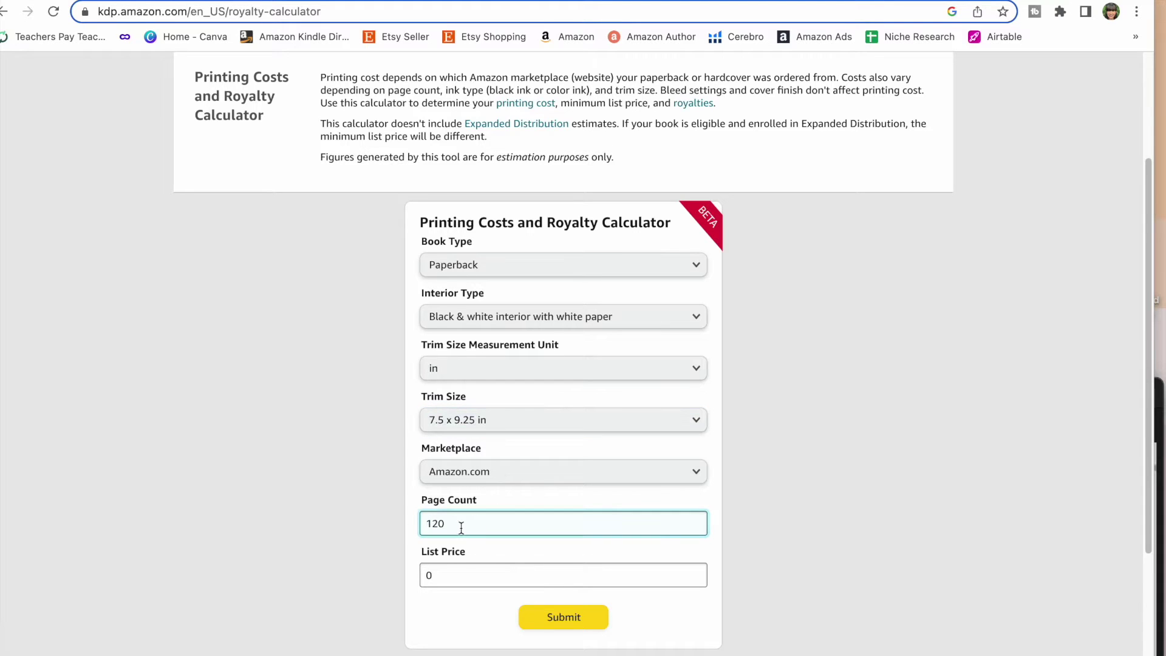
left_click(836, 2)
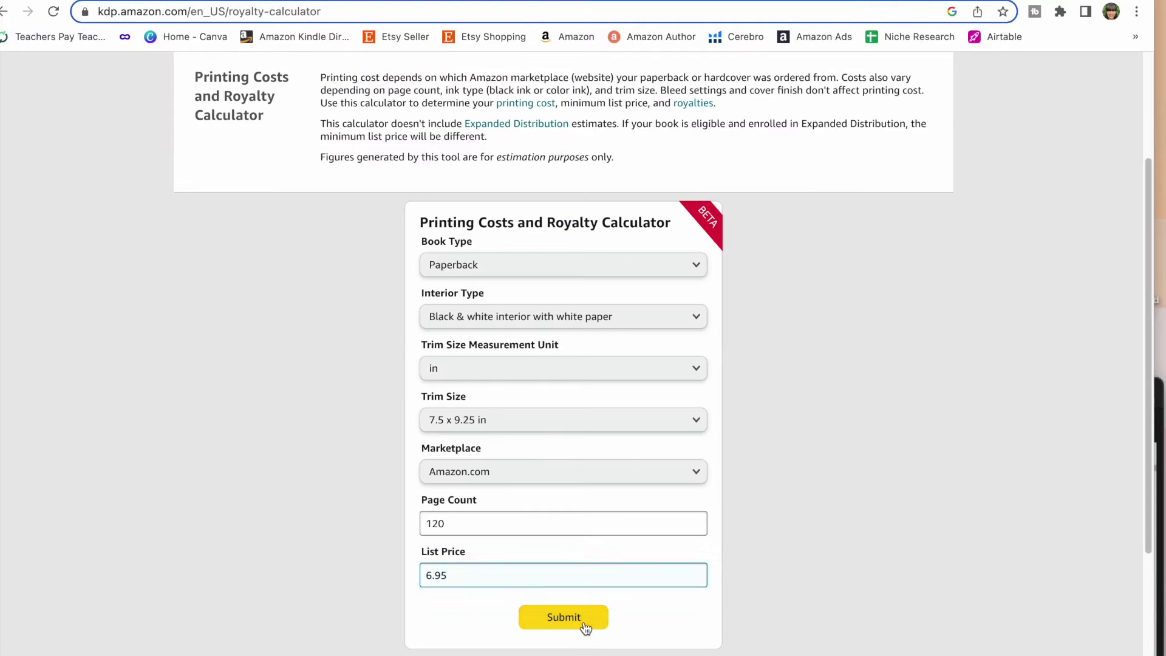
left_click(585, 624)
scroll(585, 607, "down", 7)
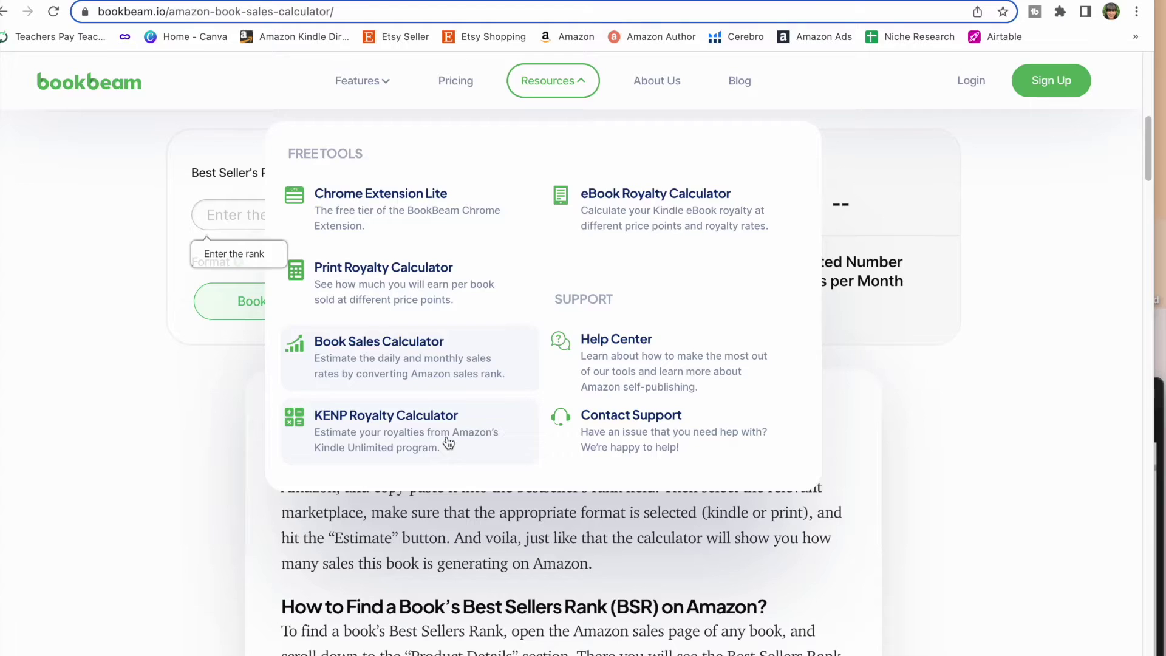
In the BookBeam sales calculator, estimate book sales for best-seller rank 7344 on the Amazon.com marketplace
left_click(217, 216)
type("7,344")
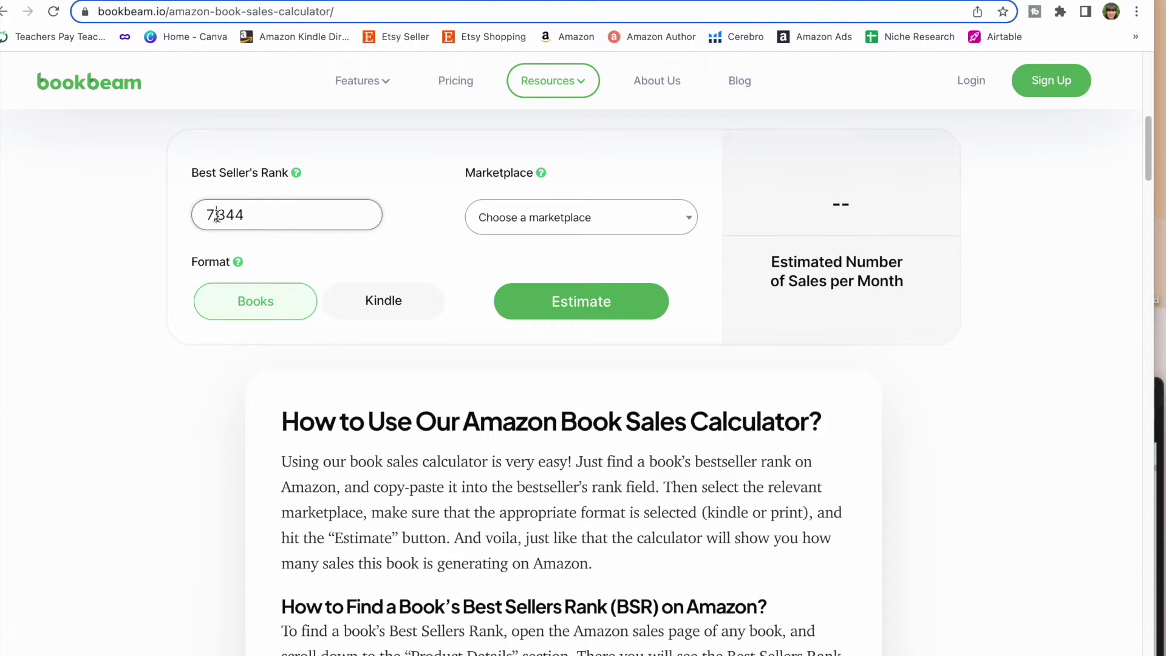
left_click(565, 218)
left_click(578, 289)
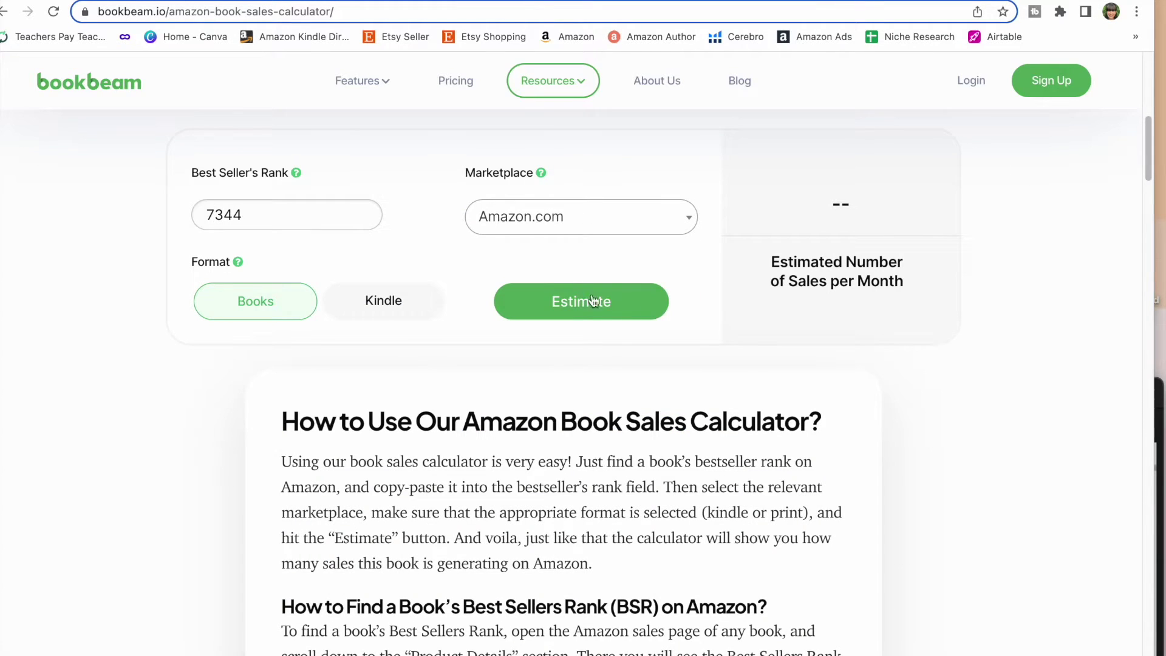
left_click(632, 307)
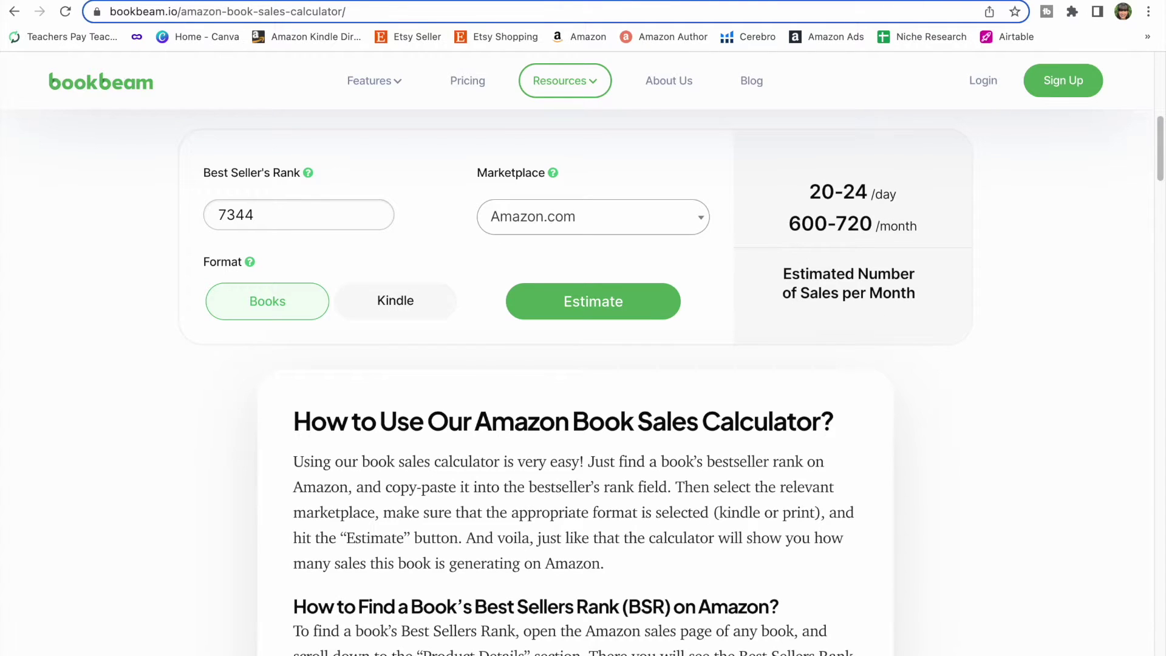
Check the KDP royalty estimates again and return to the vintage botanical notebook listings on Amazon
key("ctrl+Tab")
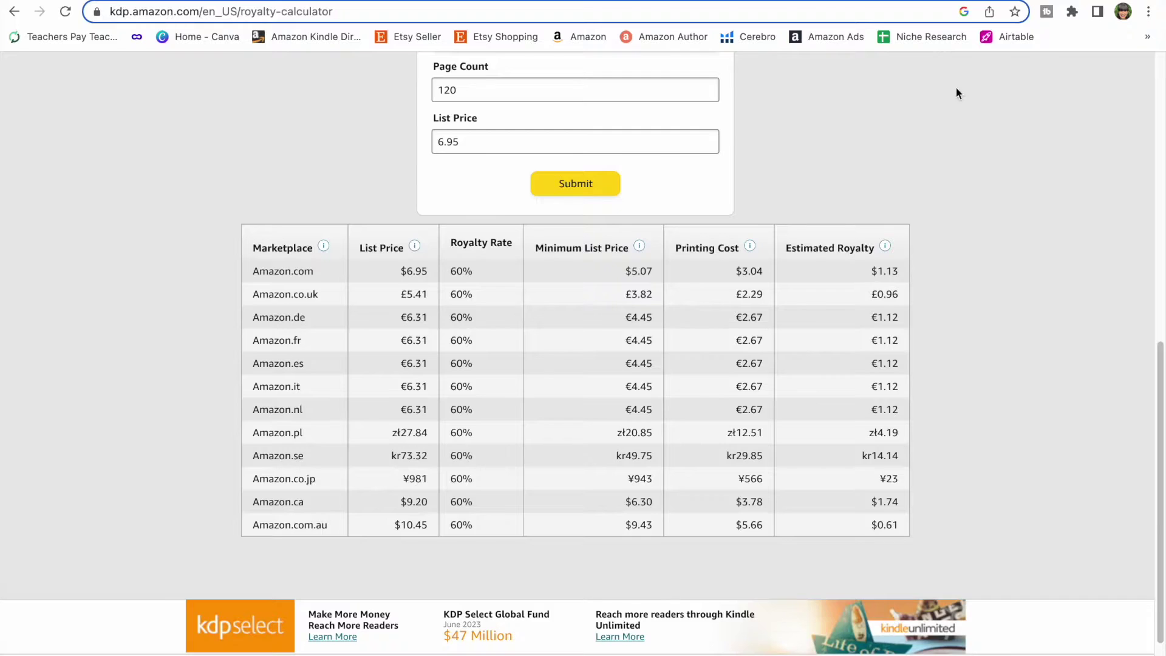
key("ctrl+Tab")
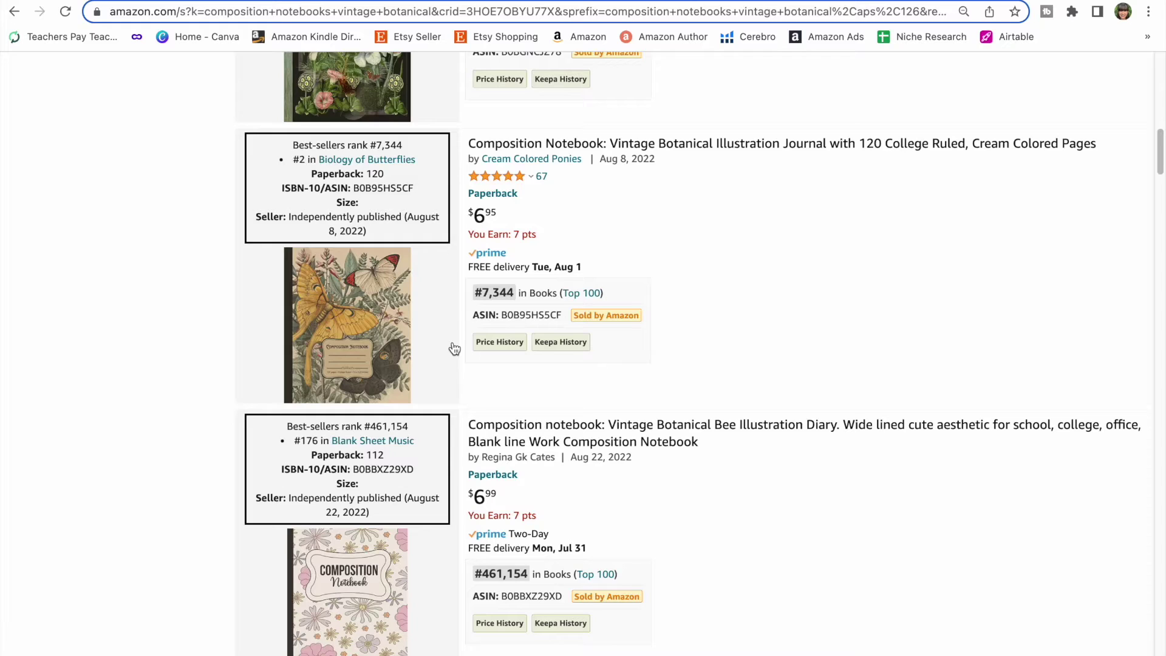
scroll(776, 178, "up", 1)
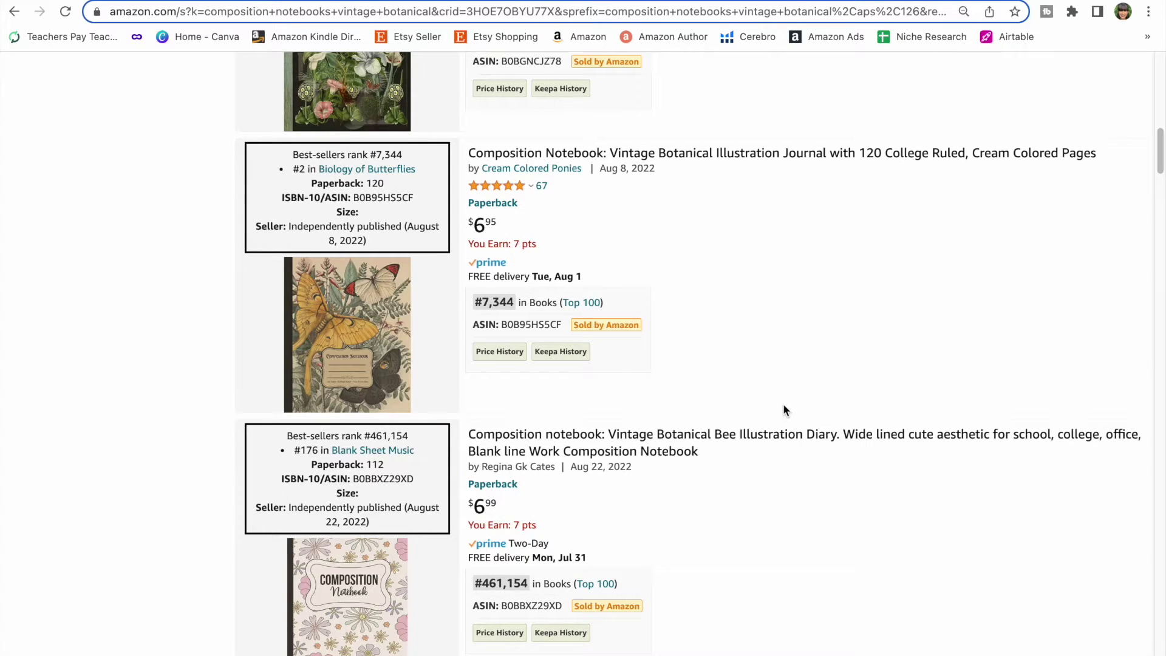
scroll(782, 405, "up", 2)
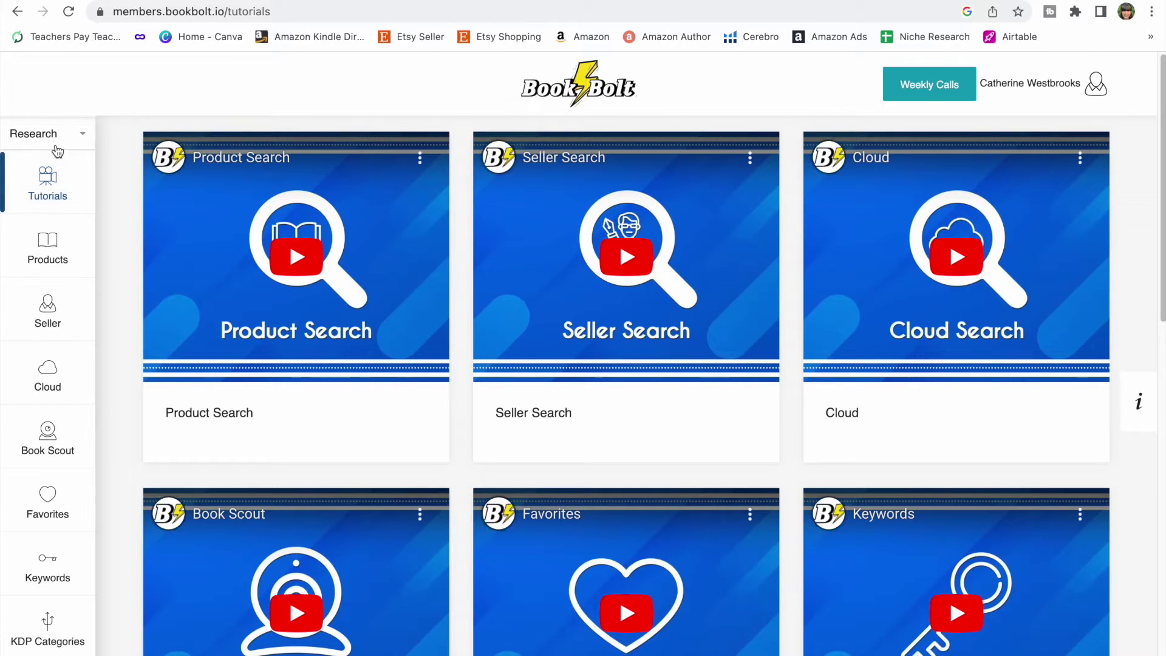
In Book Bolt's keyword research, look up "composition notebook vintage" and compare the search volumes of related phrases
left_click(61, 577)
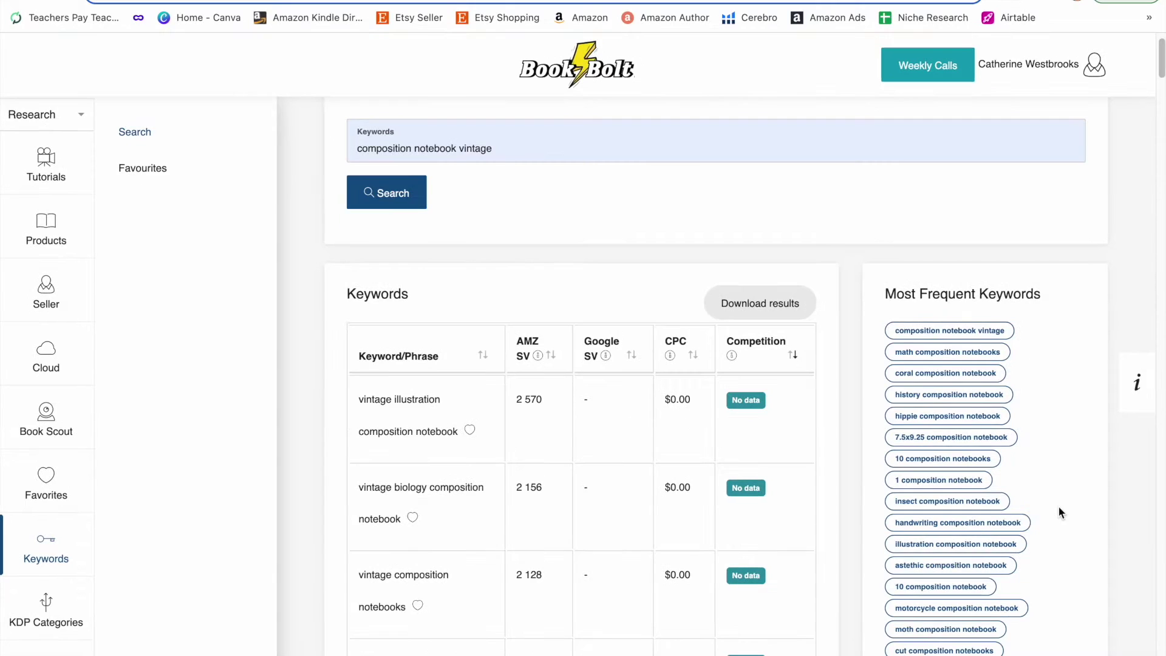
scroll(1058, 506, "down", 3)
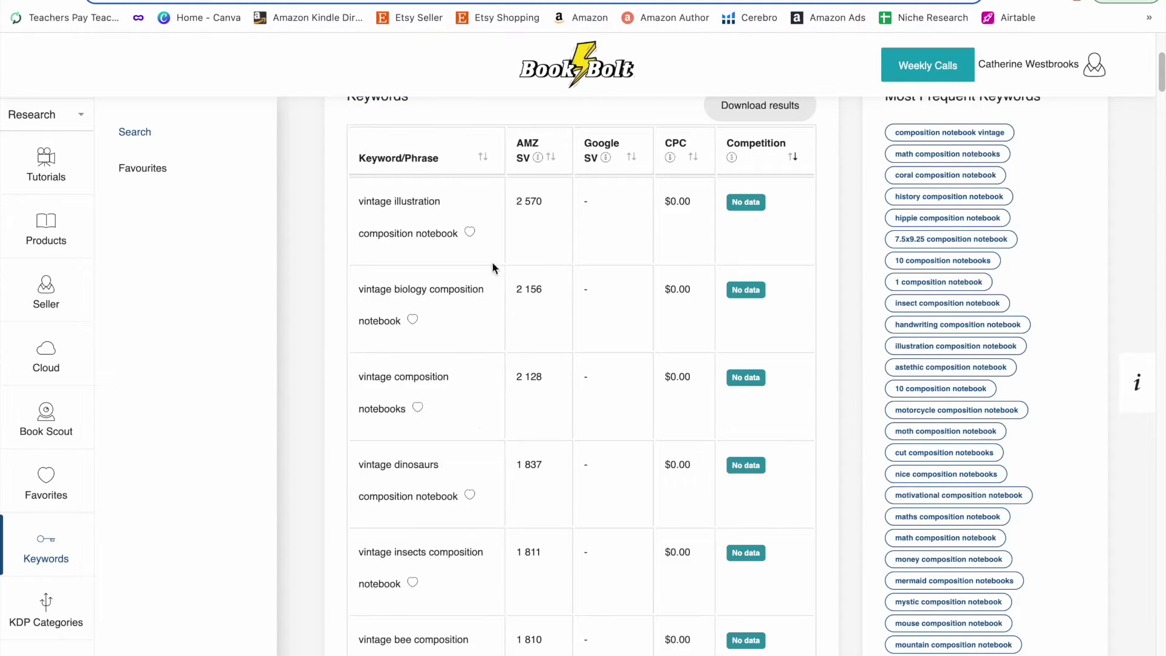
scroll(451, 589, "down", 2)
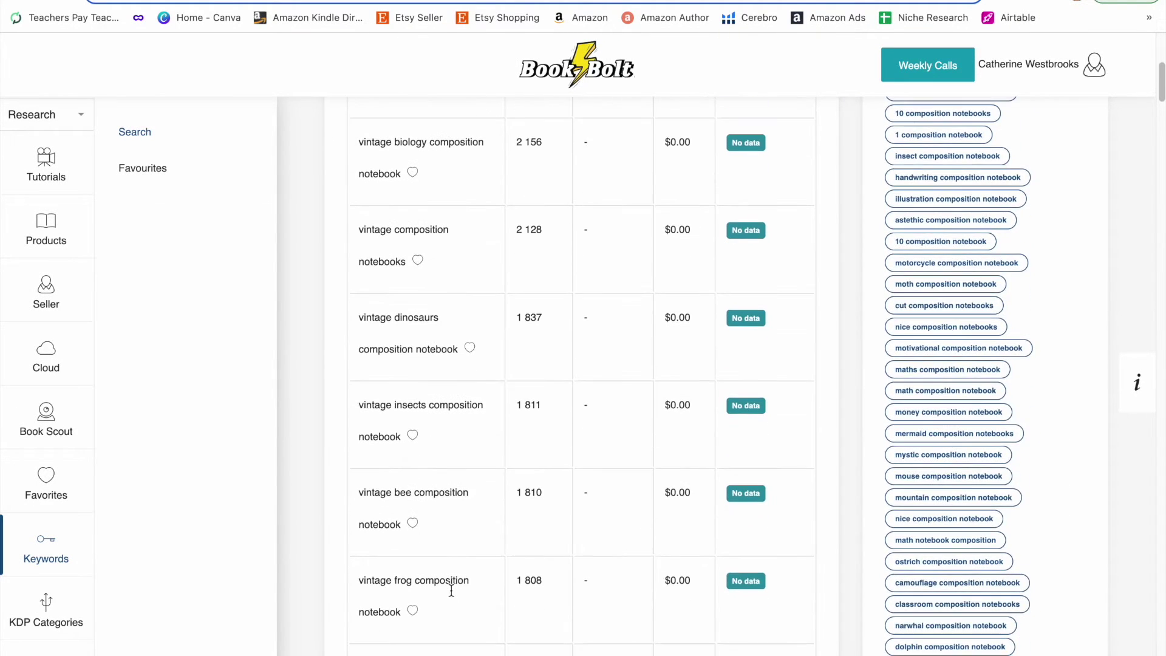
scroll(451, 589, "up", 2)
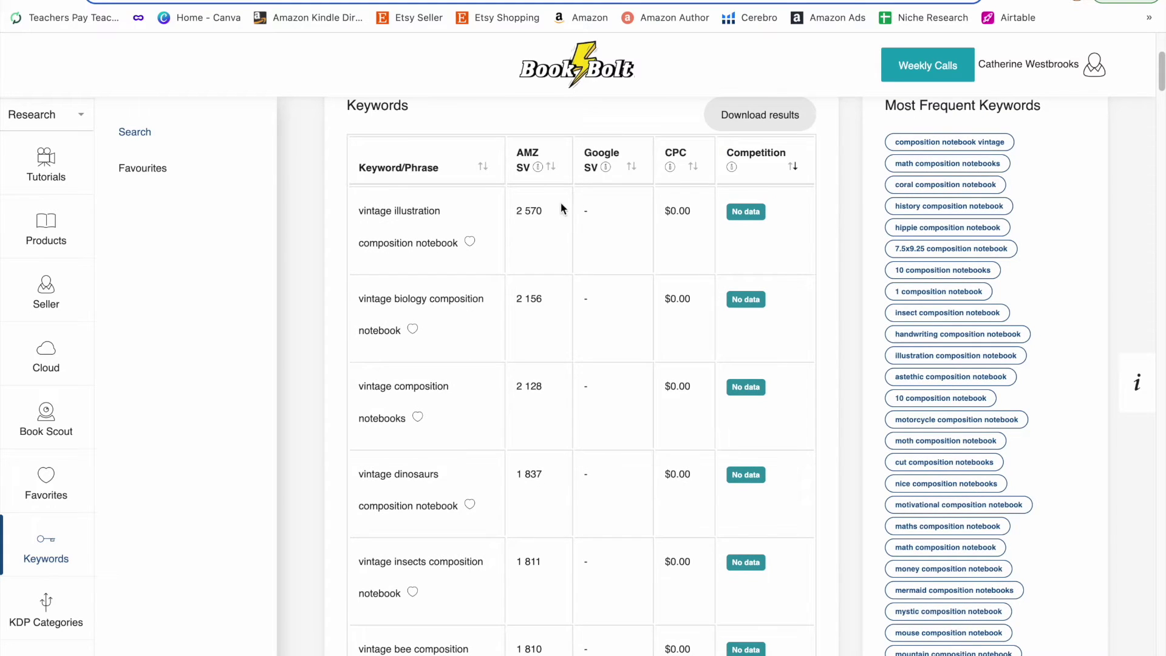
scroll(536, 414, "down", 2)
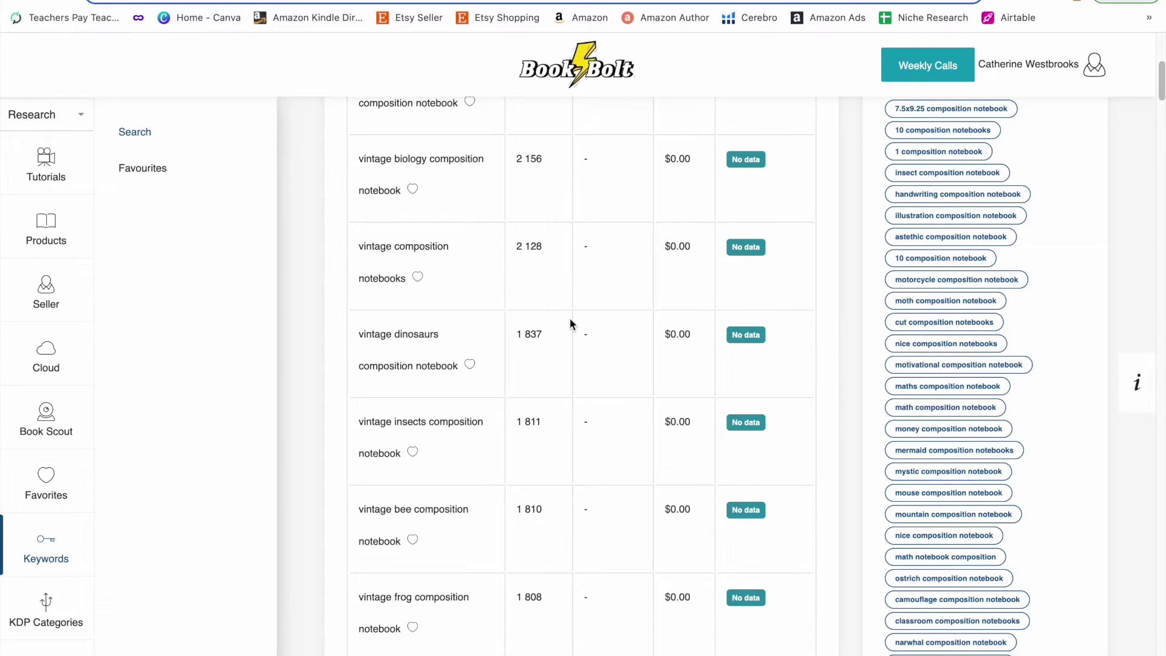
Copy the keyword "vintage bee composition notebook" from Book Bolt and search for it on Amazon
scroll(569, 317, "down", 1)
triple_click(353, 477)
key("ctrl+c")
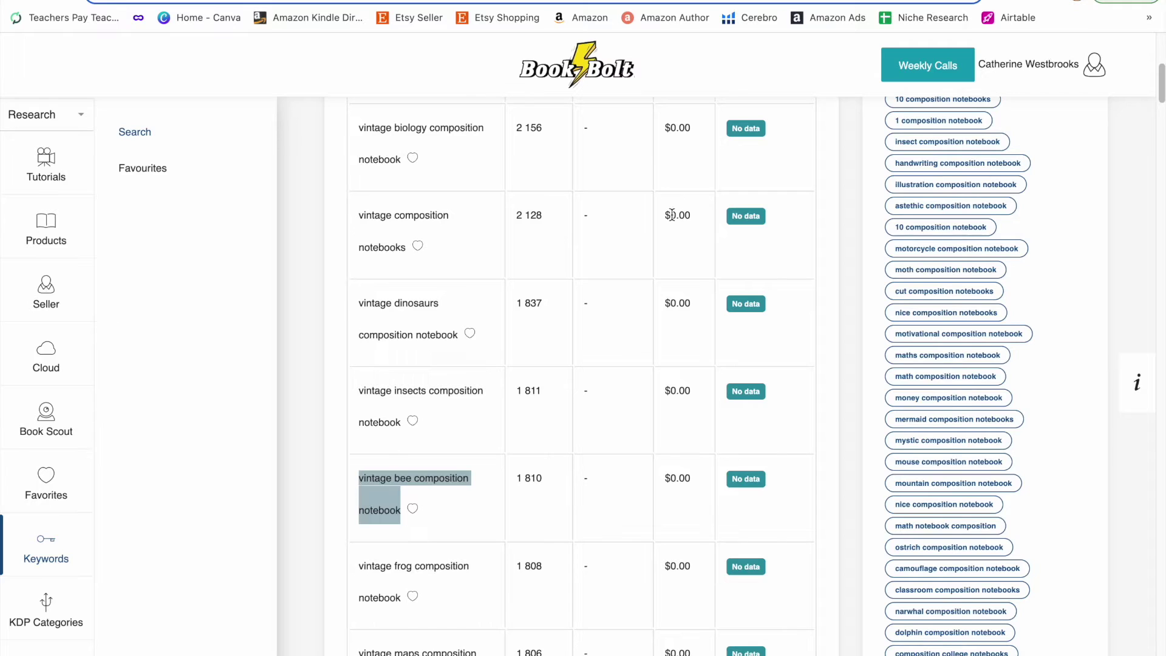
key("ctrl+Tab")
left_click(539, 52)
key("ctrl+v")
key("Return")
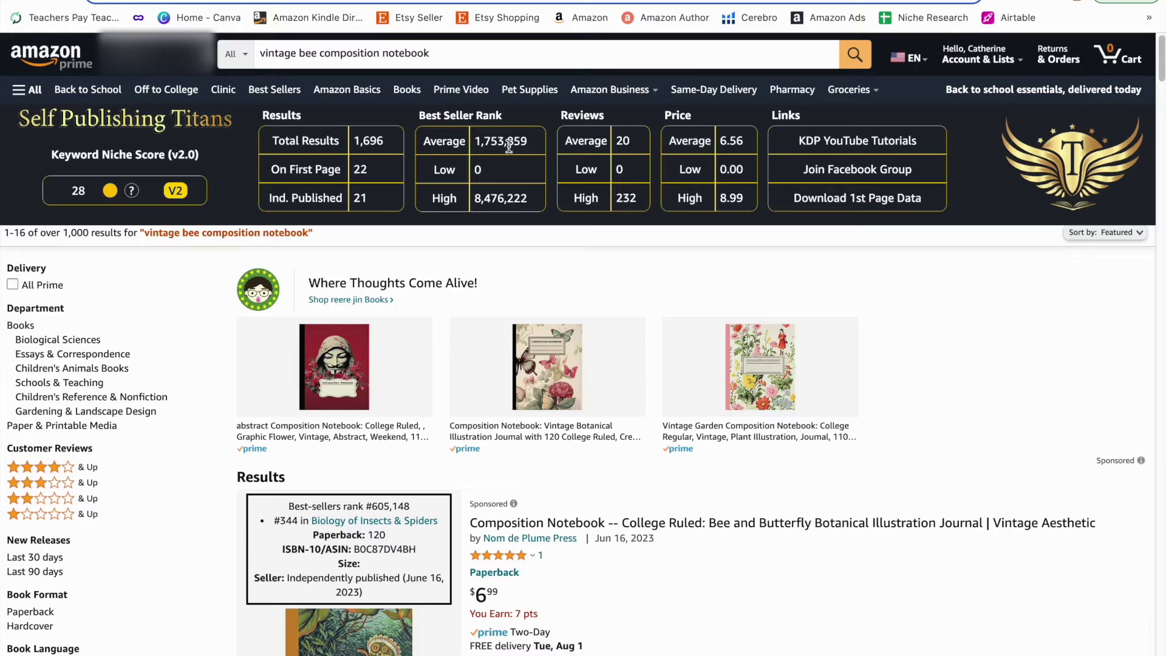
Examine the best-seller ranks, publication dates and cover designs of the vintage bee composition notebooks
scroll(587, 290, "down", 8)
scroll(879, 390, "down", 8)
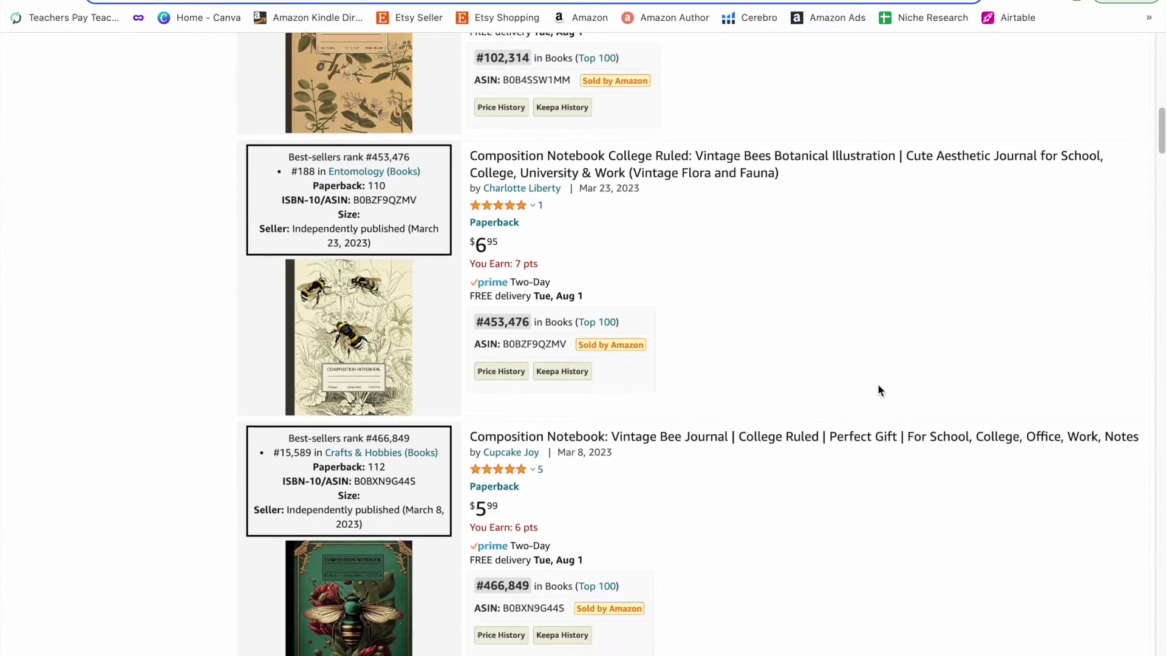
scroll(879, 390, "down", 2)
scroll(737, 411, "down", 1)
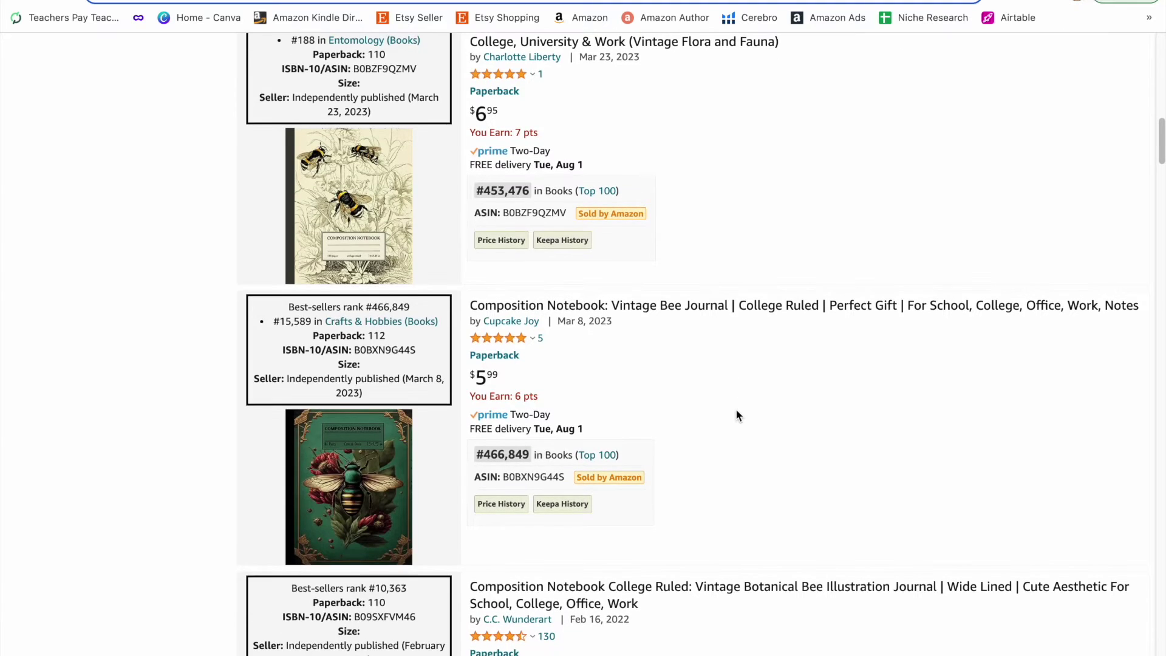
scroll(735, 408, "down", 1)
scroll(735, 409, "up", 1)
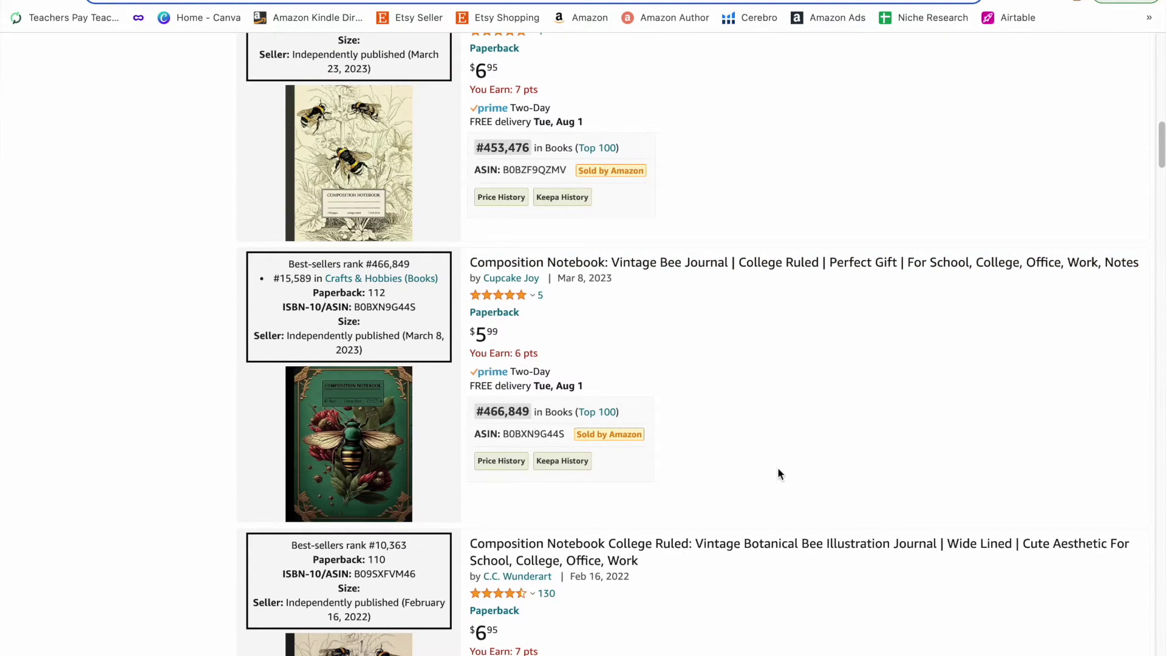
scroll(779, 472, "down", 2)
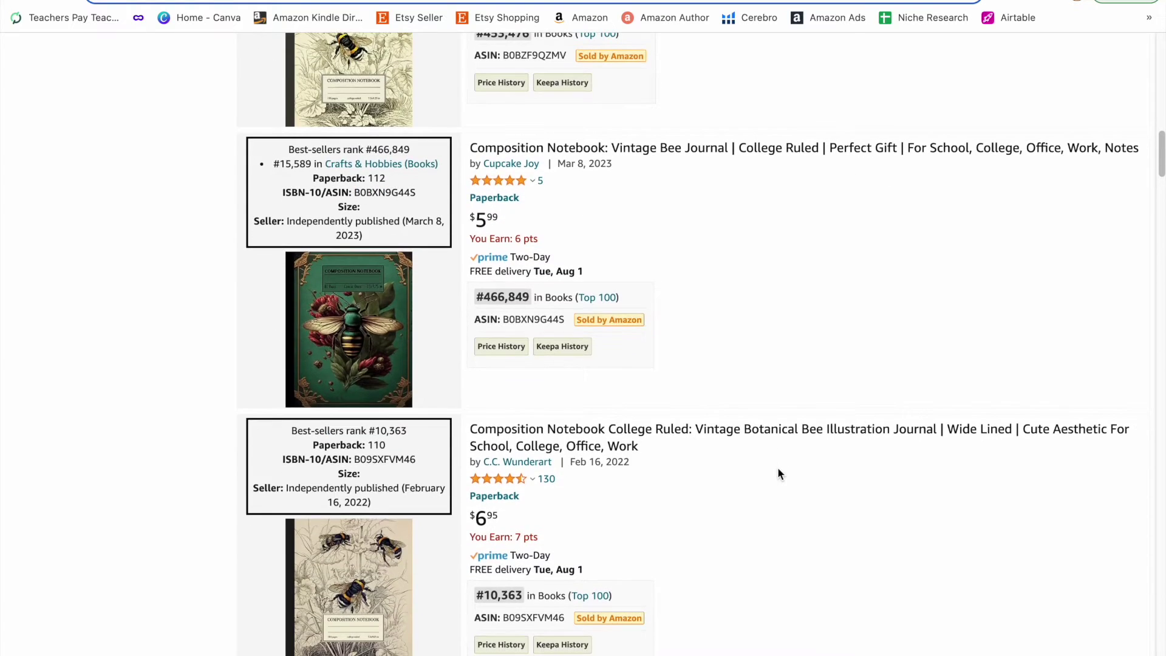
Compare the ranks, prices and review counts of the vintage bee notebook listings published in 2022 and 2023
scroll(747, 320, "up", 3)
scroll(747, 320, "down", 4)
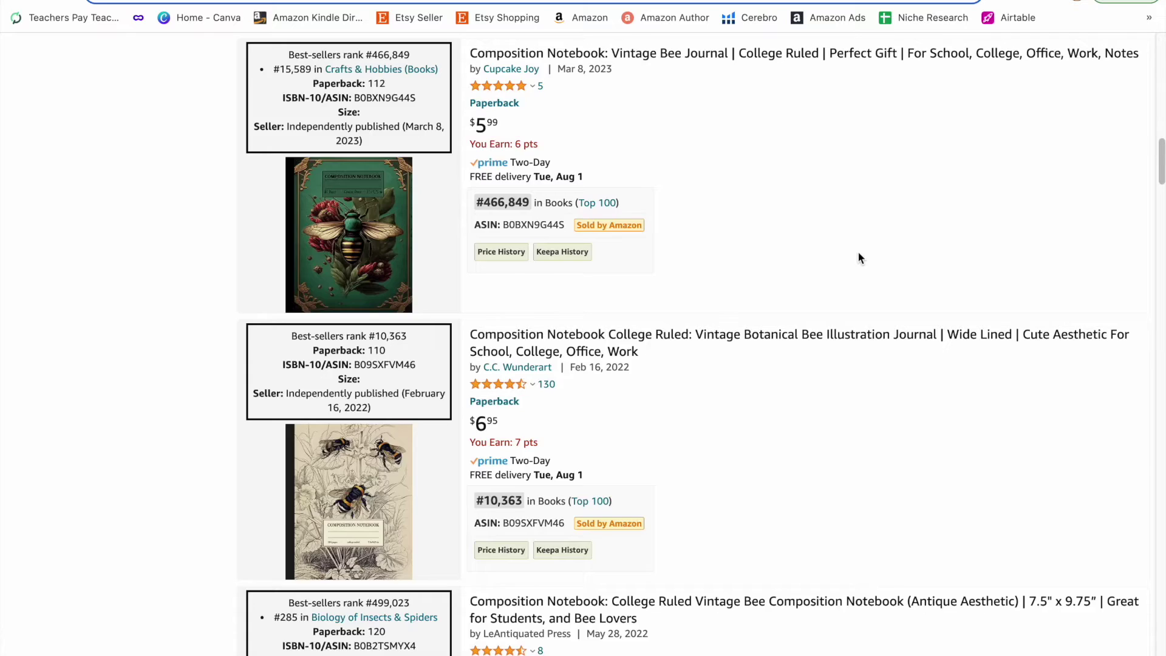
scroll(745, 513, "down", 1)
scroll(744, 513, "up", 4)
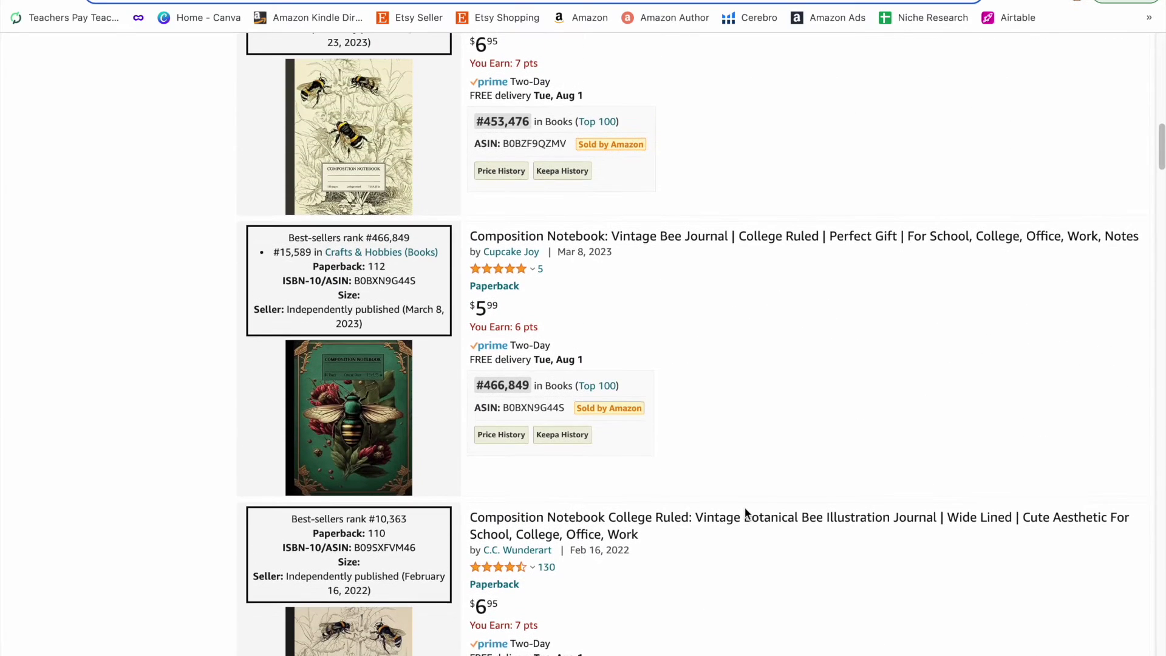
scroll(749, 398, "down", 2)
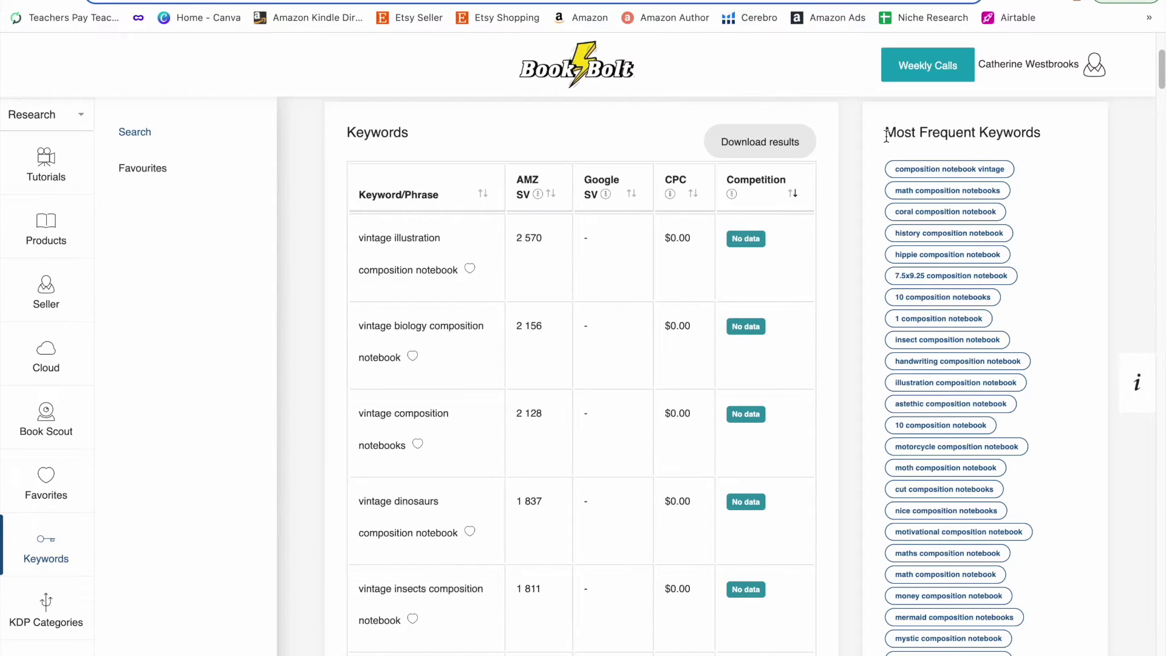
Switch to Book Bolt and browse the most frequent keywords for other composition notebook niche ideas
scroll(1043, 318, "down", 1)
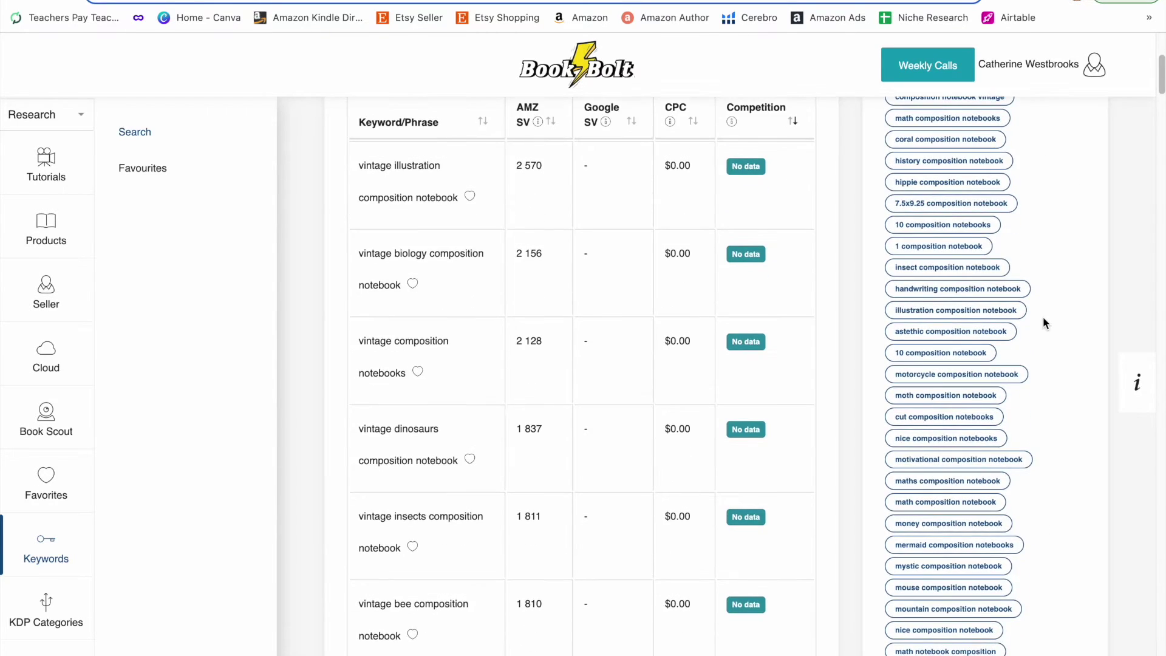
scroll(1060, 390, "down", 3)
left_click_drag(1009, 476, 894, 480)
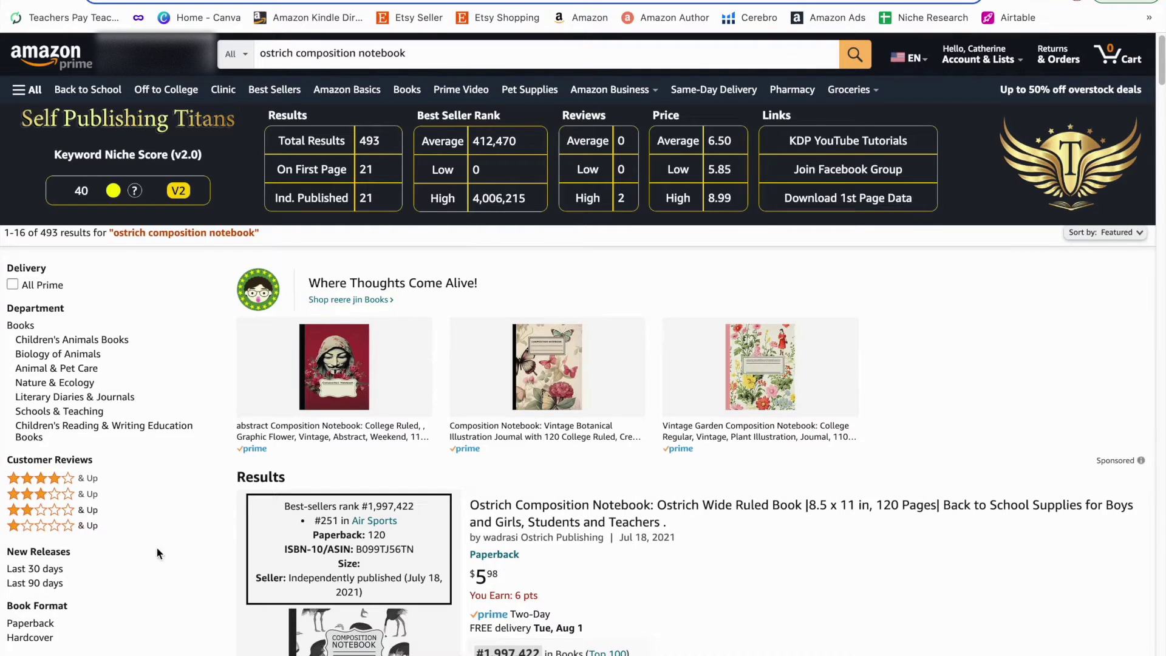
Examine the Amazon listings for "ostrich composition notebook" and the broader "composition notebook" search to judge the competition
scroll(788, 428, "down", 8)
scroll(787, 427, "down", 3)
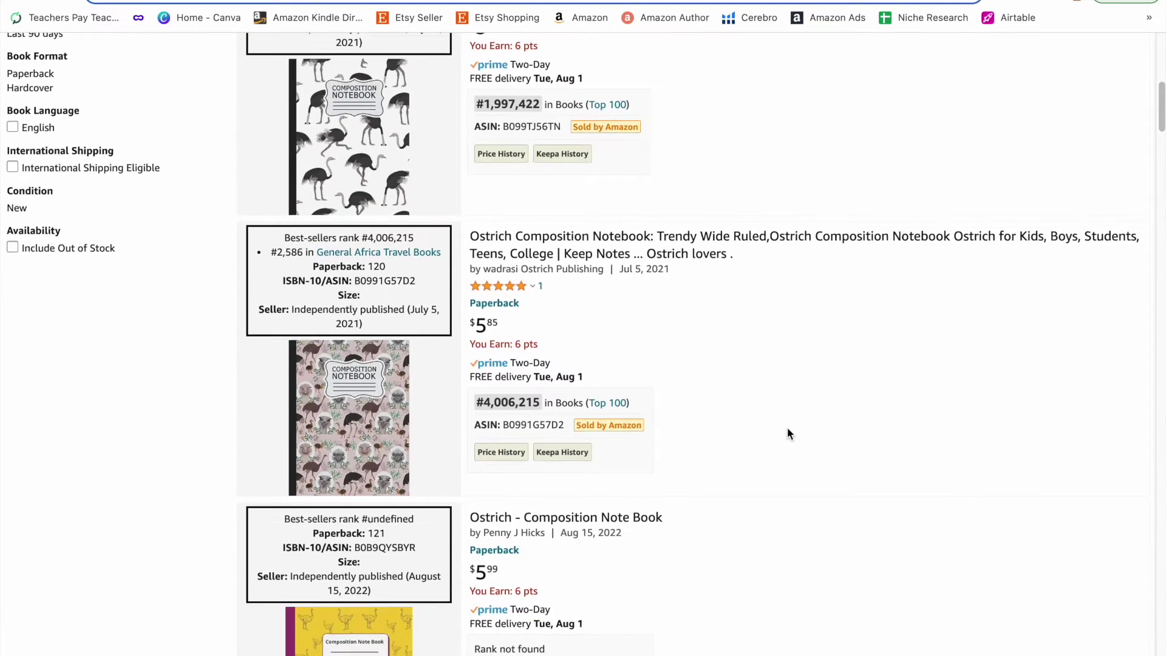
scroll(784, 338, "down", 3)
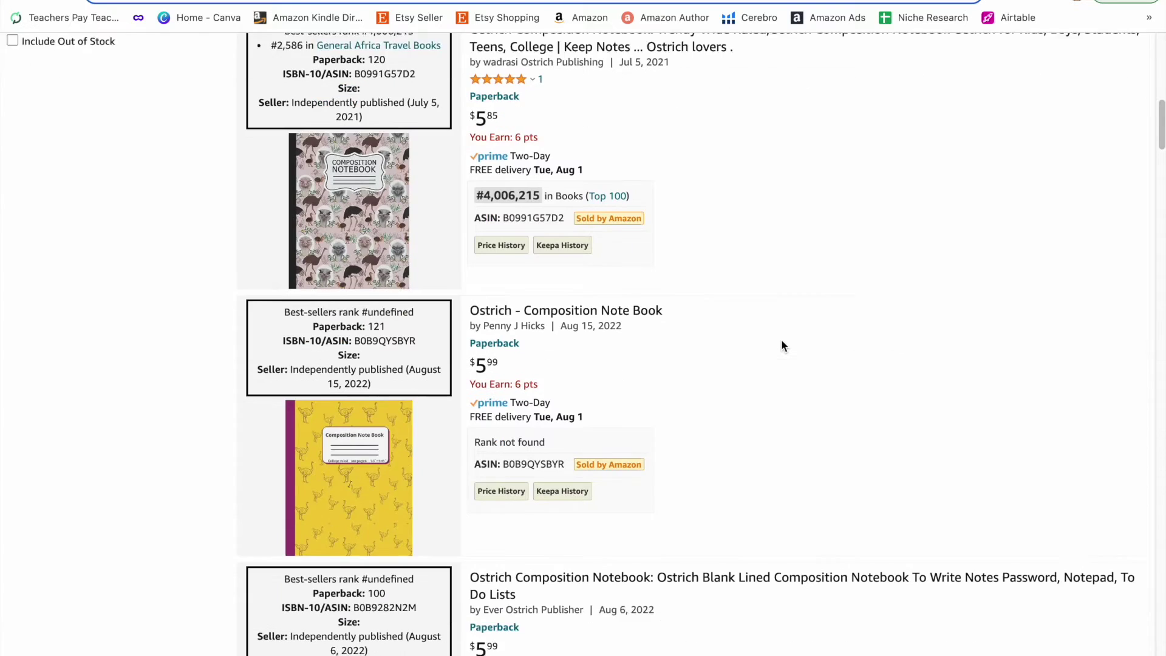
scroll(783, 346, "down", 8)
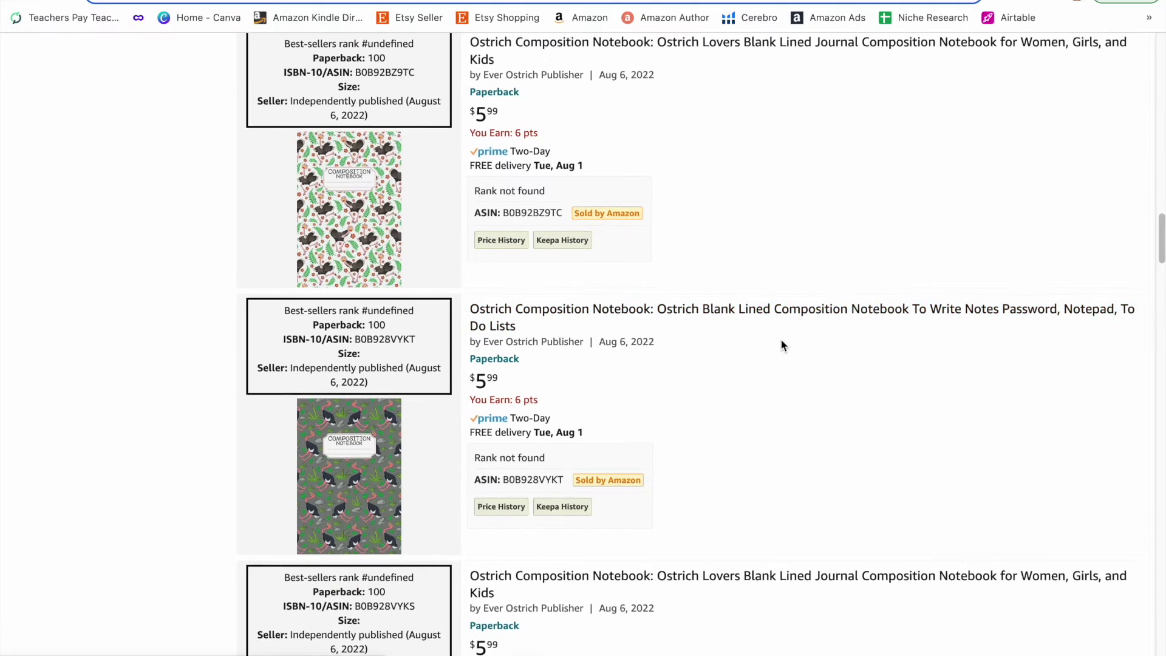
scroll(781, 346, "down", 1)
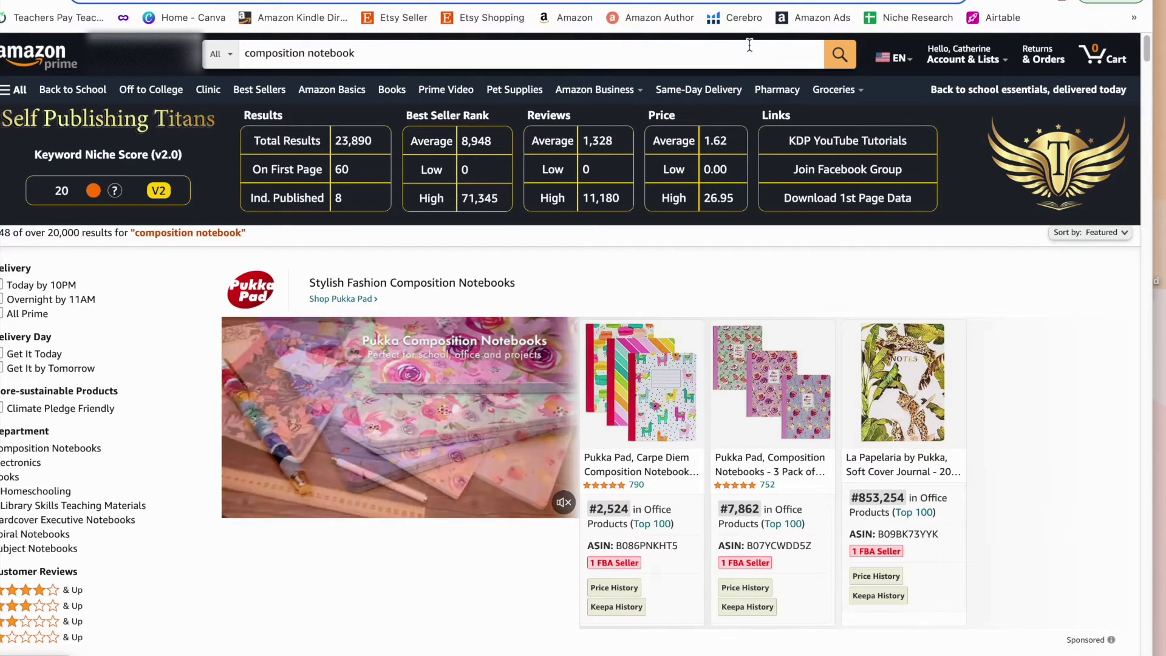
scroll(1027, 415, "down", 15)
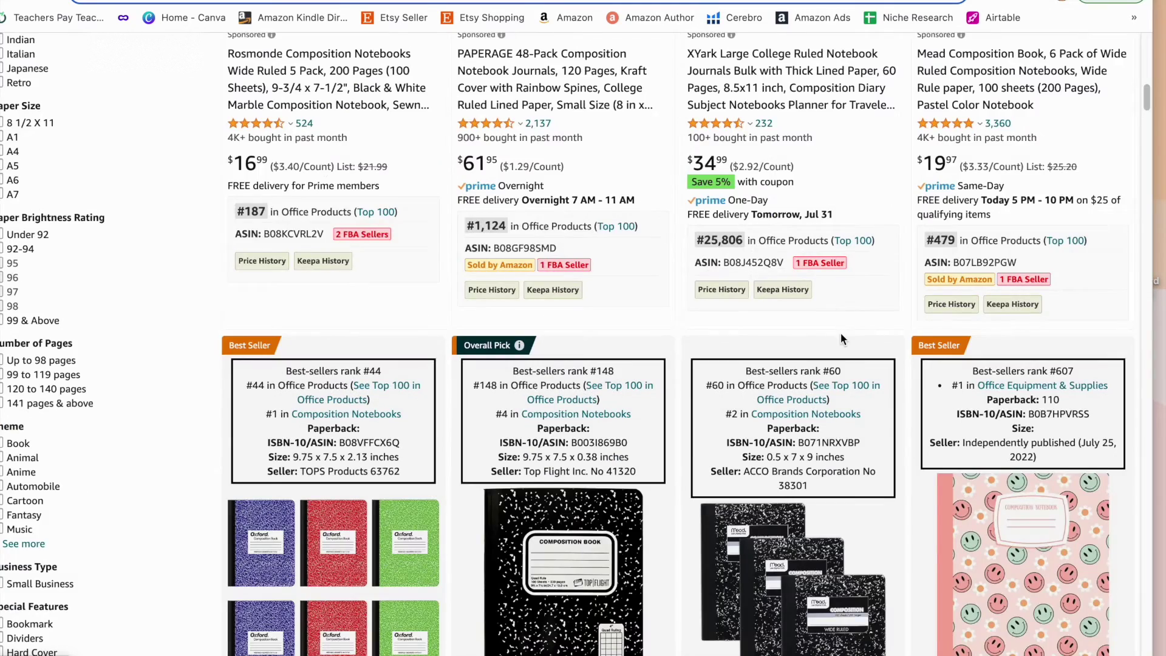
scroll(1014, 313, "down", 1)
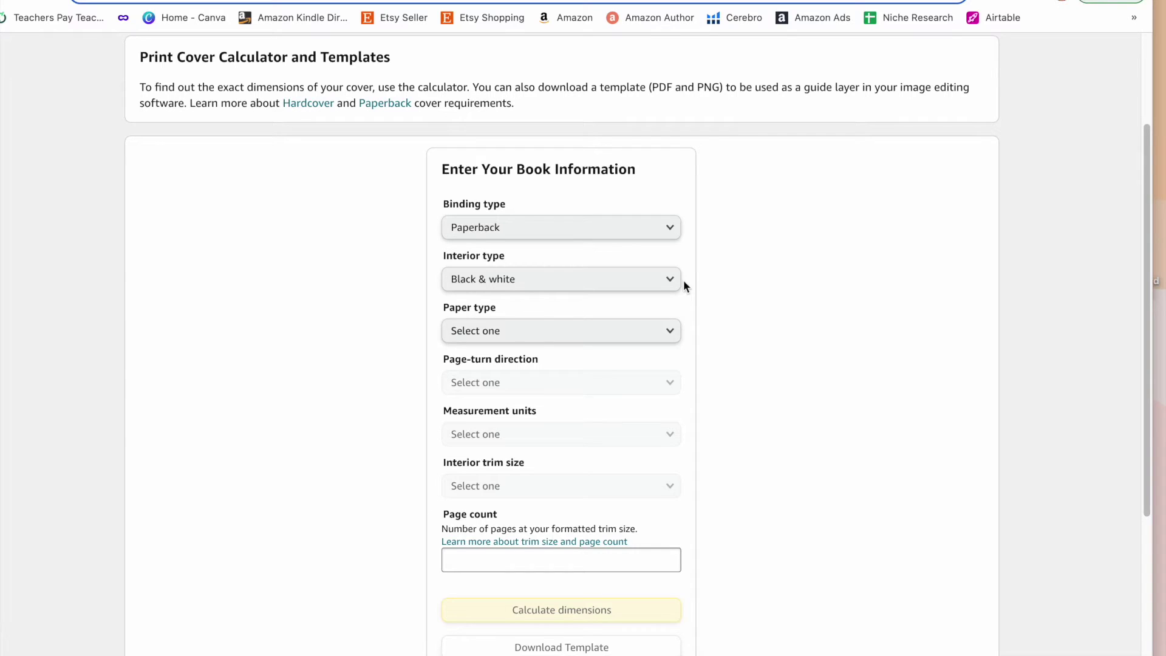
In the KDP print cover calculator, choose white paper, left-to-right page turning and inches
left_click(642, 337)
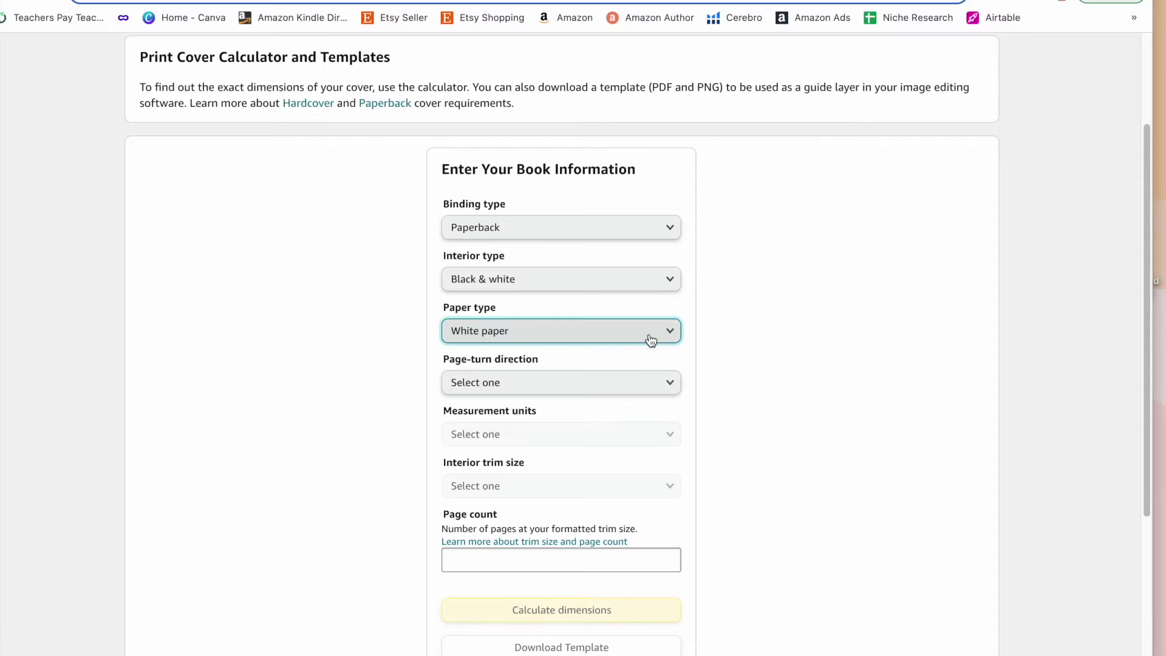
left_click(638, 383)
left_click(632, 396)
left_click(617, 435)
left_click(611, 449)
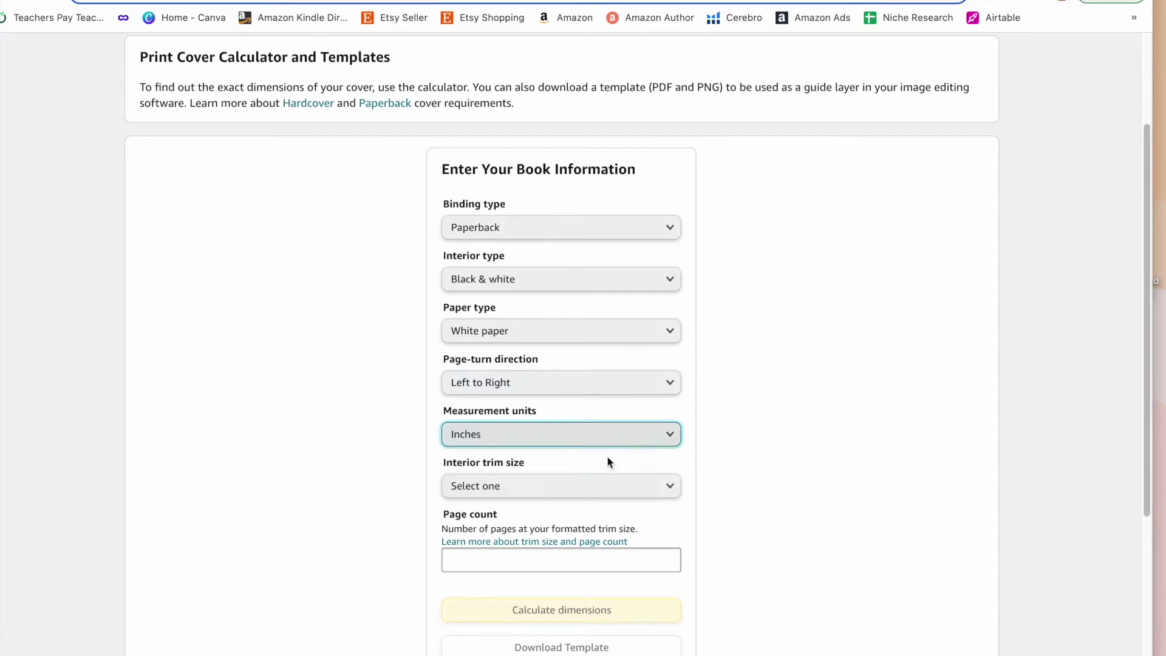
Set the interior trim size to 7.5 x 9.25 in and the page count to 110, and calculate the cover dimensions
left_click(587, 488)
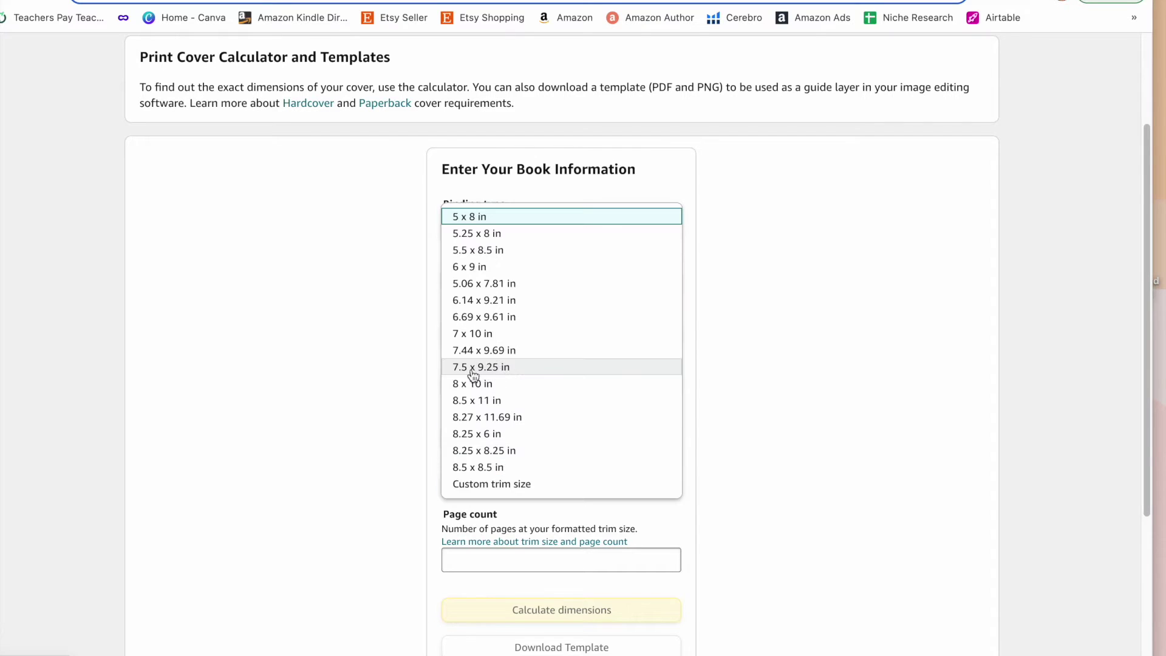
left_click(521, 367)
left_click(547, 559)
type("110")
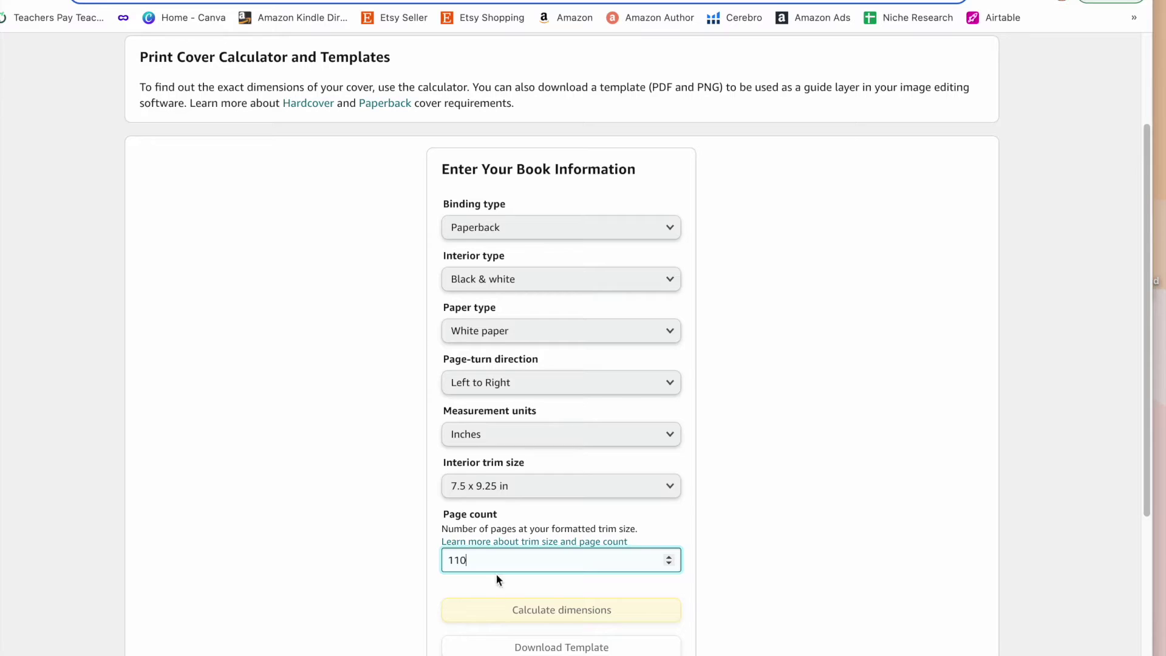
left_click(728, 576)
scroll(699, 574, "down", 1)
left_click(663, 574)
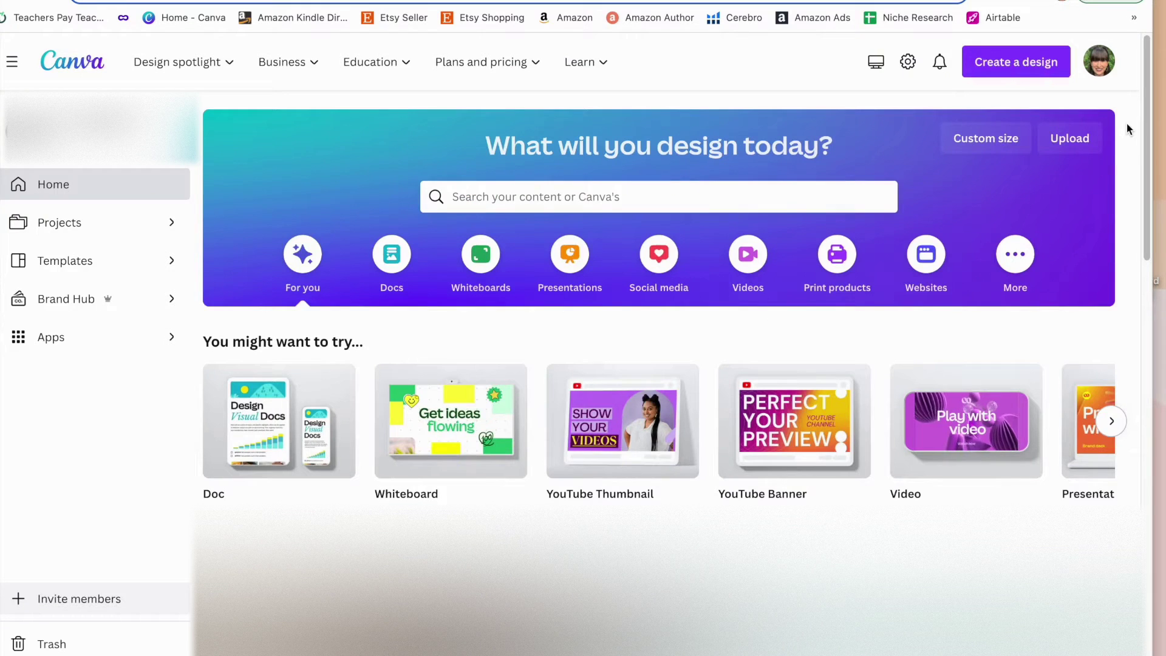
In Canva, create a custom-size design in inches, 15.498 x 9.5 in, for the full notebook cover
left_click(1045, 67)
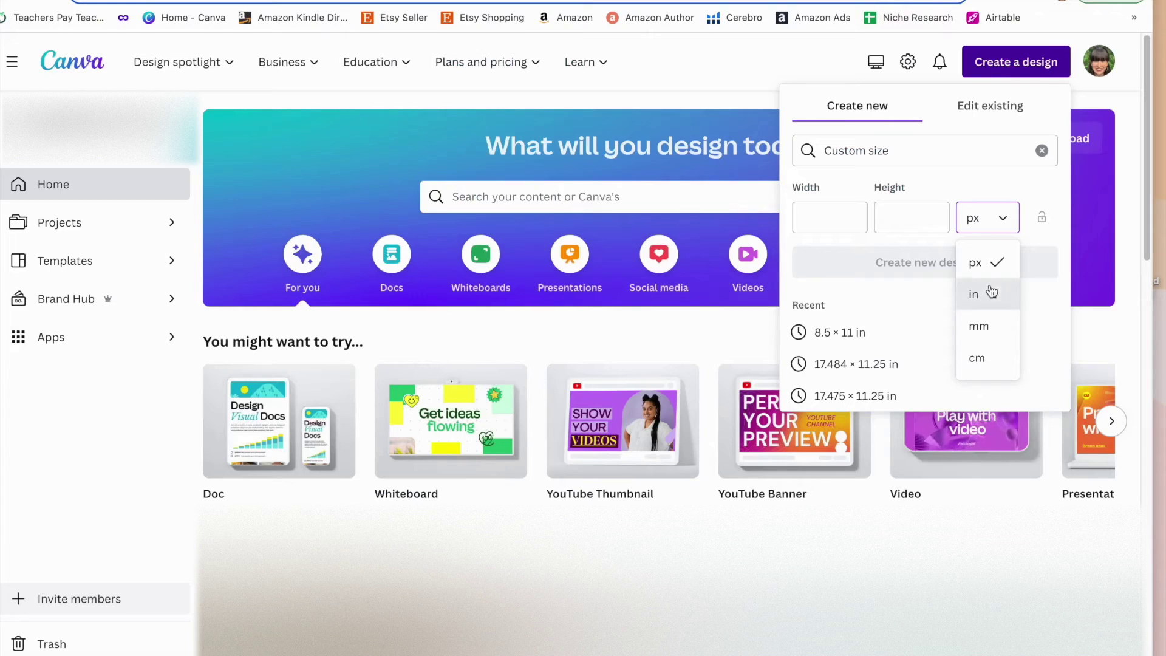
left_click(991, 292)
left_click(829, 218)
type("15.498")
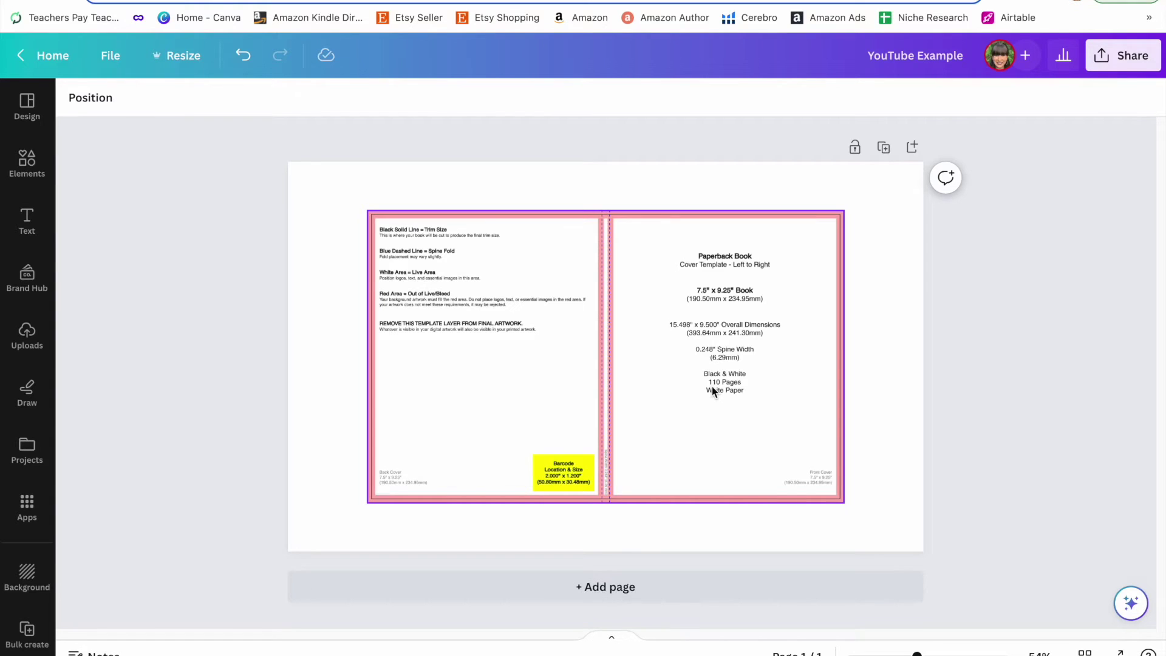
Add a second page to the cover design and move the paperback cover template down
left_click(653, 587)
scroll(662, 431, "up", 2)
left_click(644, 207)
left_click_drag(645, 209, 651, 620)
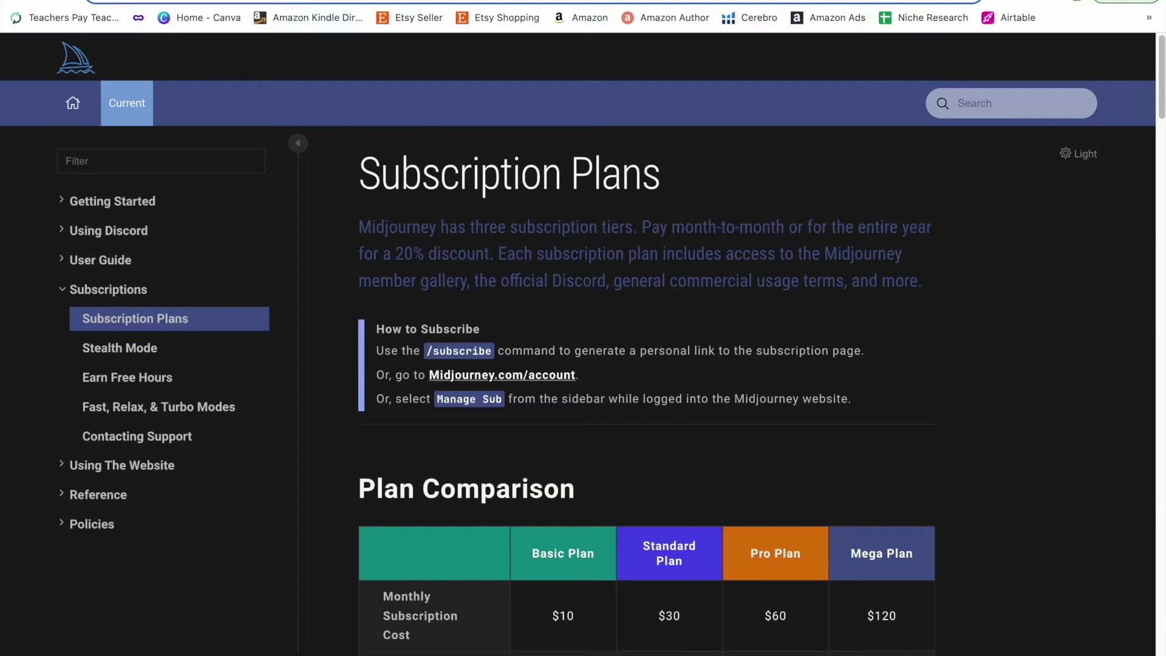
key("ctrl+Tab")
key("ctrl+shift+Tab")
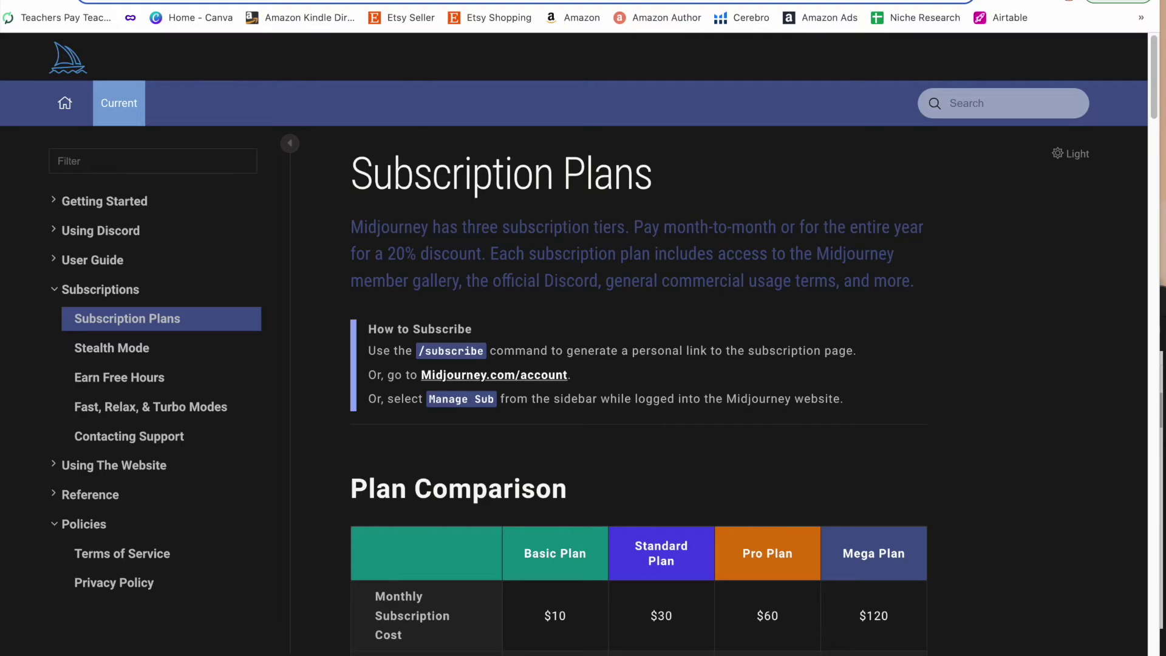
key("ctrl+Tab")
key("ctrl+shift+Tab")
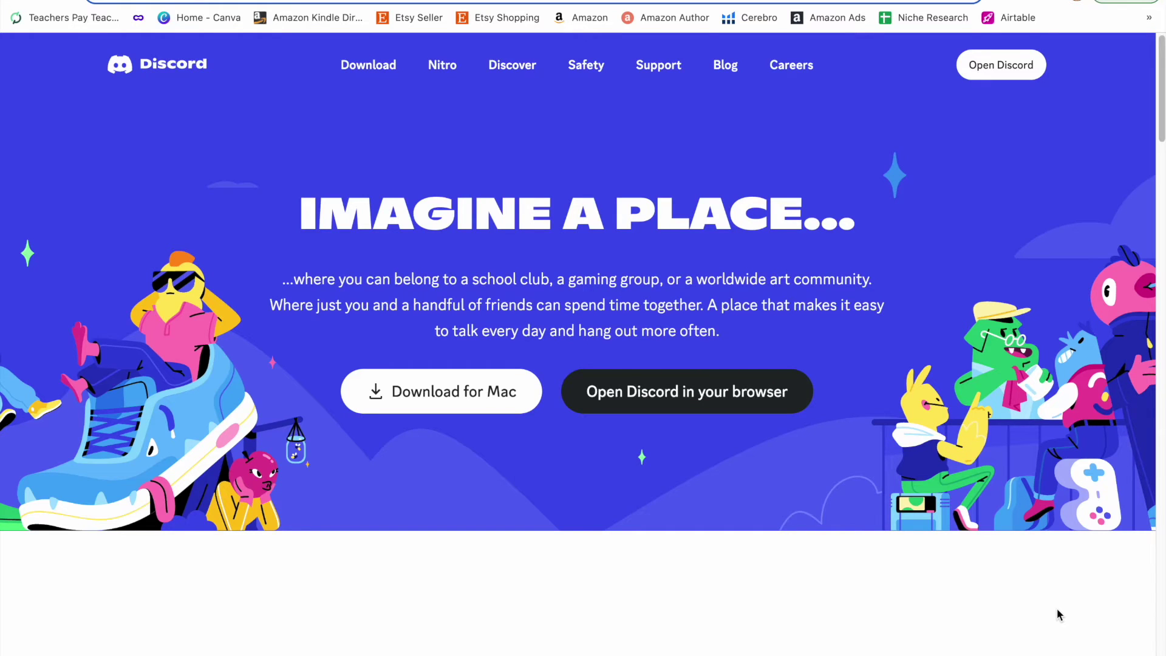
Open Discord in the browser and enter the Midjourney server from the featured communities
left_click(697, 406)
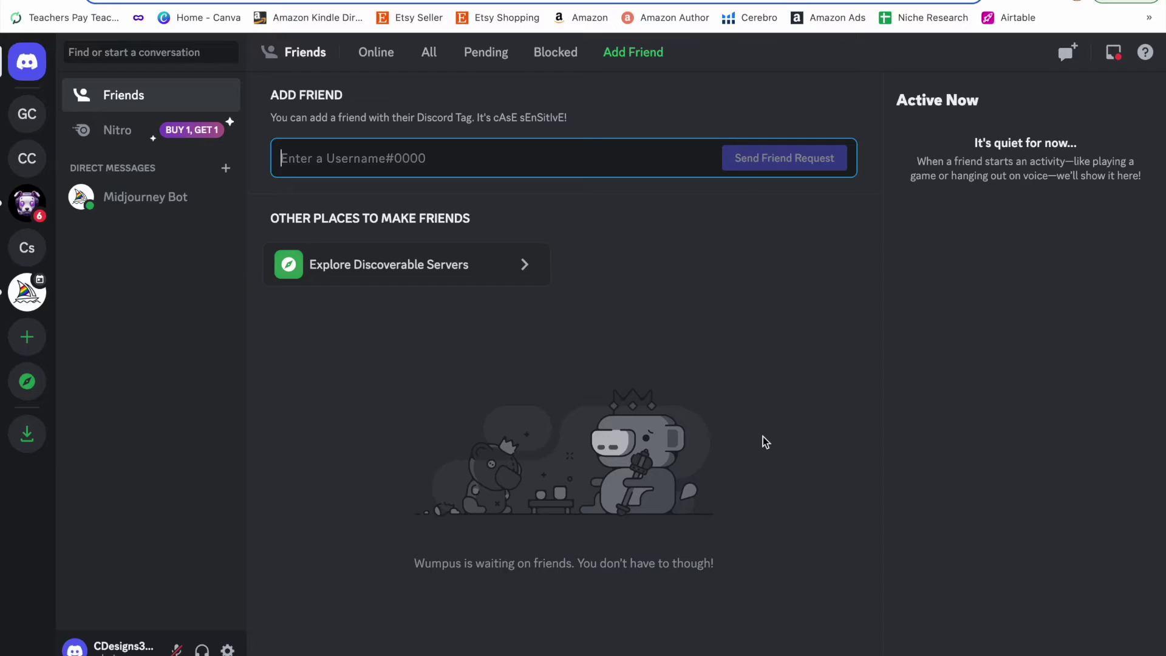
left_click(27, 382)
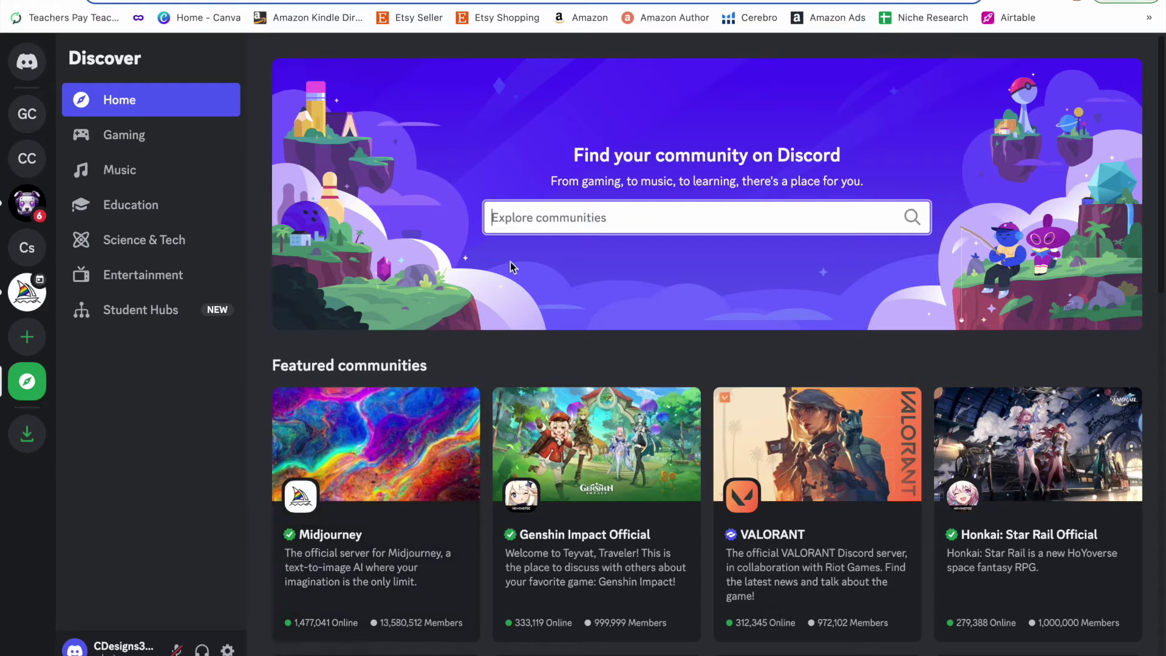
left_click(437, 424)
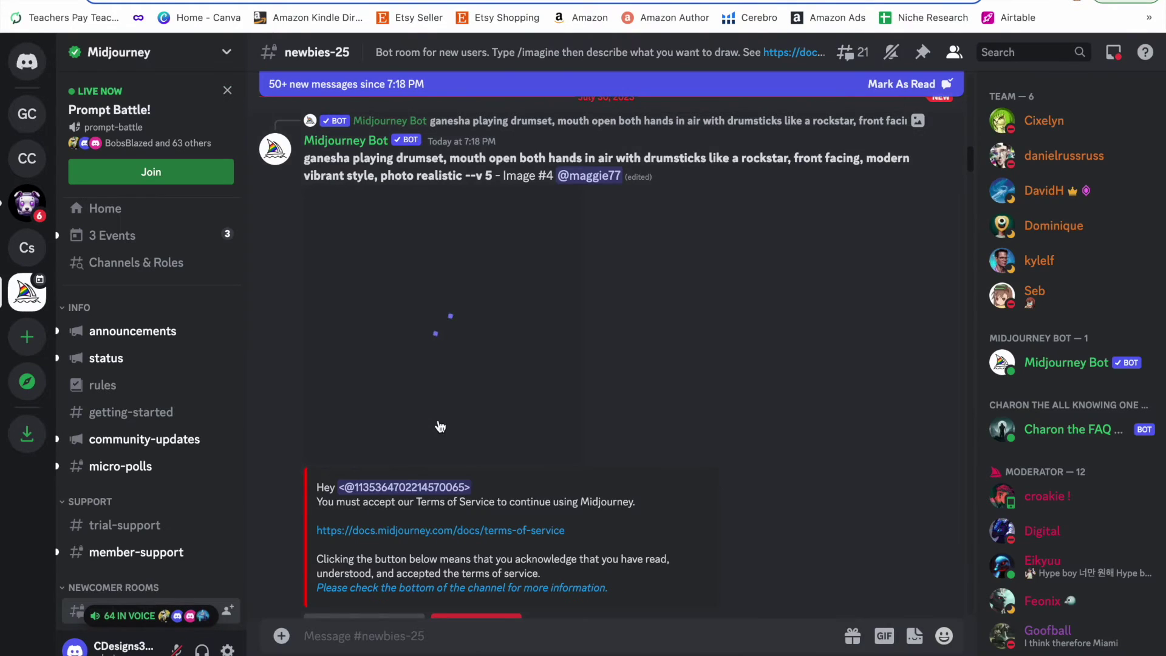
scroll(193, 459, "down", 3)
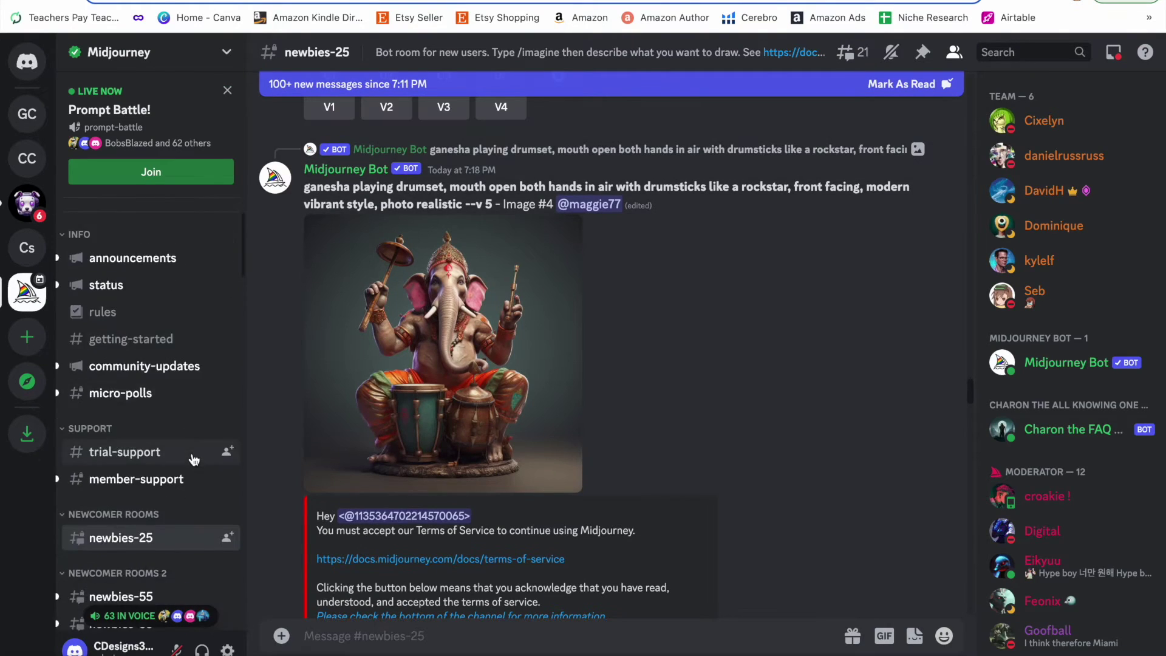
scroll(193, 458, "up", 3)
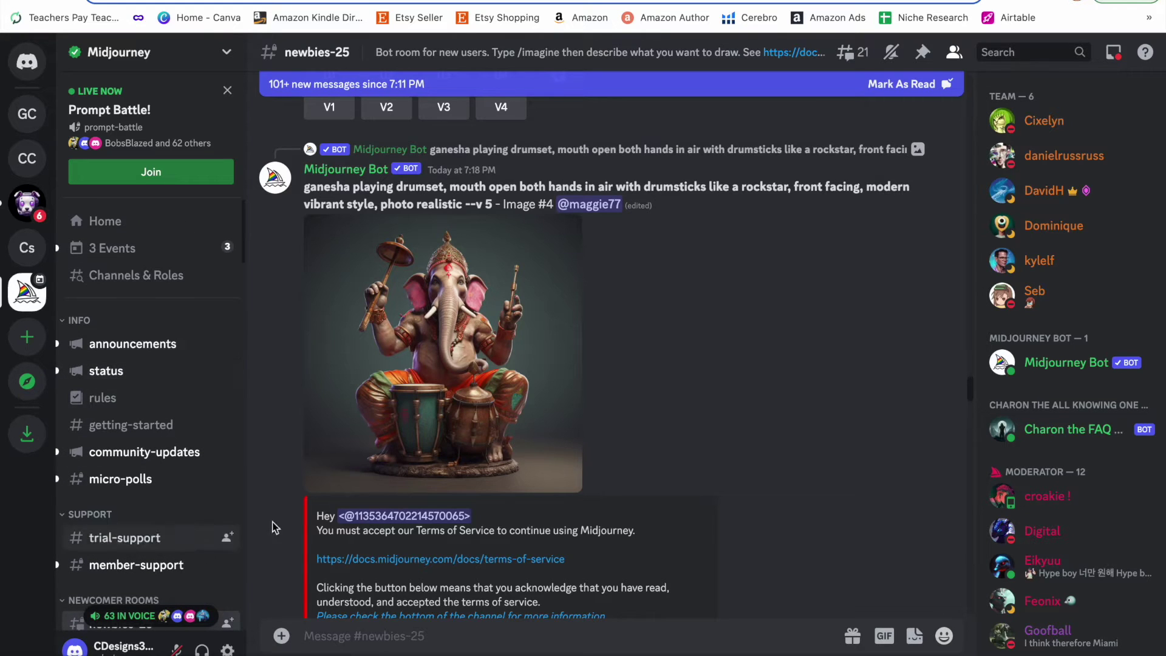
scroll(389, 446, "up", 15)
scroll(403, 332, "down", 10)
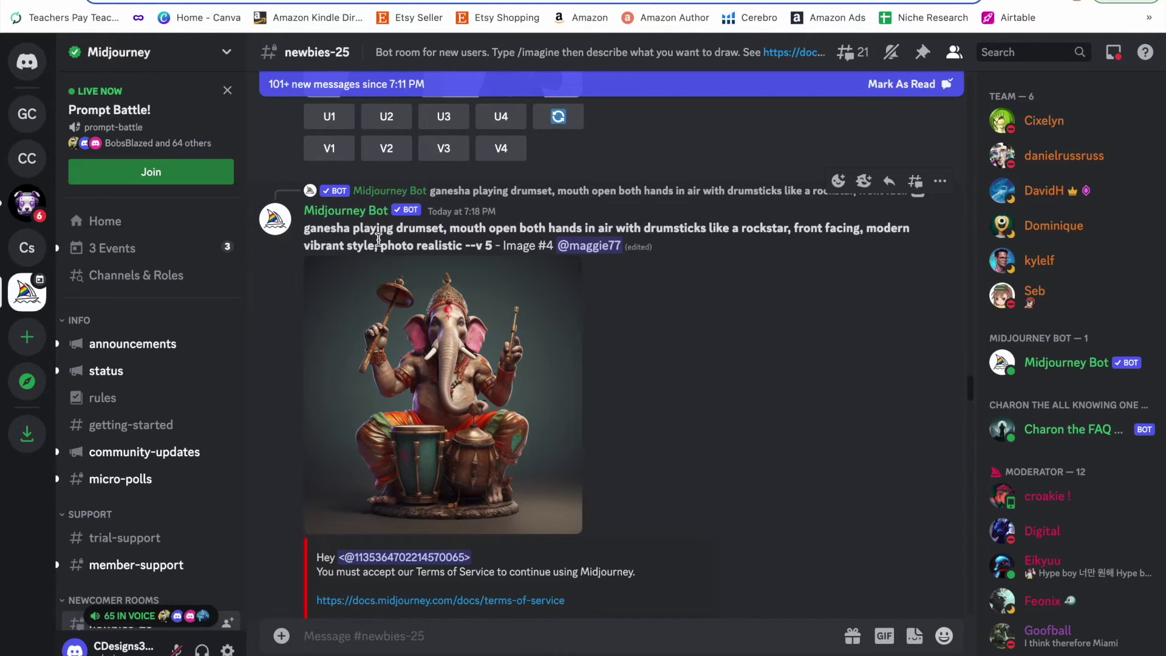
left_click(348, 211)
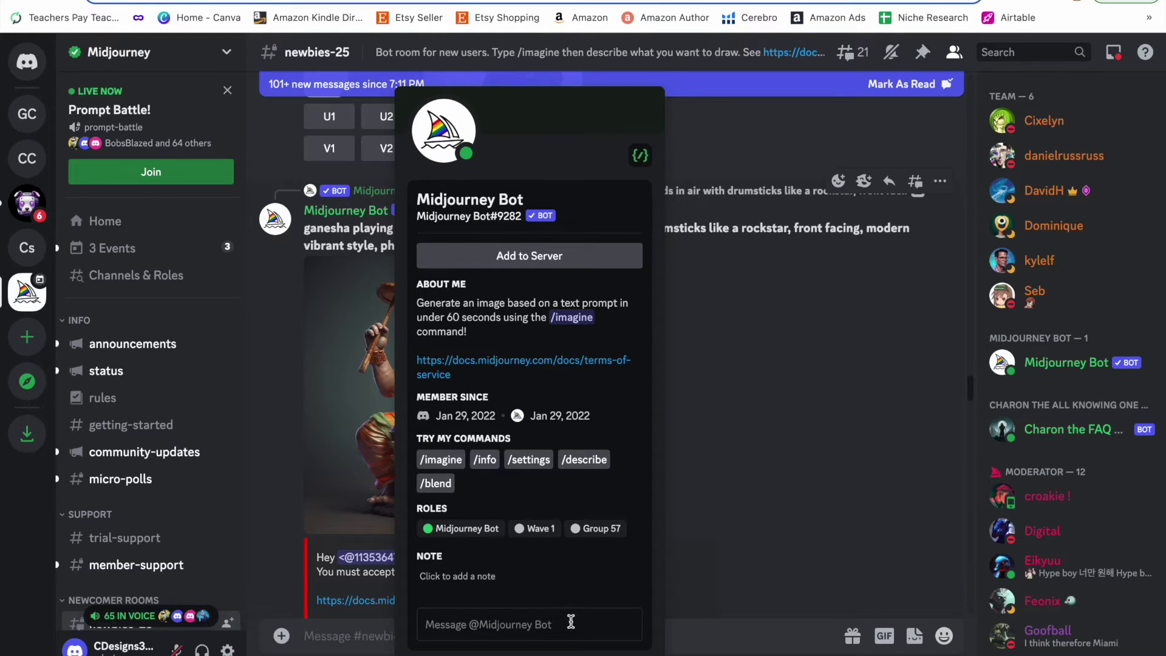
Reopen the Midjourney server from the discoverable communities and open a direct conversation with the Midjourney Bot from its profile
left_click(26, 60)
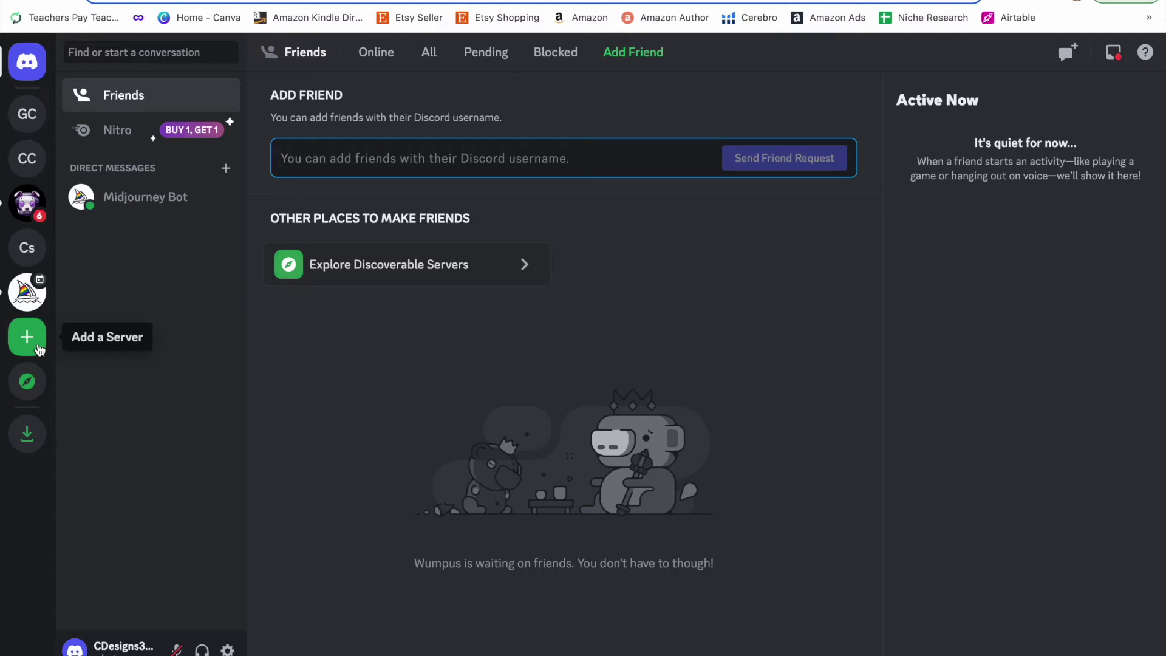
left_click(26, 381)
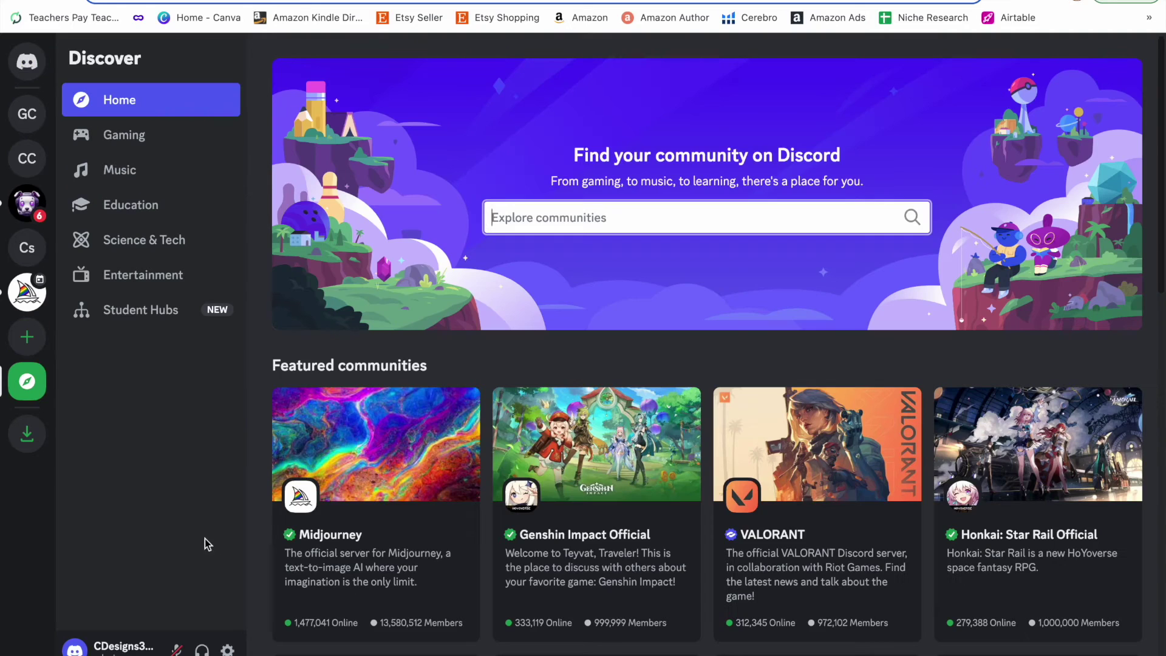
left_click(398, 455)
left_click(345, 139)
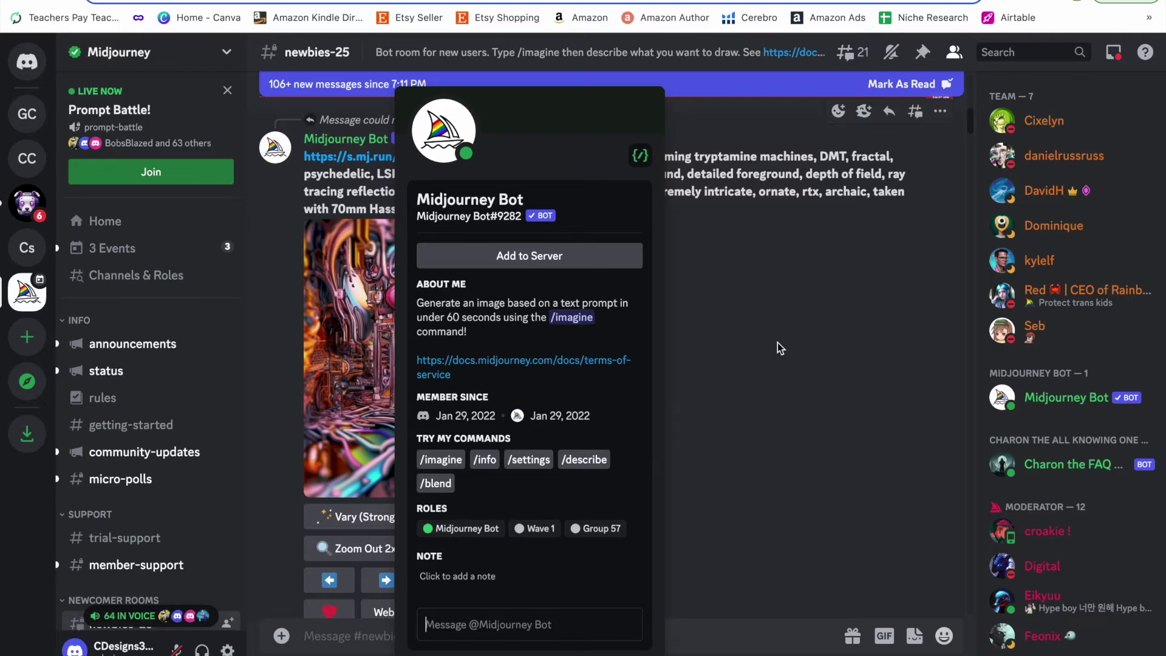
key("Return")
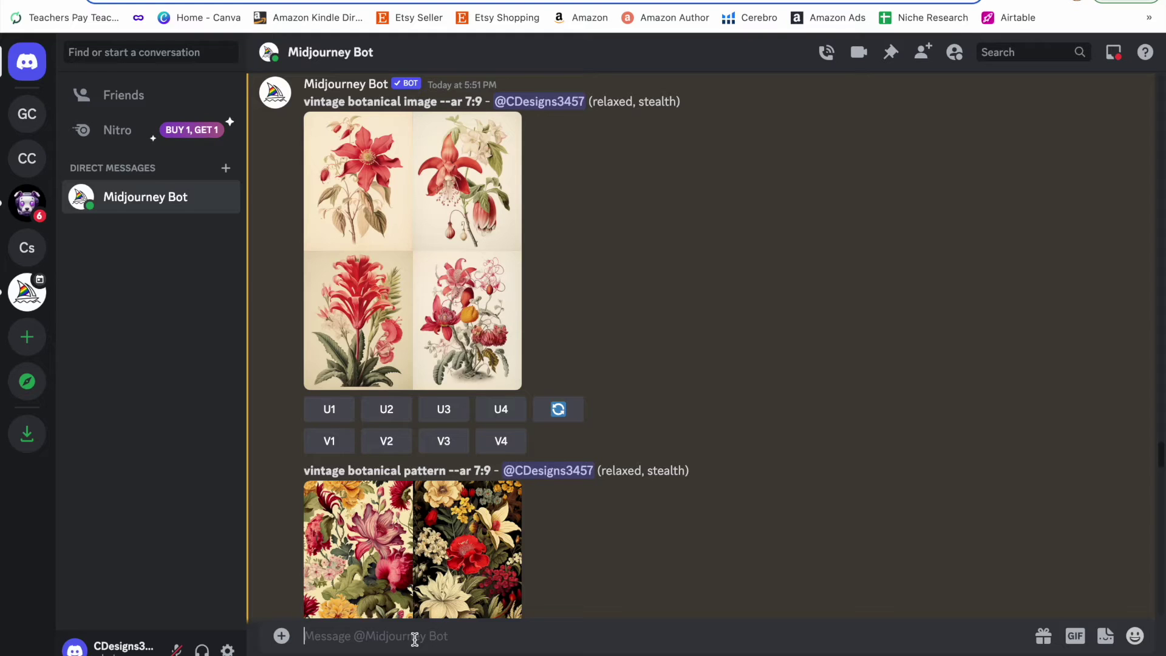
Run /settings in the Midjourney Bot conversation to review the generation options, and dismiss the settings message
type("/settings")
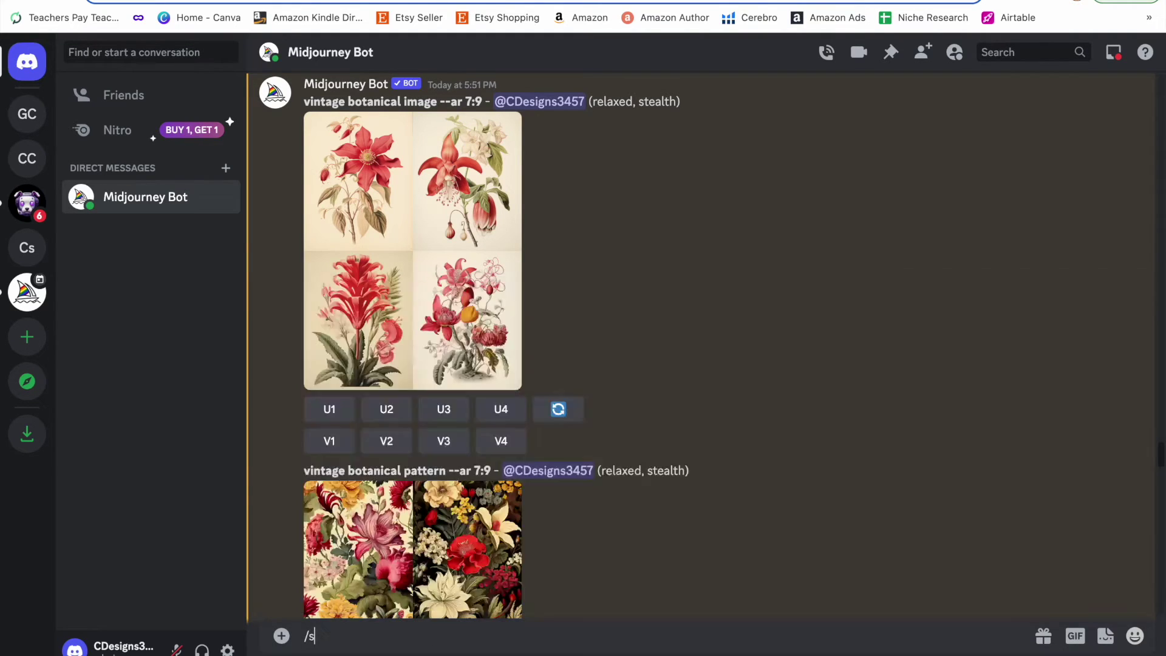
key("Return")
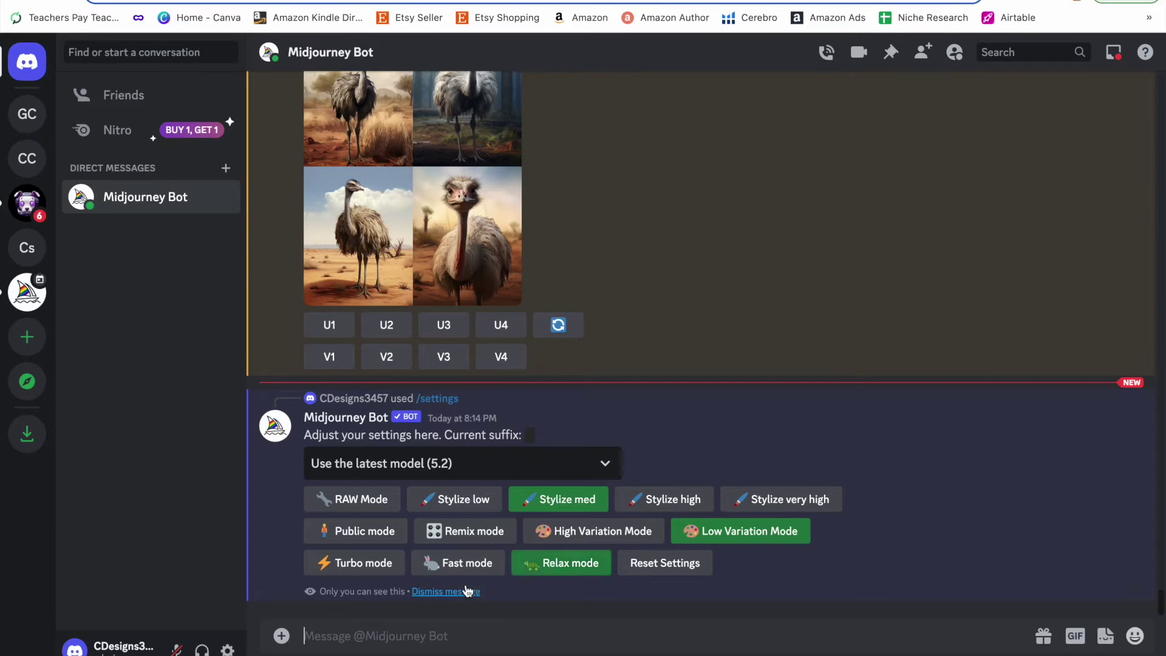
left_click(445, 591)
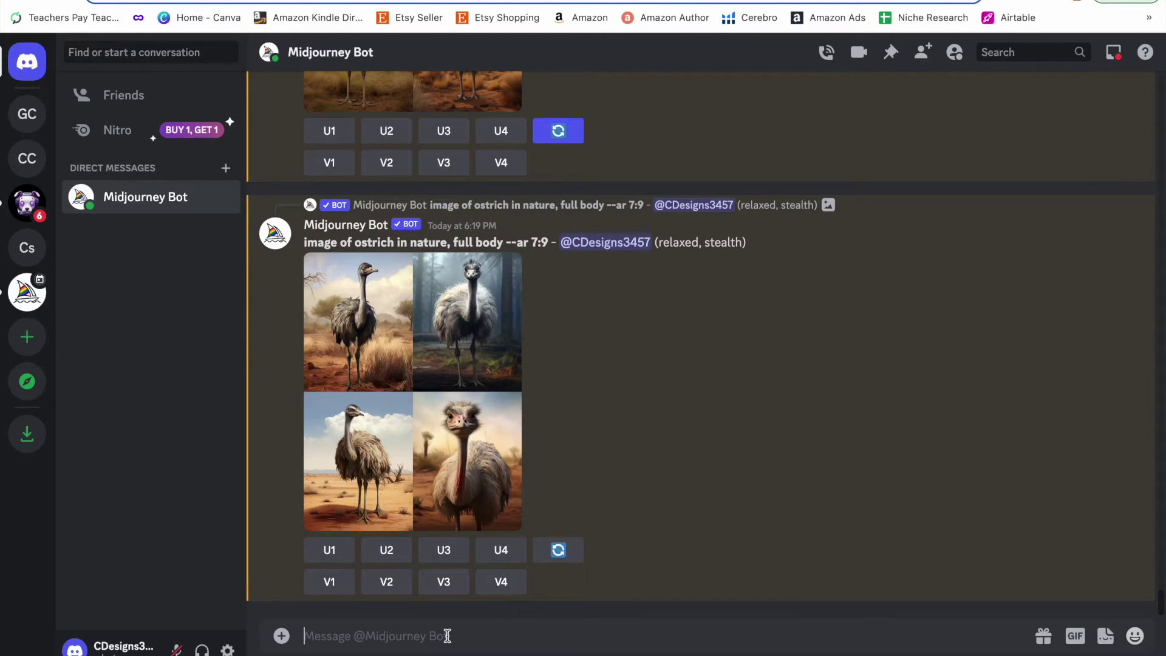
Run /info in the Midjourney Bot conversation to review the subscription and usage details, and dismiss the message
type("/info")
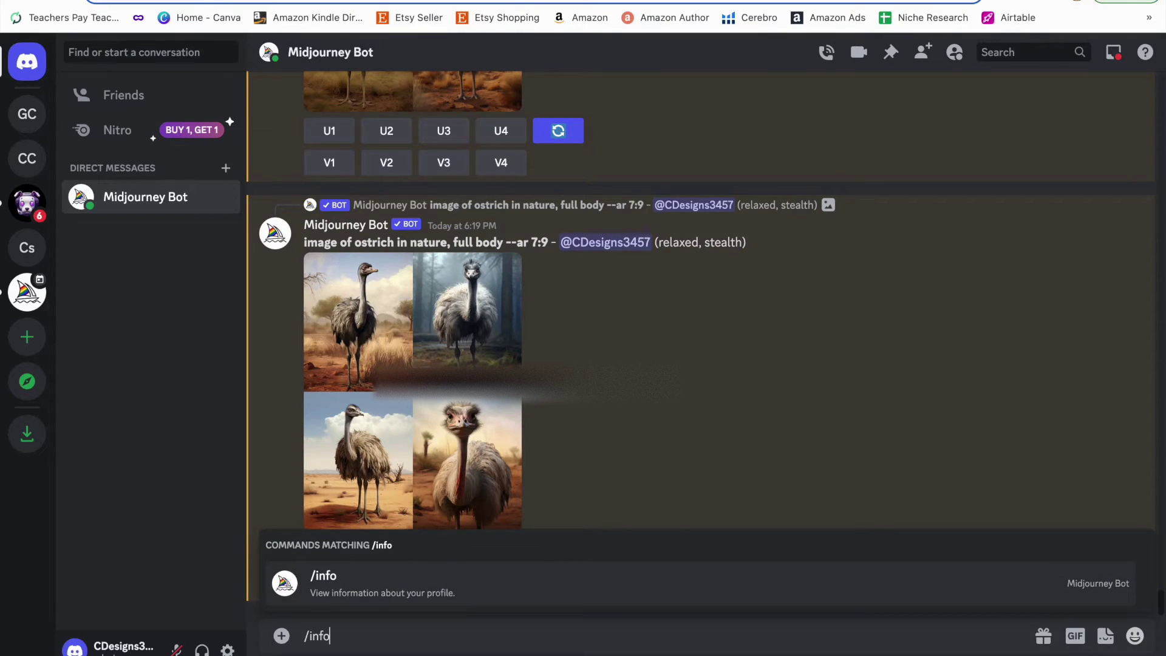
key("Return")
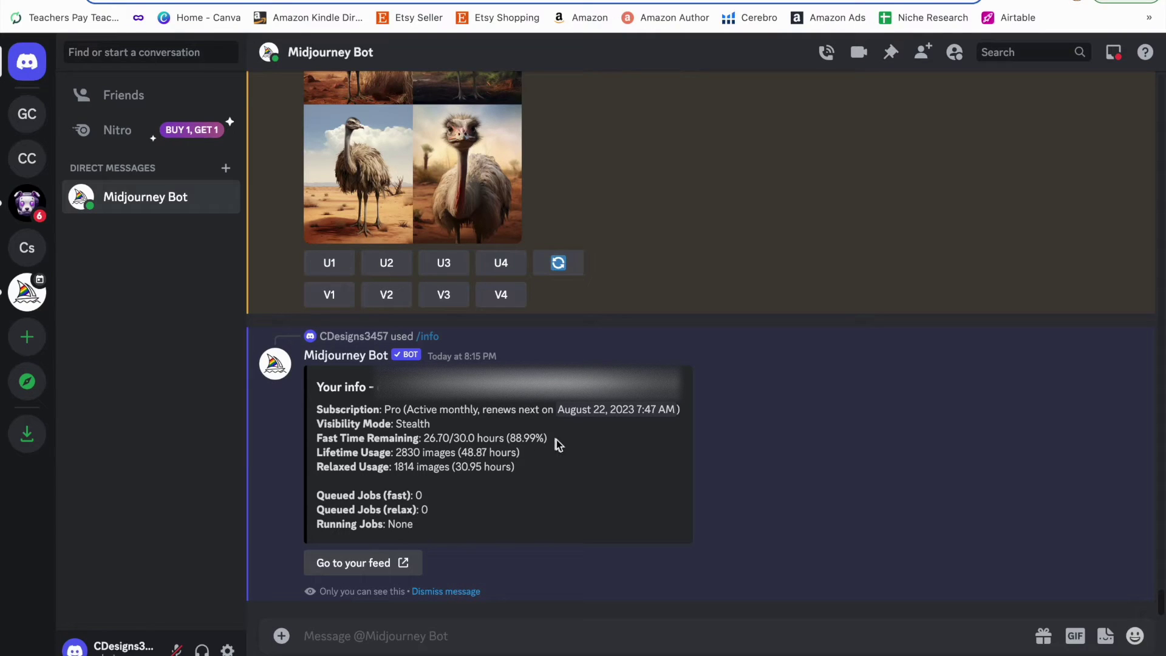
left_click(455, 592)
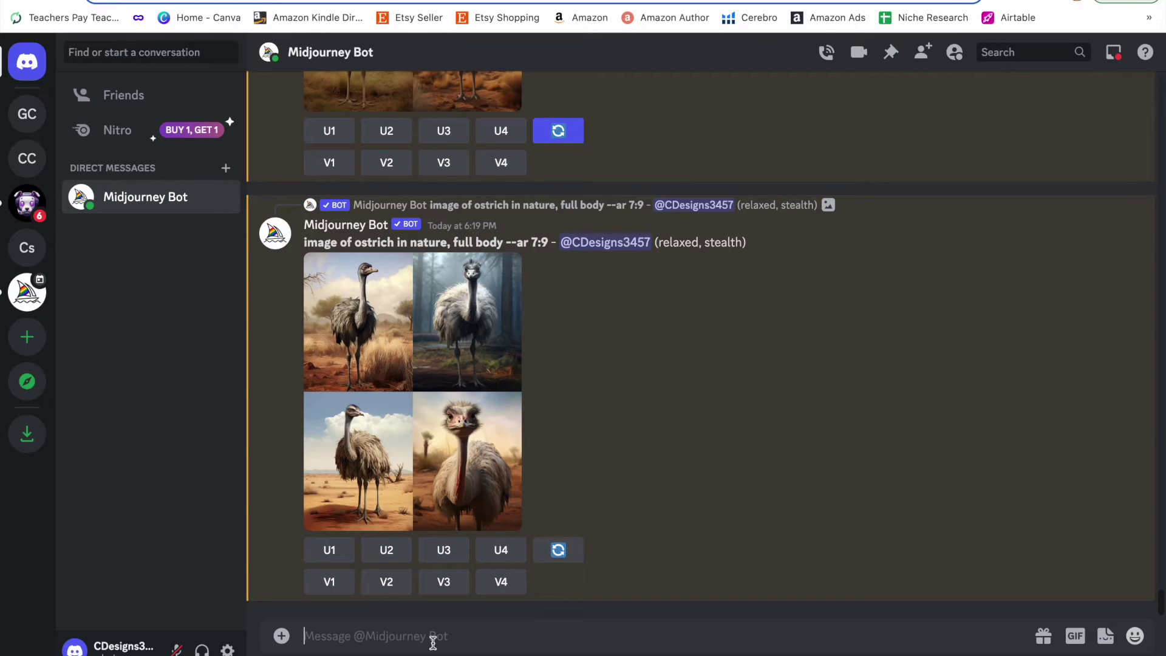
Start an /imagine command and point out the --ar 7:9 parameter in the earlier ostrich prompt
type("/imagine")
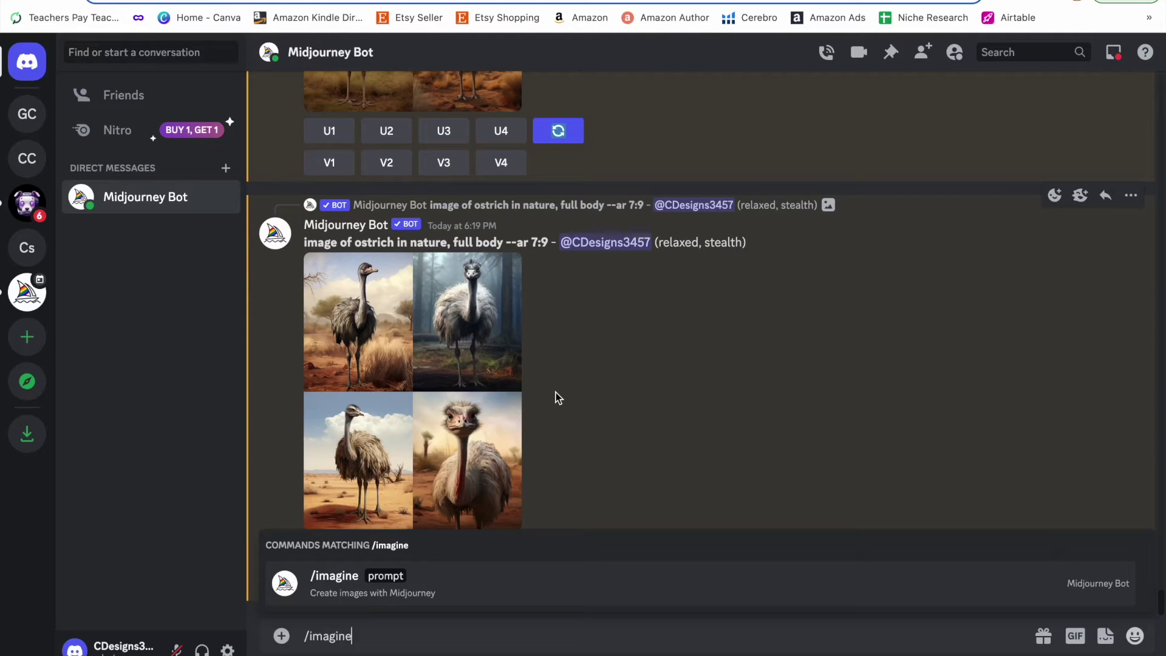
left_click_drag(549, 243, 505, 243)
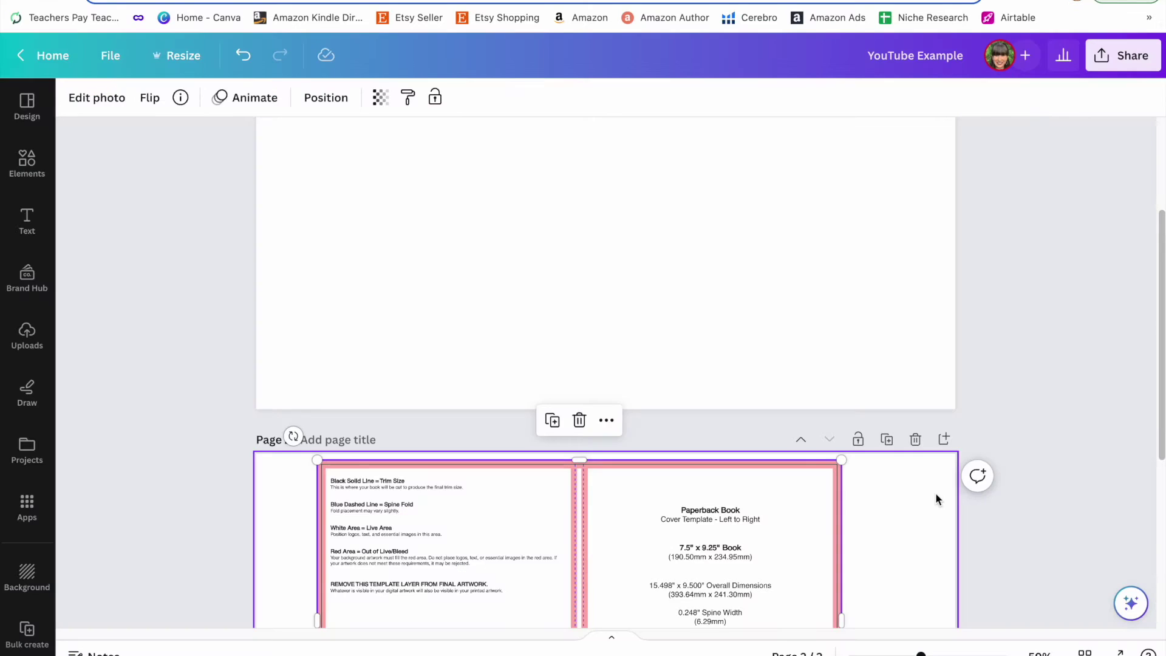
Switch to the Canva cover design, move the paperback template image onto page 1 and enlarge it to fill the page
left_click_drag(676, 552, 649, 169)
scroll(664, 314, "up", 3)
left_click_drag(659, 281, 622, 185)
left_click_drag(775, 481, 942, 610)
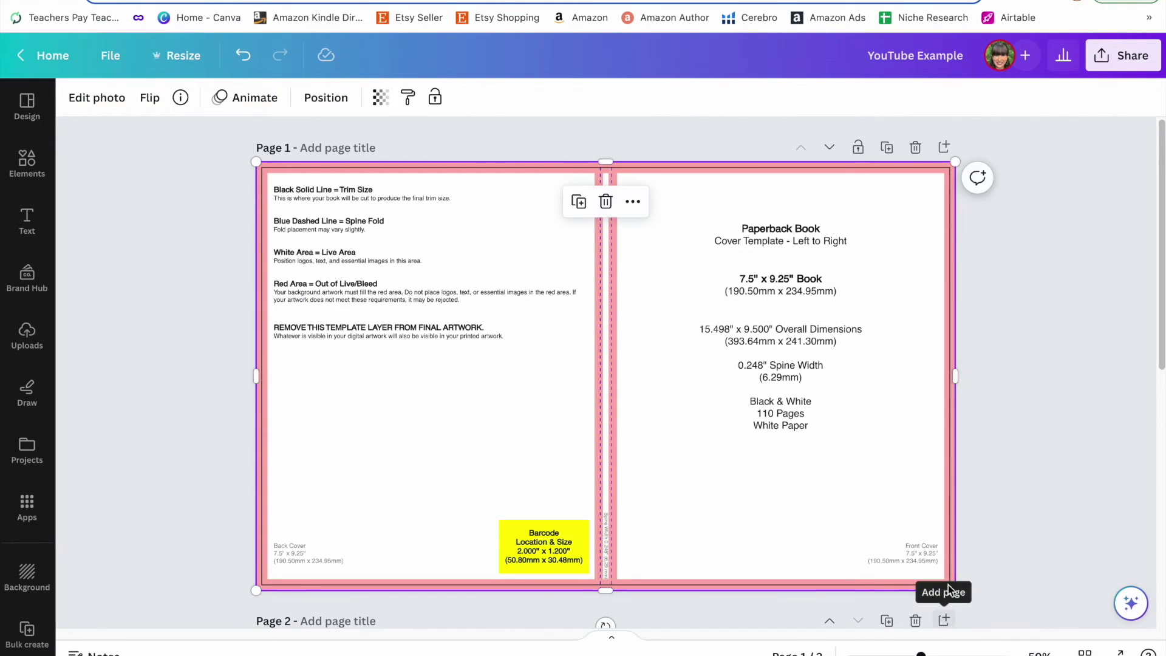
Fit a rectangle over the template's front cover, sized about 7.6 by 9.5 inches, to measure its proportions
left_click_drag(622, 367, 924, 288)
left_click_drag(768, 222, 775, 167)
left_click_drag(762, 338, 766, 552)
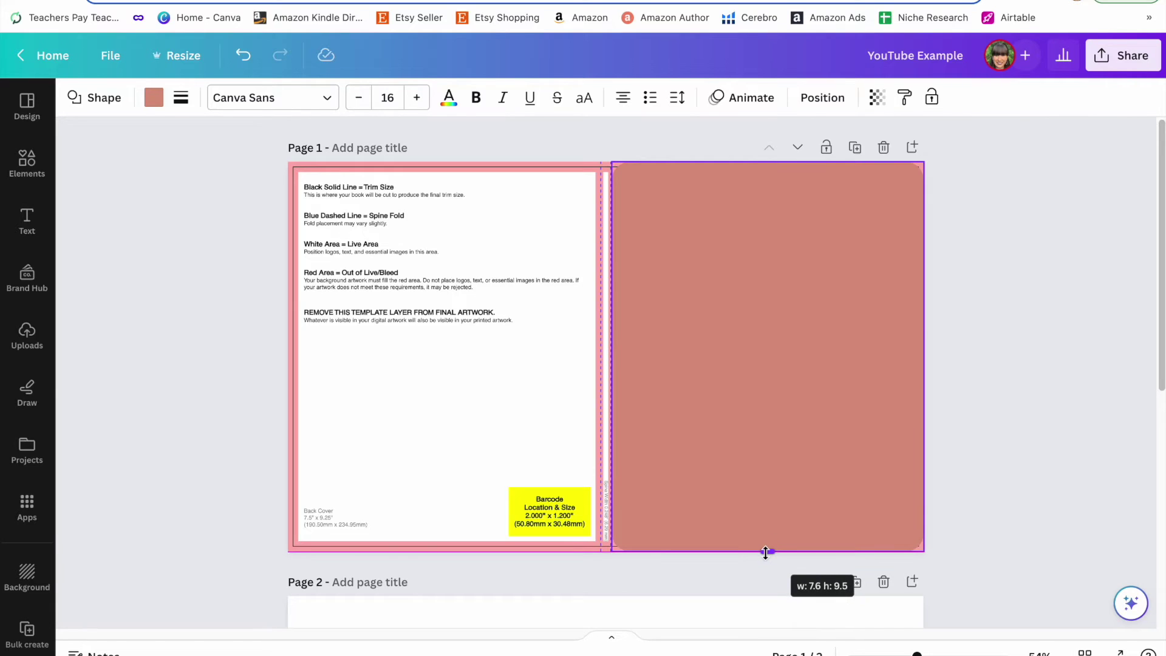
left_click_drag(766, 552, 766, 552)
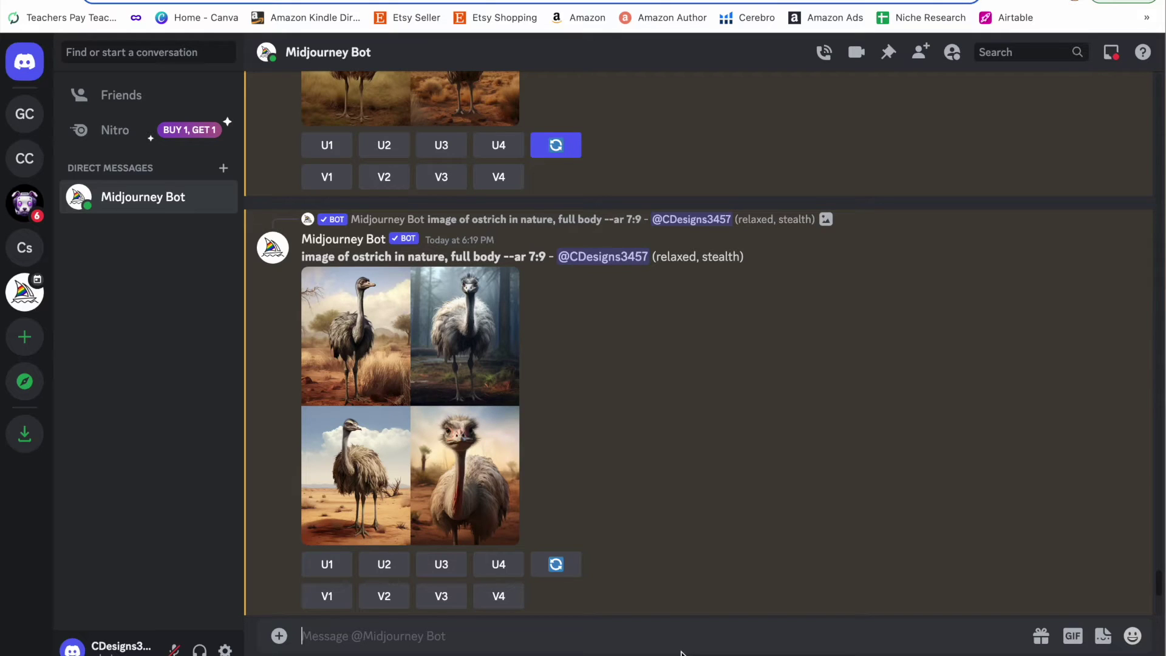
Switch to the Midjourney Bot conversation and start an /imagine prompt
type("/imagine")
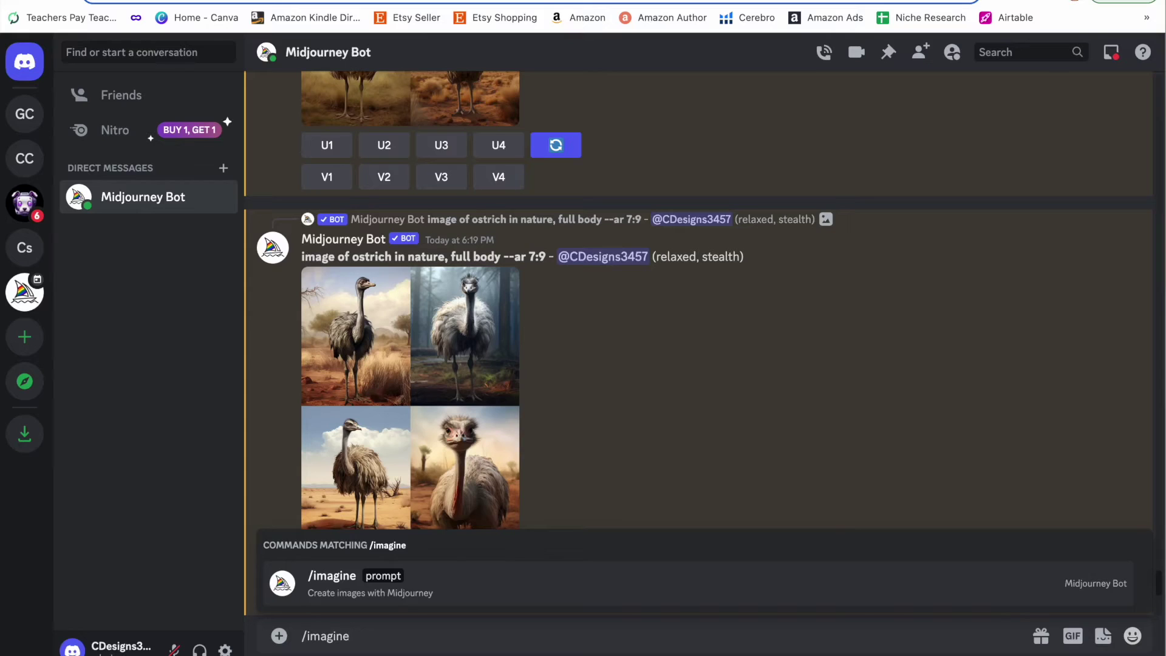
key("Return")
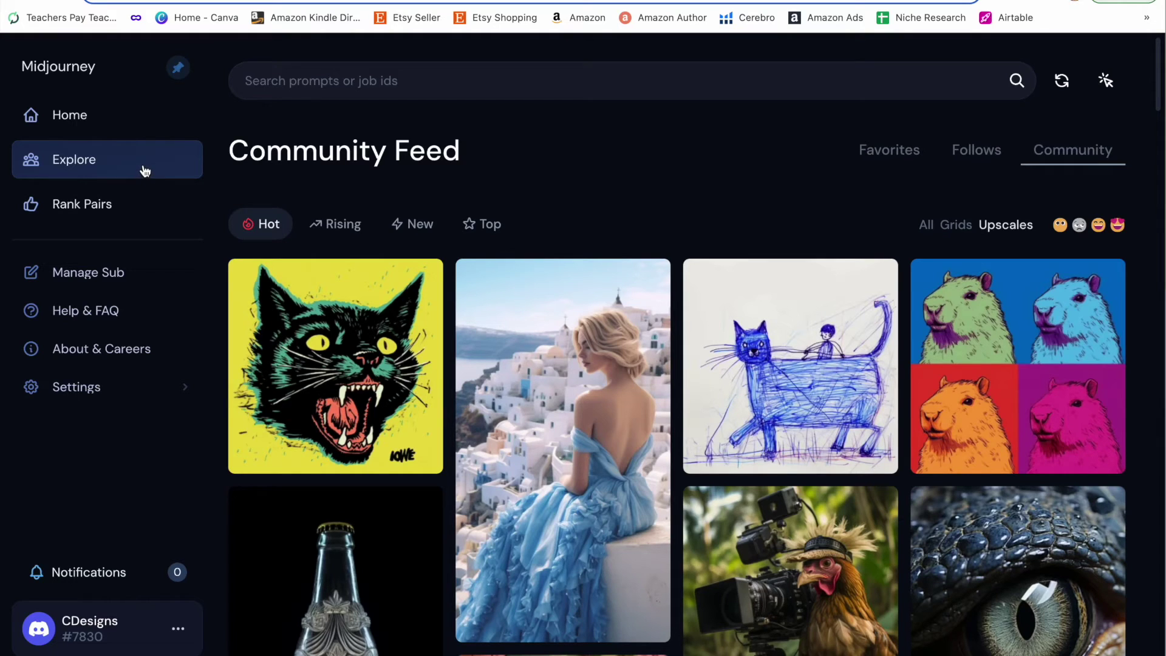
Search the Midjourney community feed for "ostrich" and browse the resulting images
left_click(287, 82)
type("ostrich")
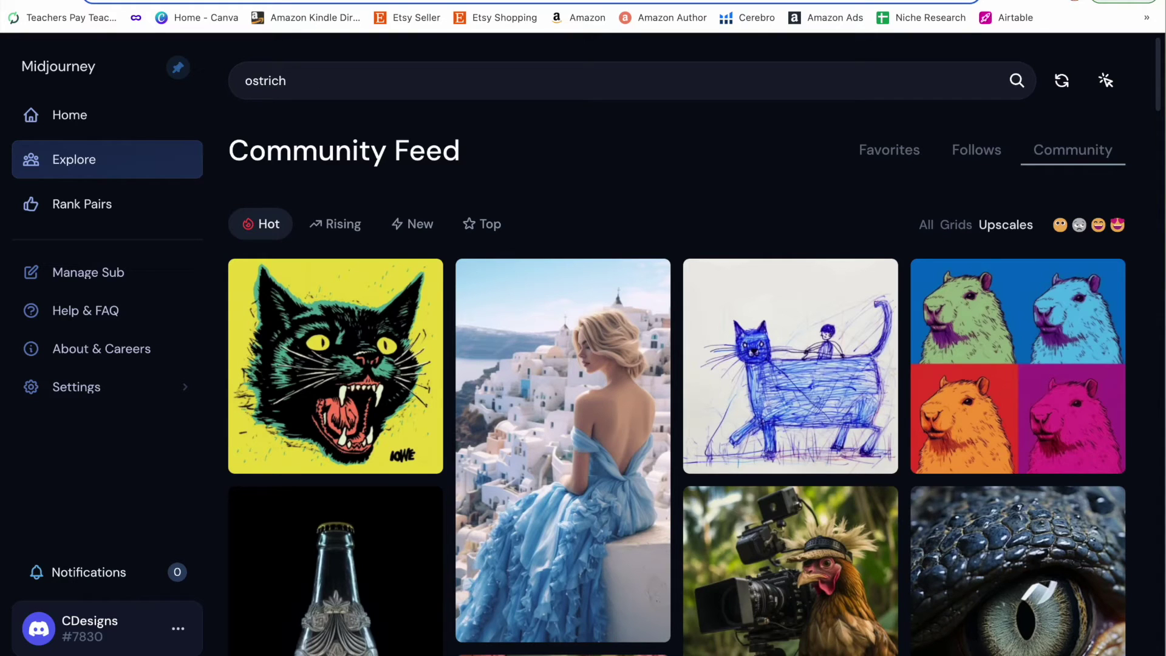
key("Return")
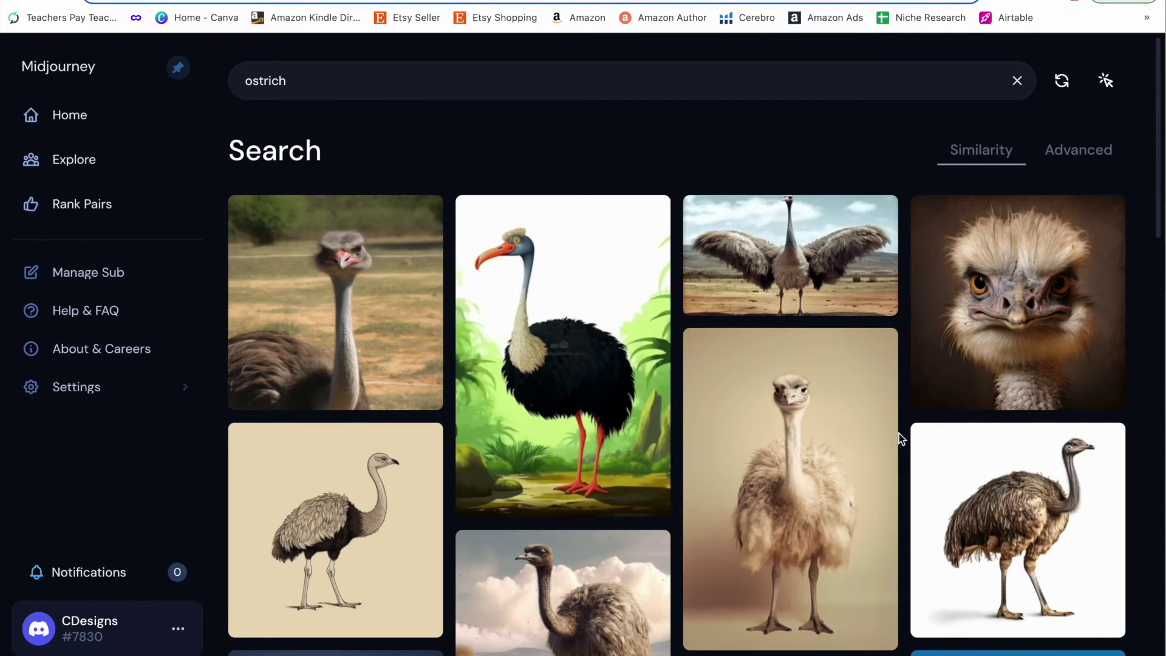
scroll(903, 456, "down", 2)
scroll(903, 456, "down", 3)
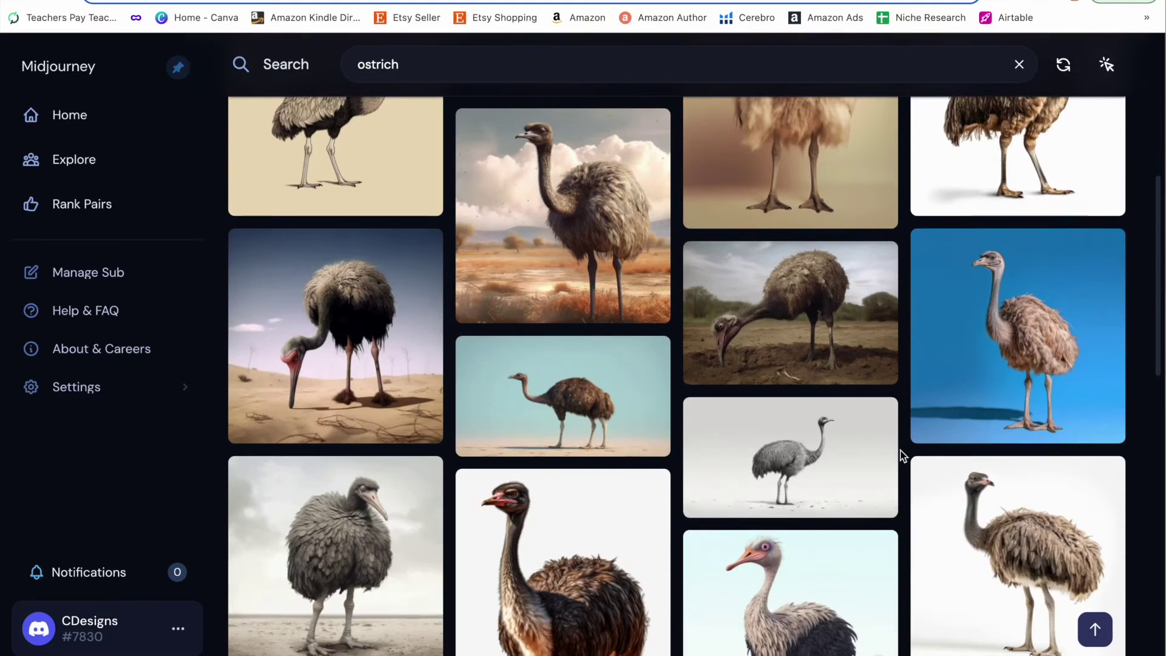
scroll(830, 152, "up", 4)
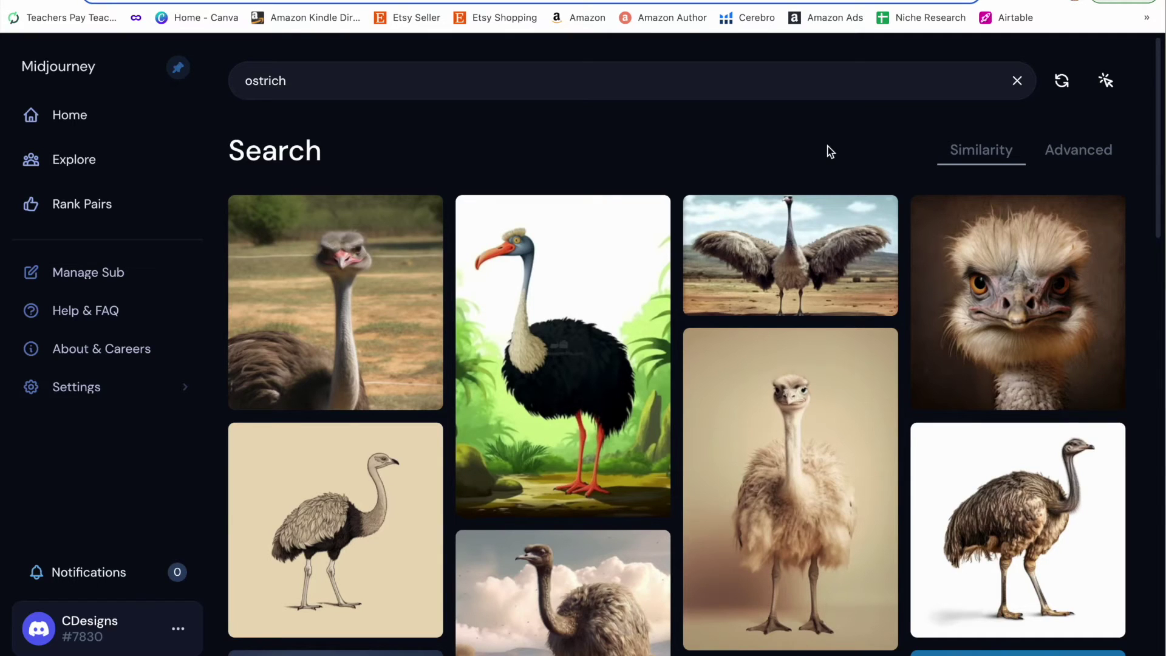
scroll(693, 163, "down", 1)
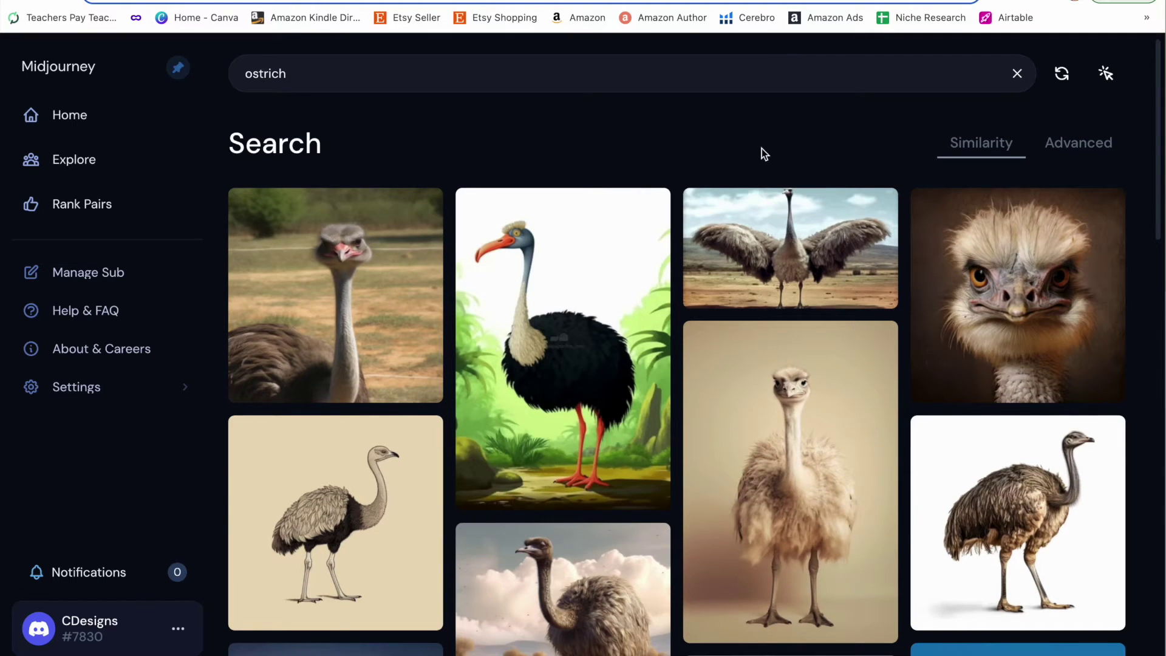
scroll(761, 149, "down", 2)
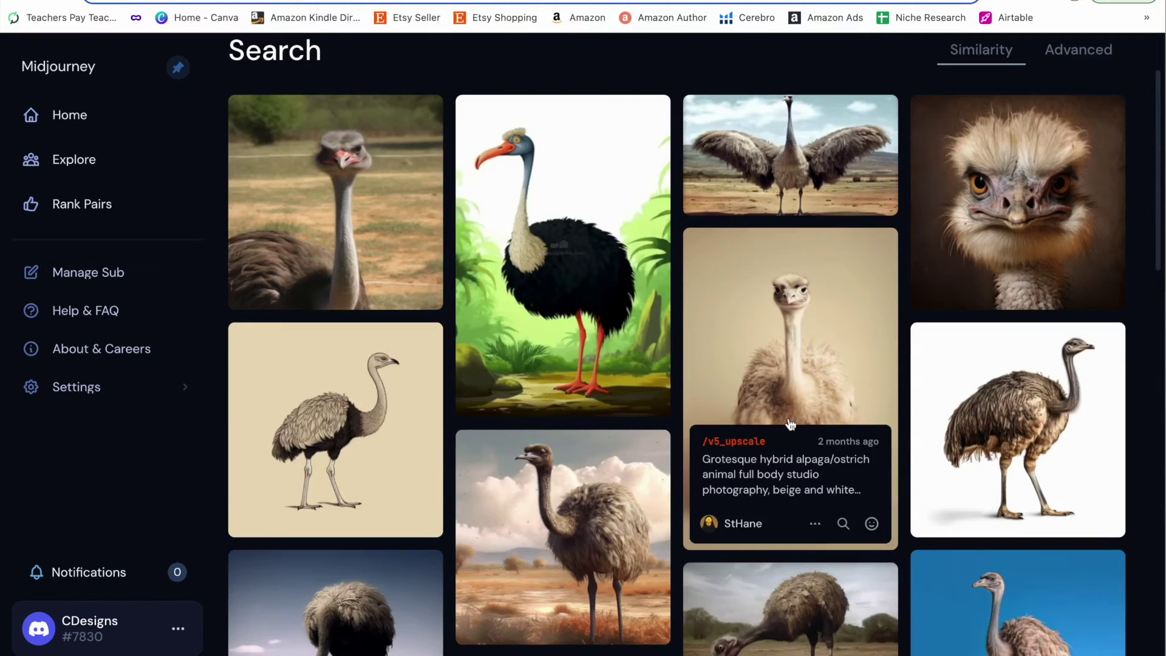
Open the beige hybrid alpaca/ostrich image and review its prompt, parameters and related images
left_click(828, 346)
scroll(827, 395, "down", 5)
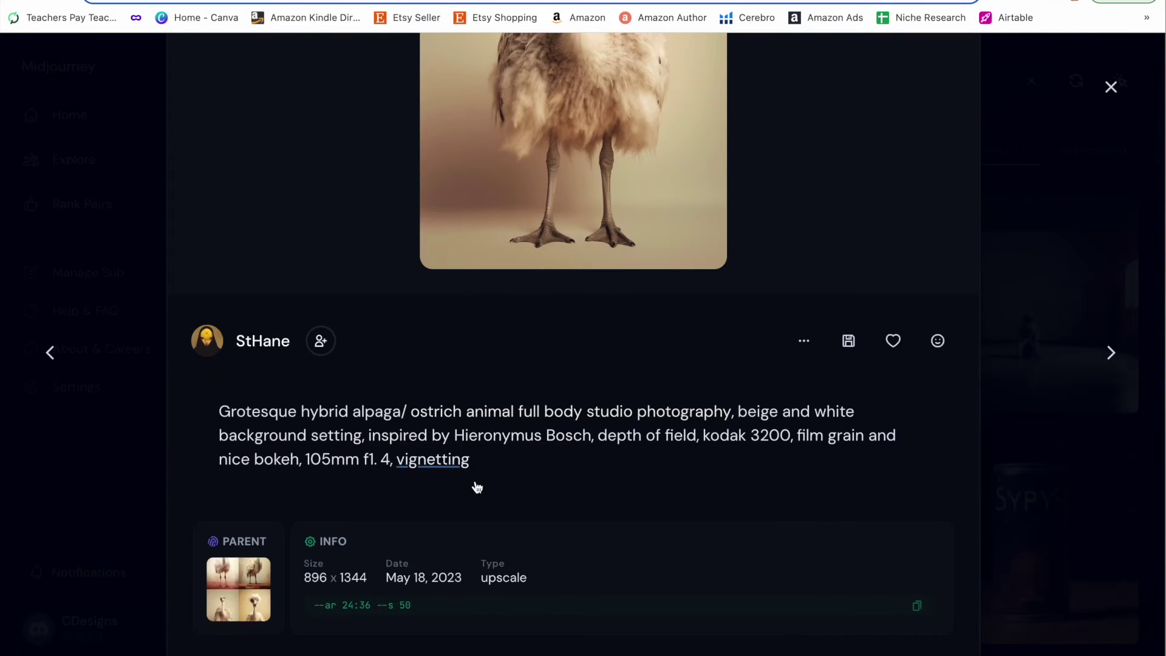
scroll(555, 510, "down", 8)
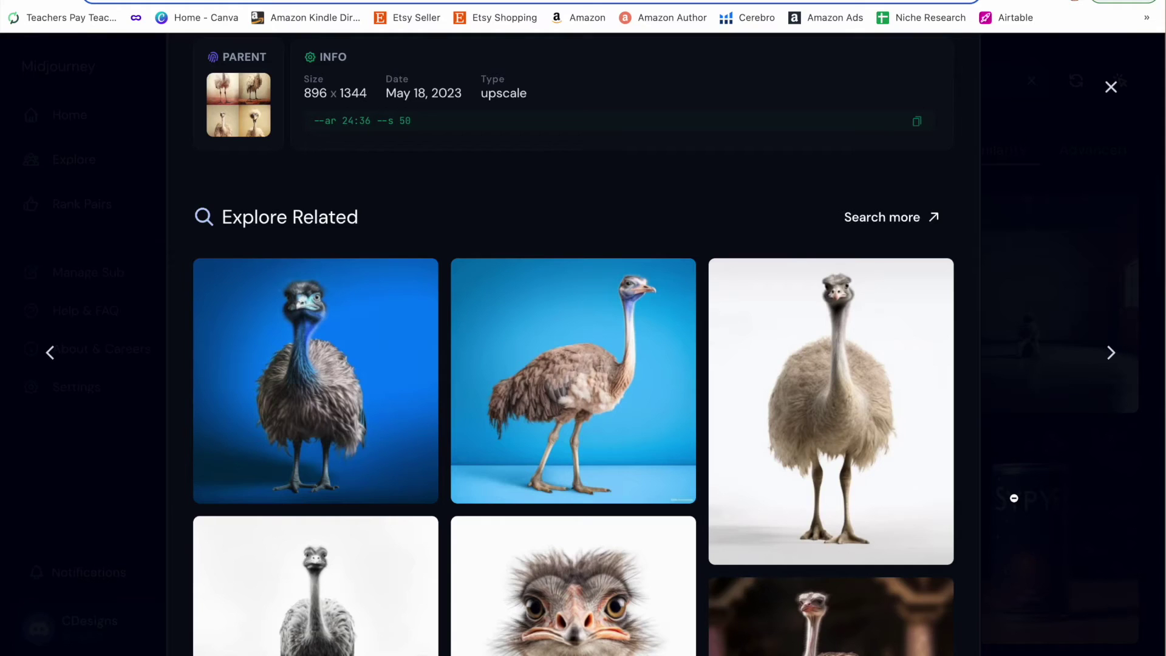
key("Right")
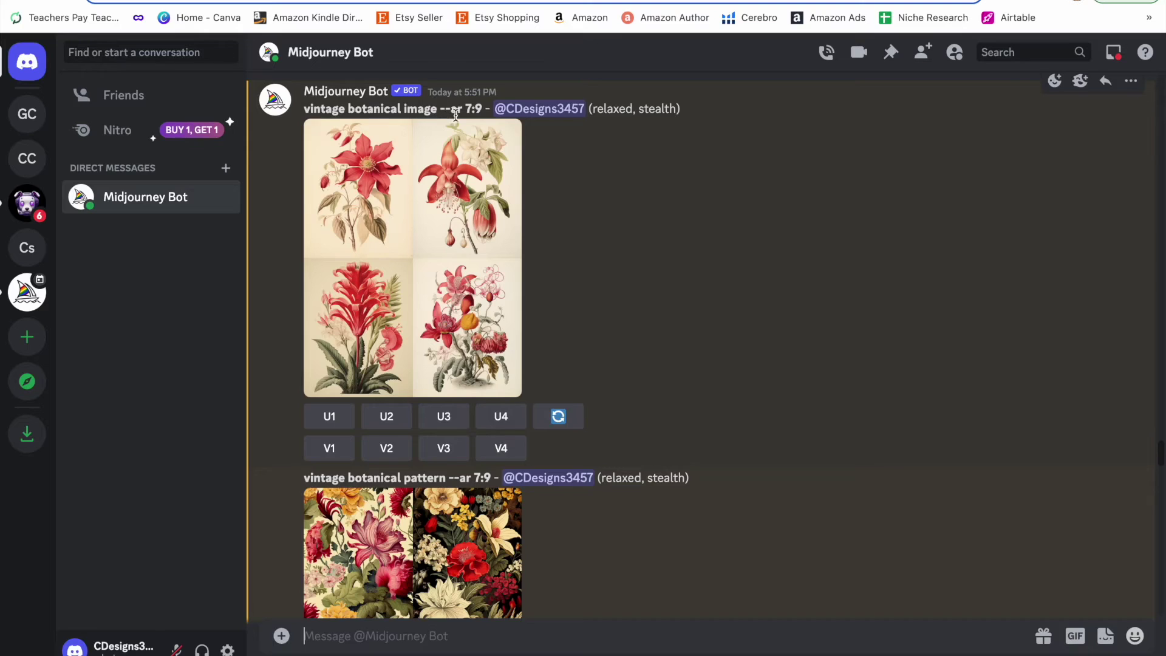
Find the "vintage botanical flowers pattern --ar 7:9" grid in the bot conversation, upscale its third image and open the result on the web
scroll(452, 114, "down", 5)
scroll(432, 217, "down", 7)
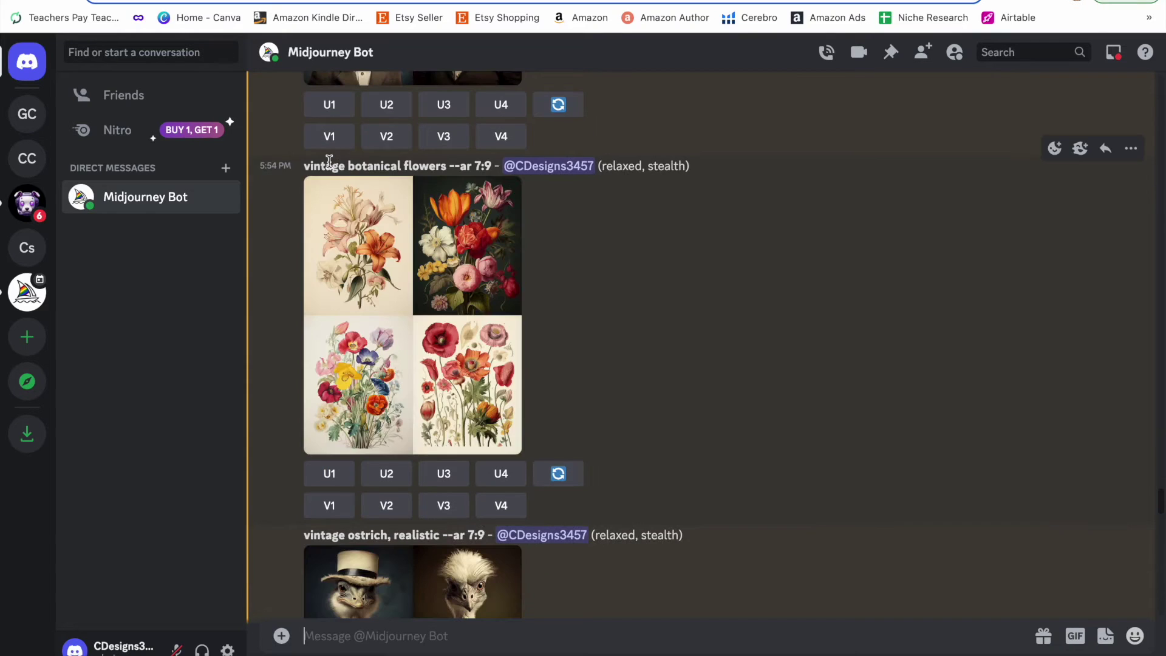
scroll(632, 329, "up", 5)
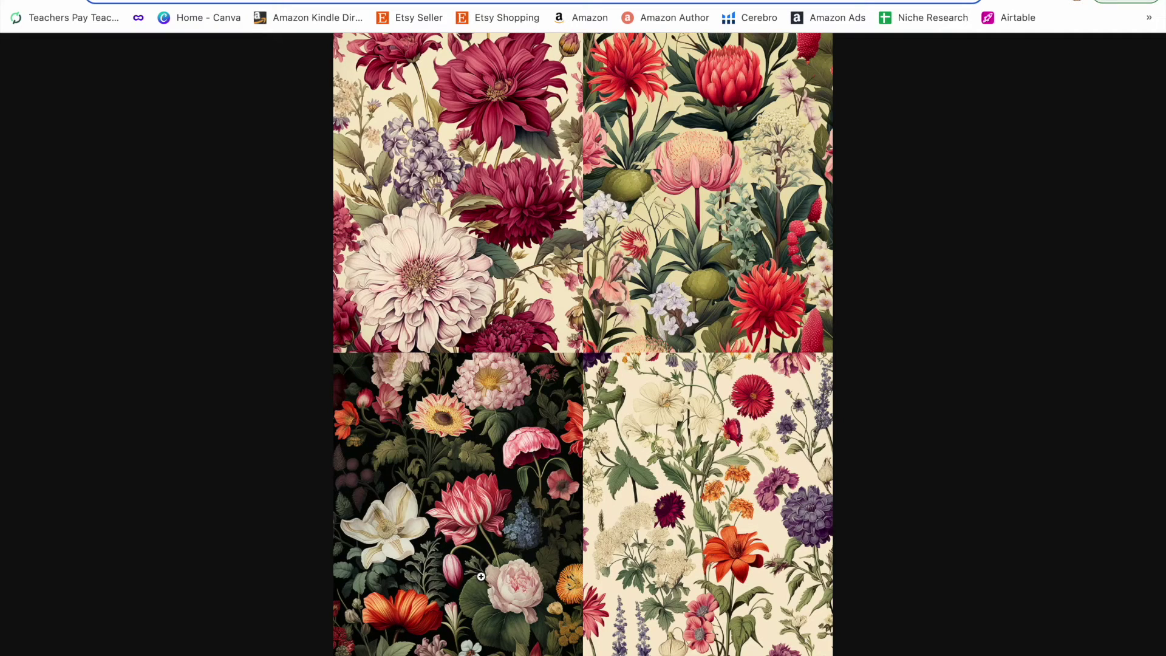
key("Escape")
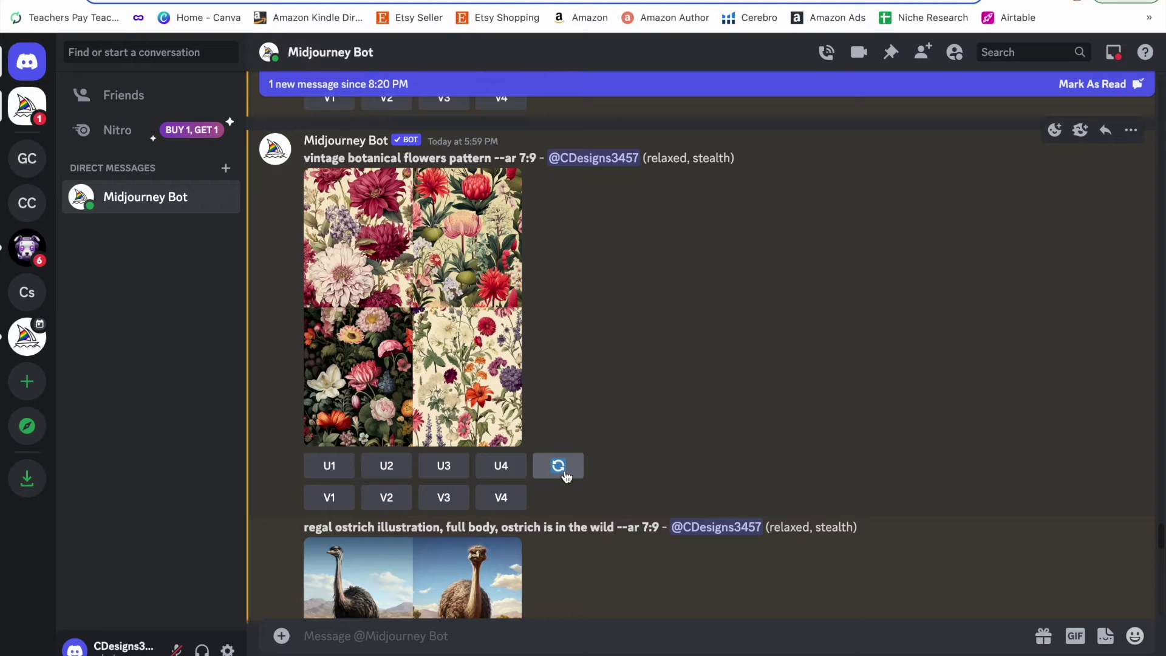
left_click(458, 472)
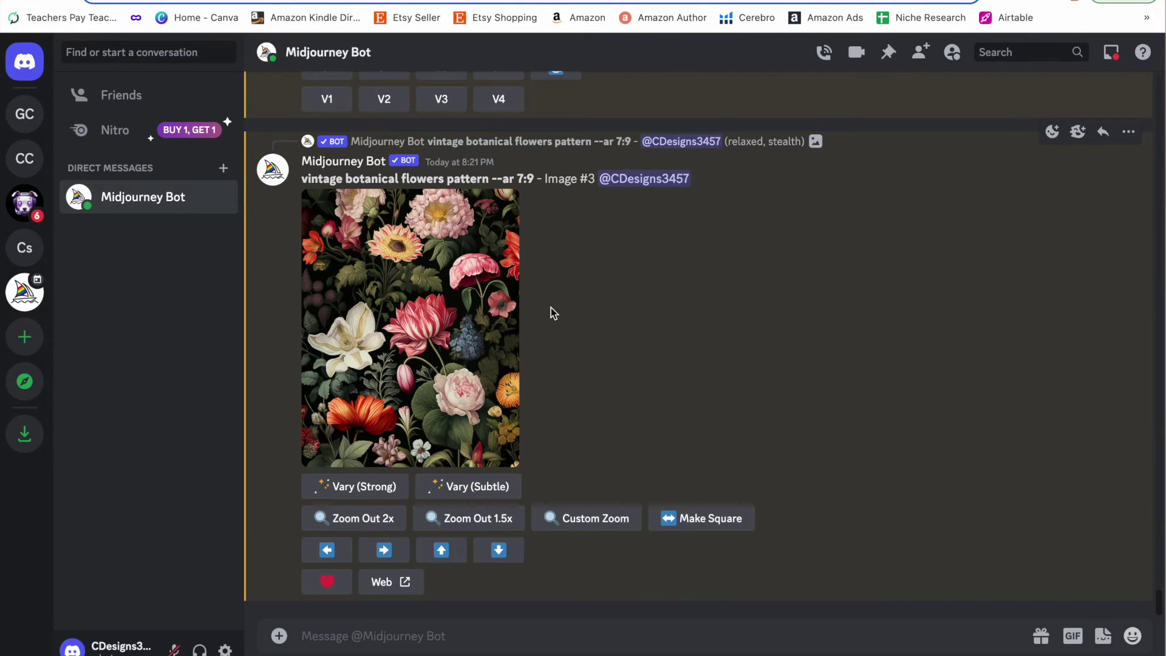
left_click(409, 588)
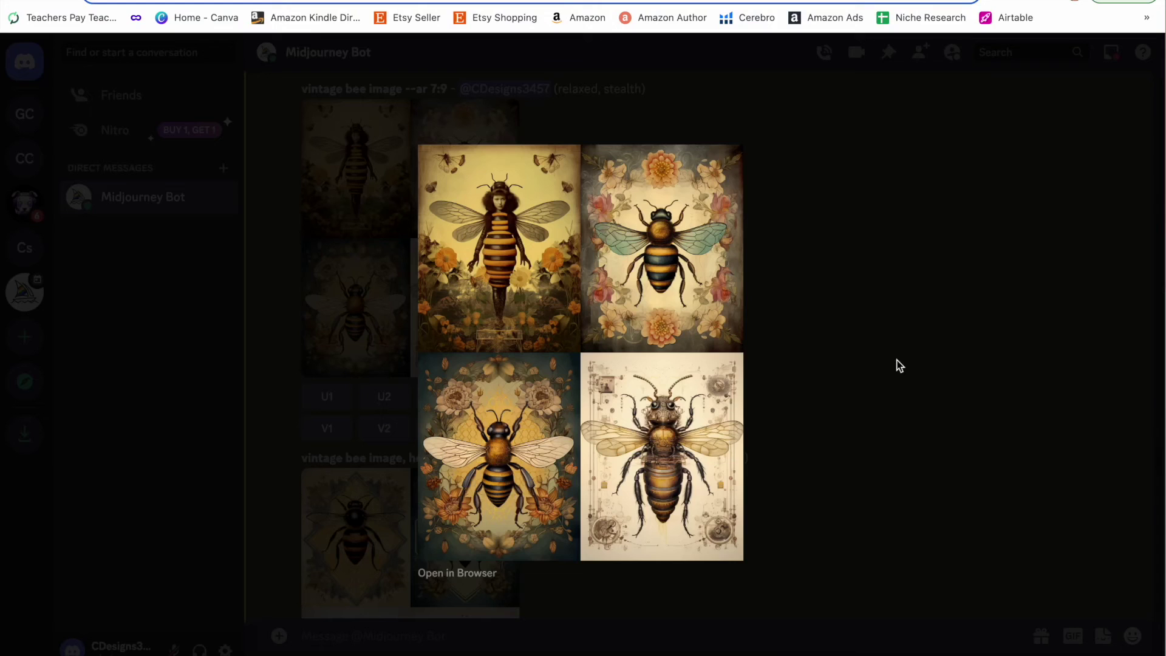
Compare the vintage bee grids at full size, upscale the second "vintage bee image --ar 7:9" variation and open it on the web
left_click(471, 577)
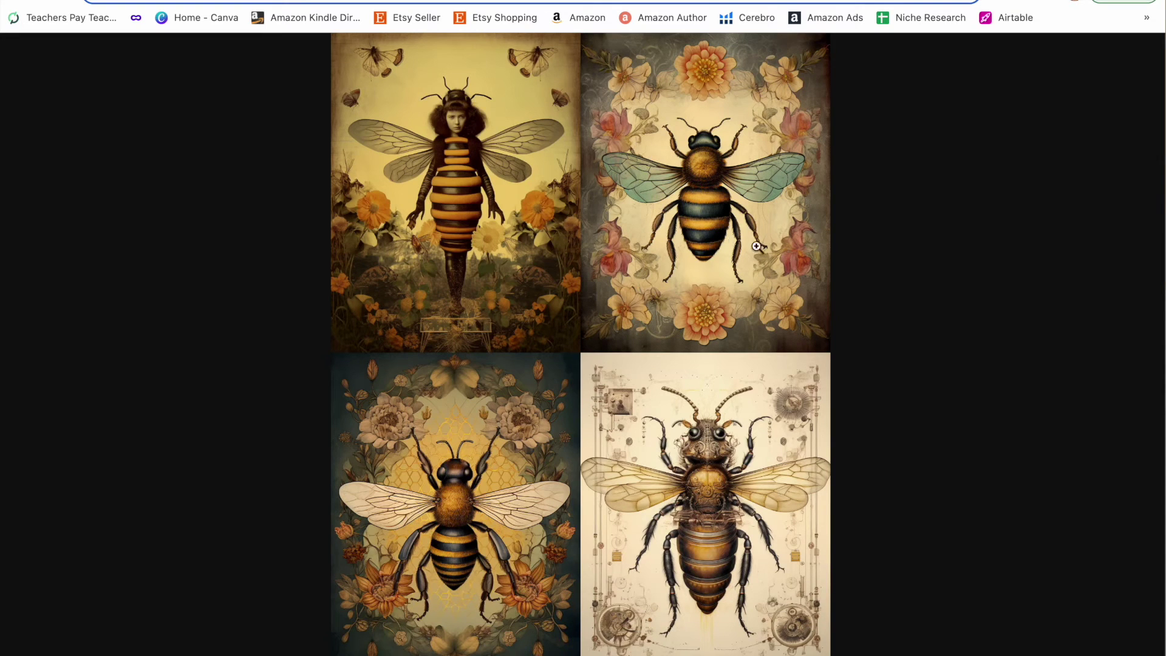
key("ctrl+w")
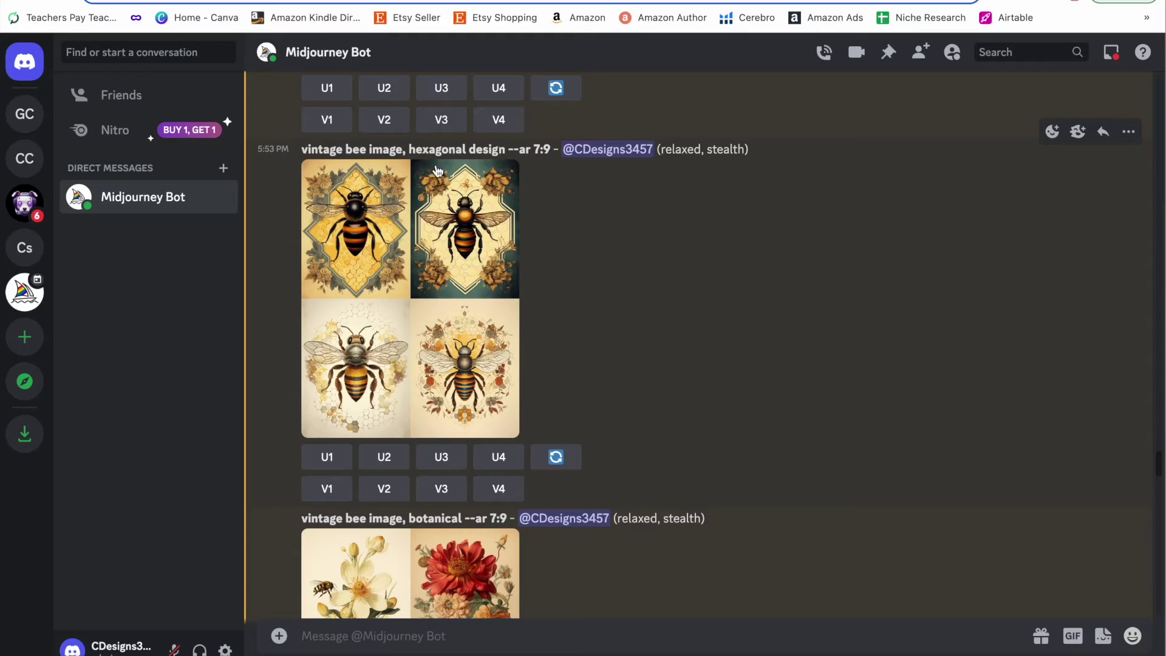
key("ctrl+shift+t")
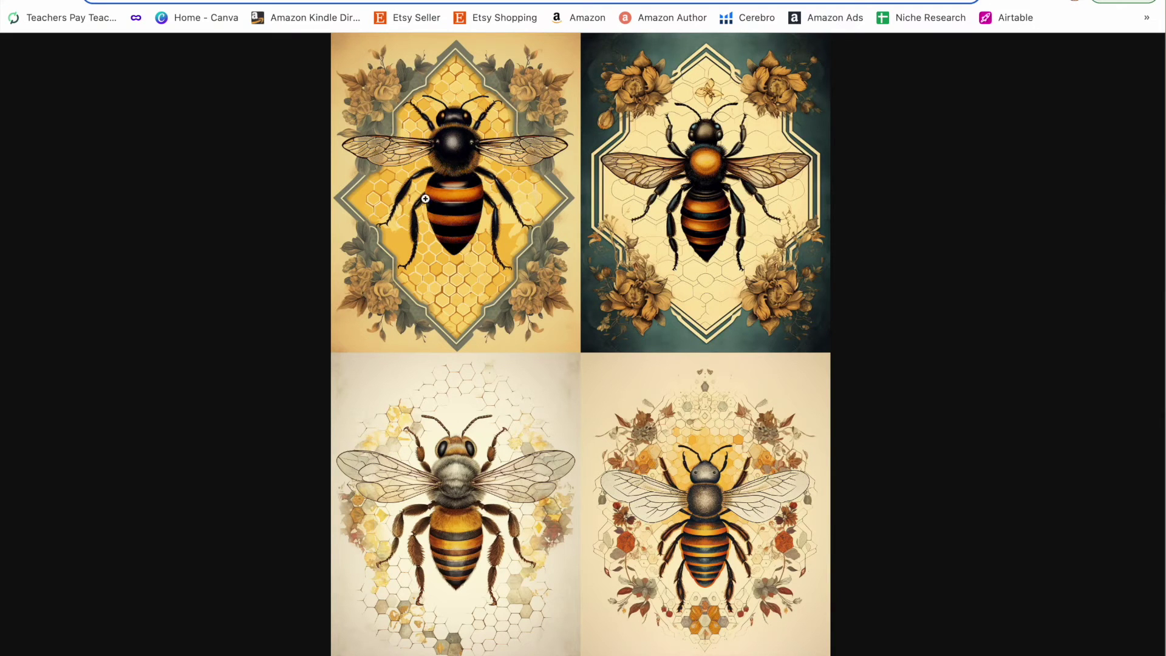
key("ctrl+w")
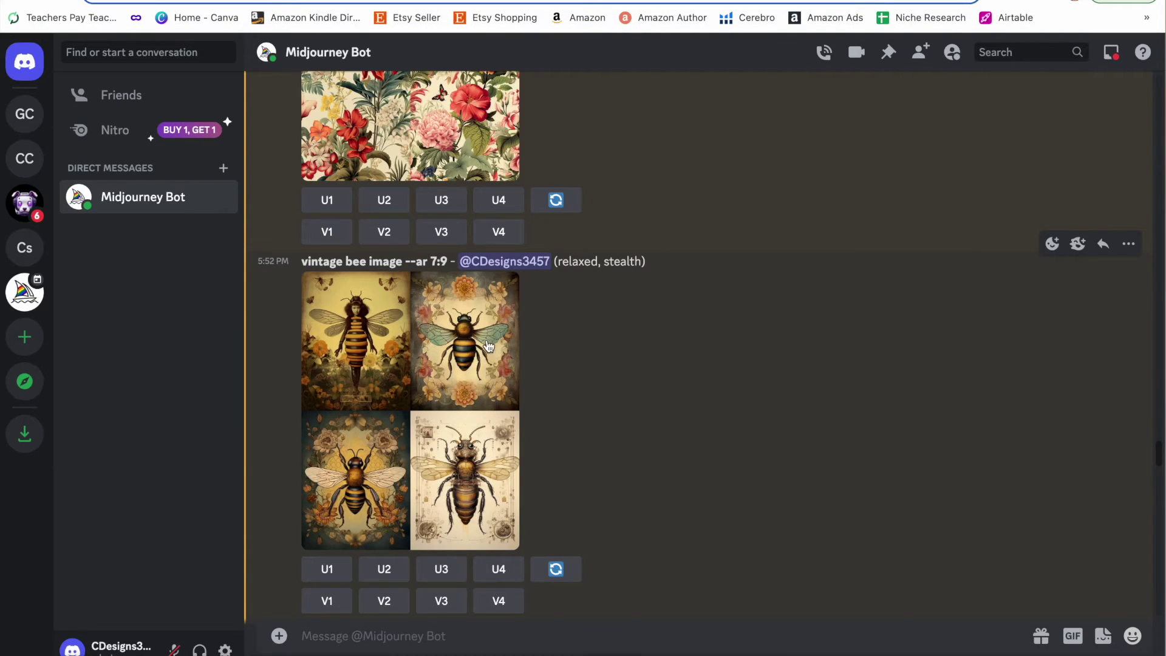
left_click(382, 577)
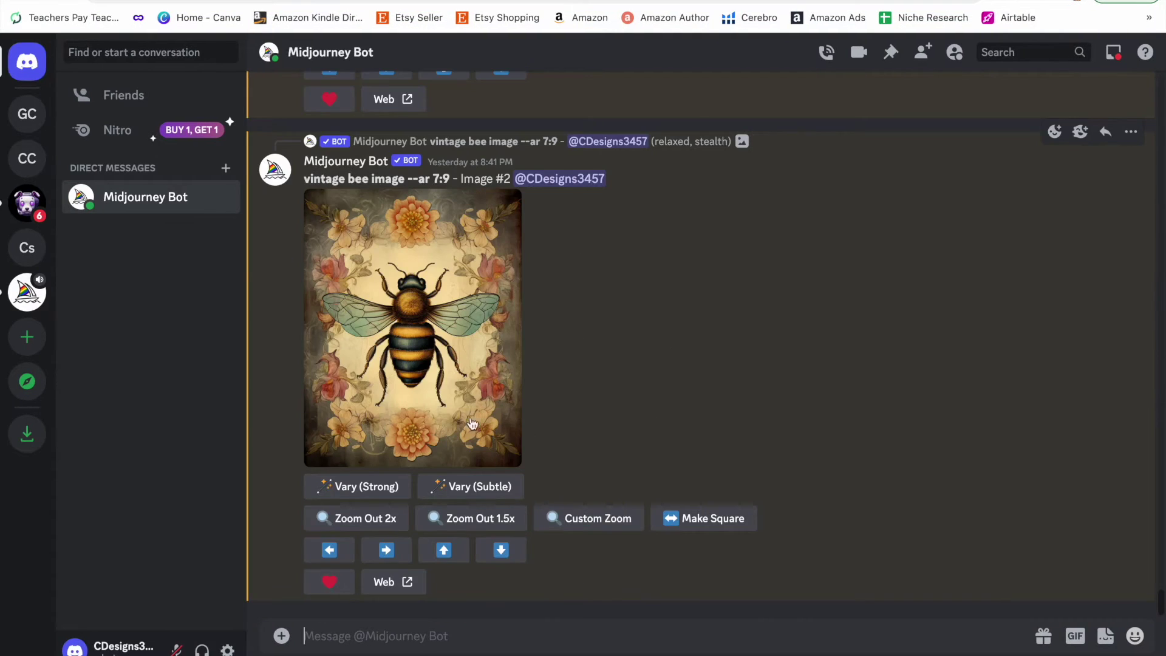
left_click(411, 593)
Compare the ostrich grids, upscale the third image of the "image of ostrich in nature, full body --ar 7:9" grid and open it on the web
scroll(771, 365, "up", 10)
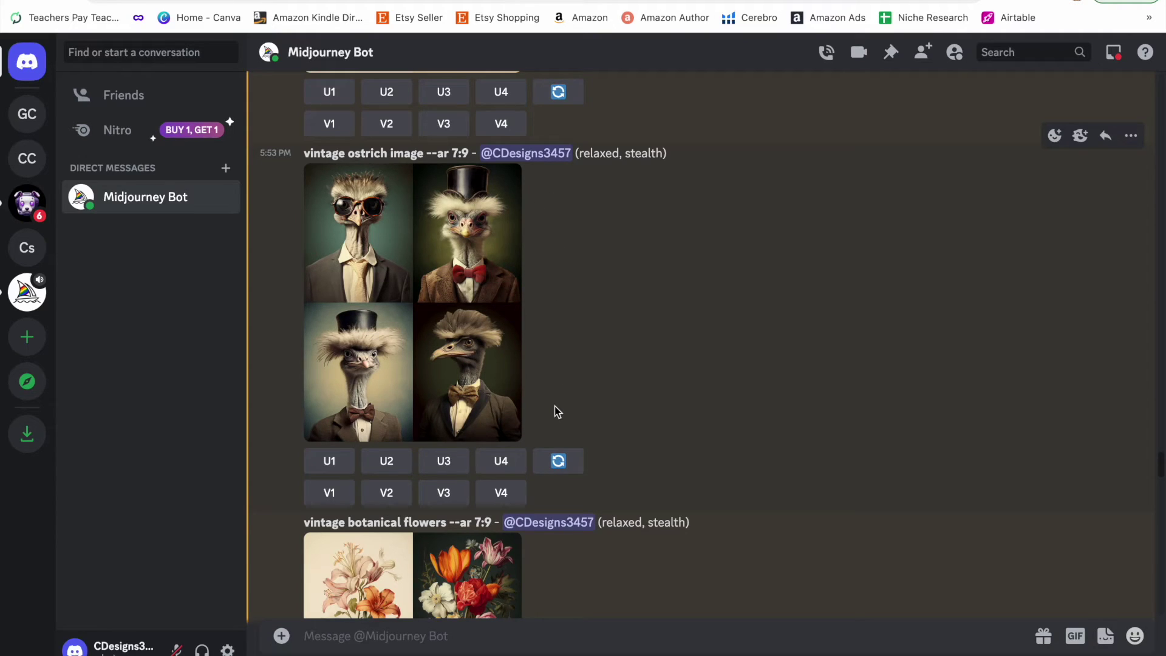
scroll(651, 308, "up", 5)
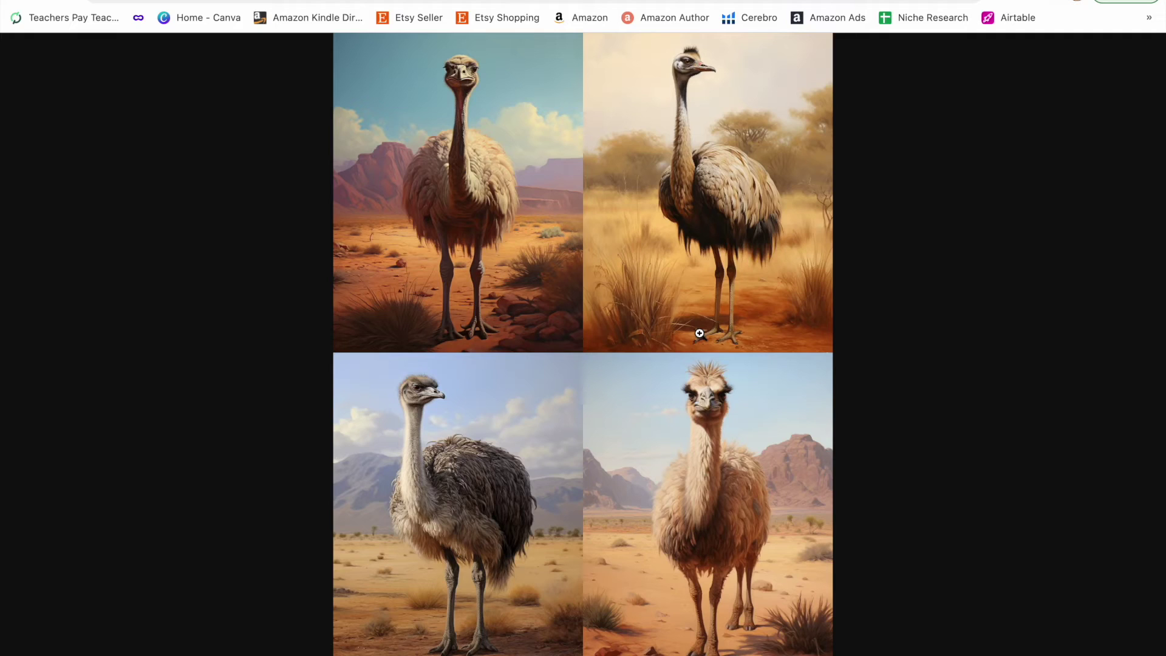
key("Escape")
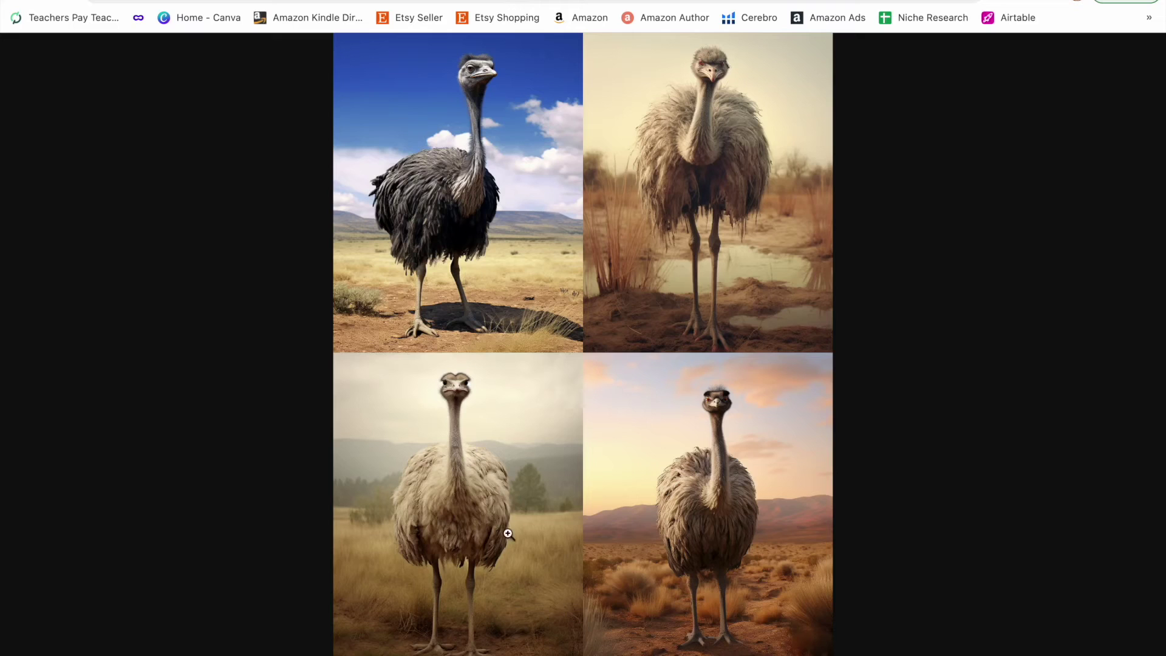
key("Escape")
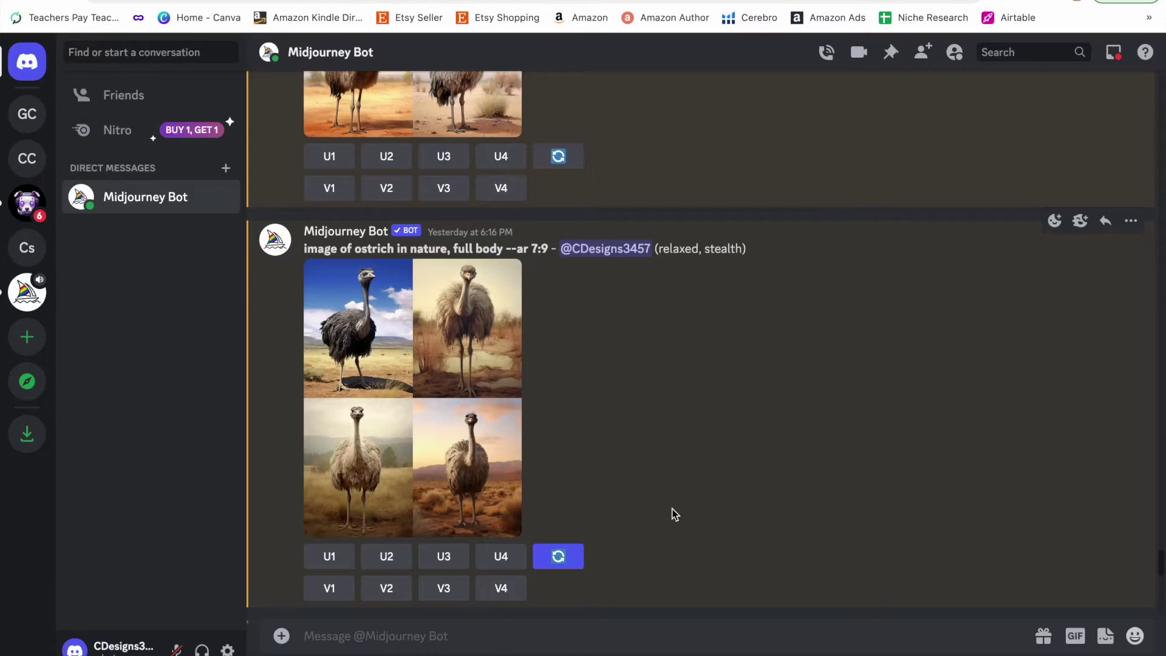
left_click(444, 556)
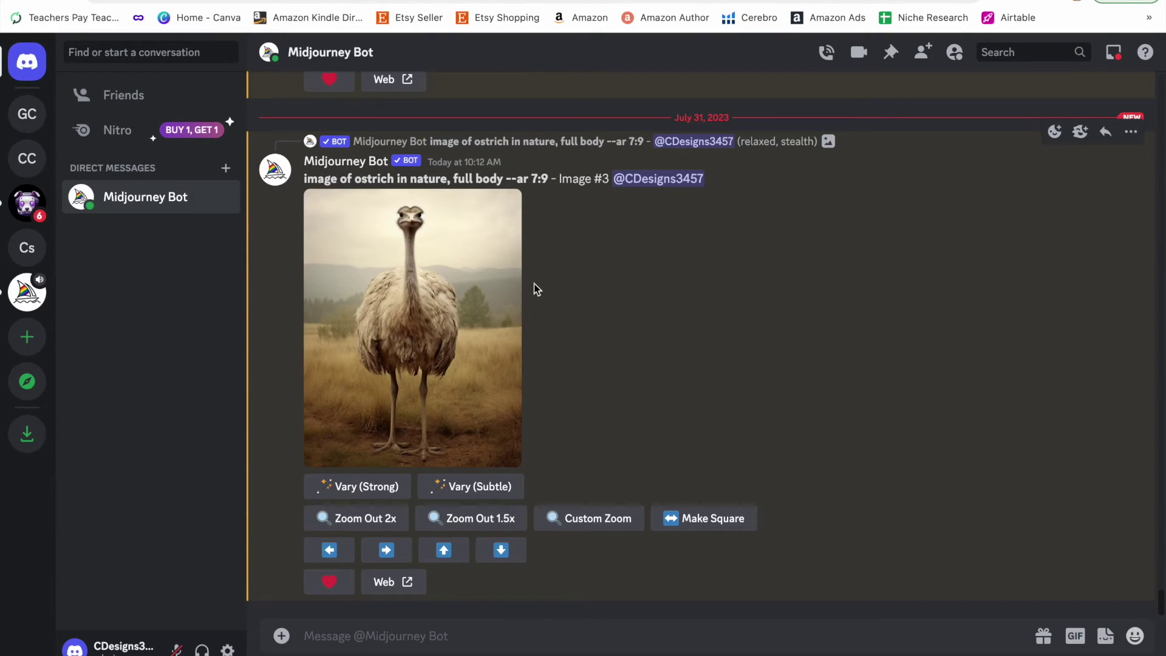
left_click(407, 582)
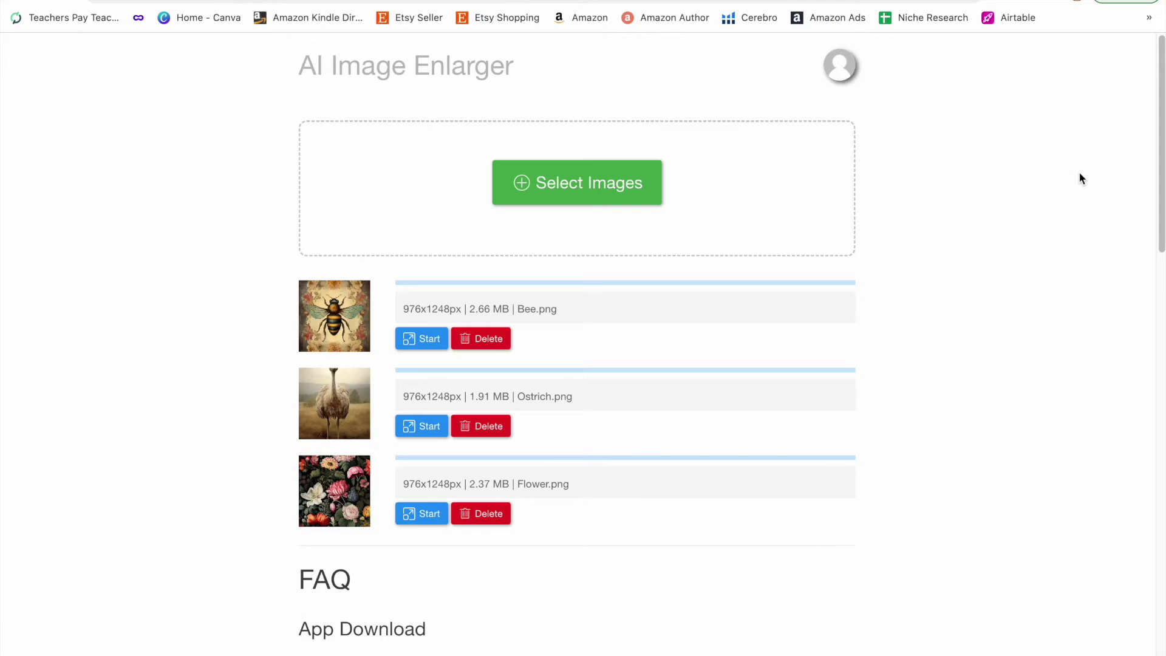
Enlarge the bee, ostrich and flower images together as Artwork at 4x upscaling with no noise reduction
left_click(425, 338)
left_click(523, 191)
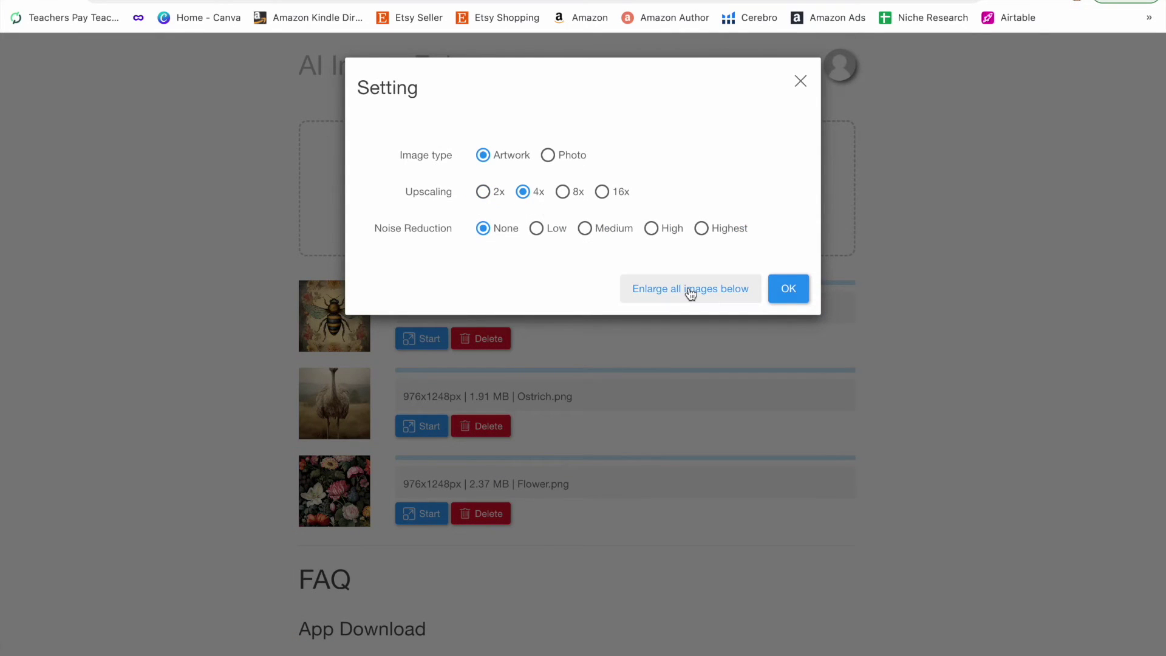
left_click(694, 302)
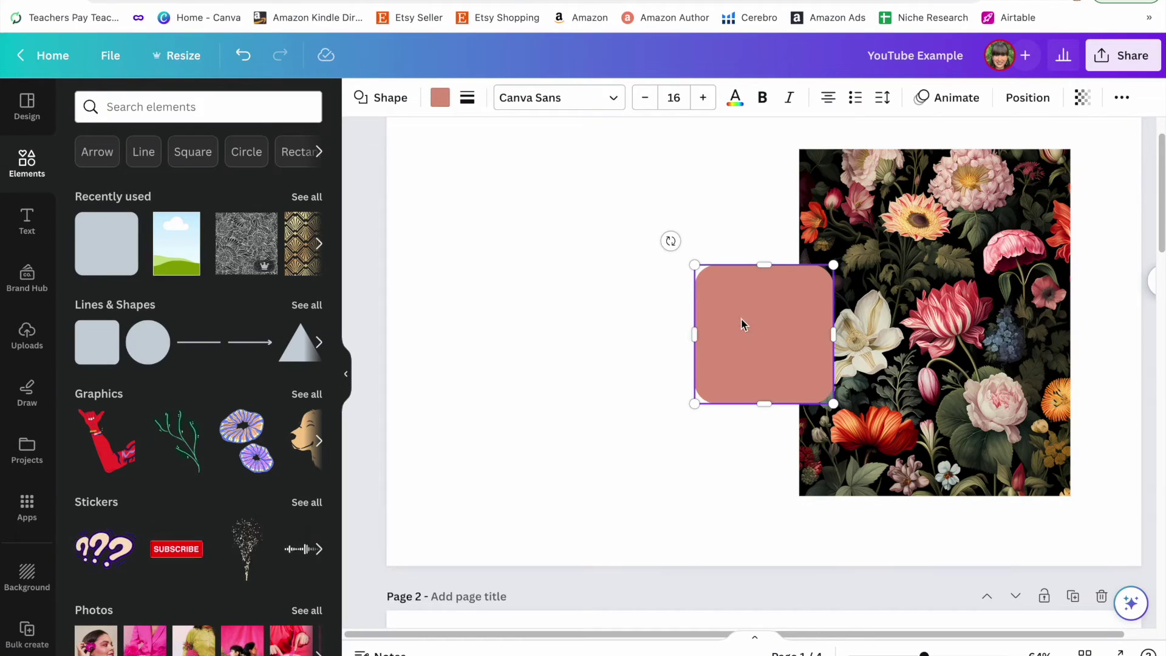
Set the pink square's corner rounding to 0 and reshape it into a full-height spine strip in the middle of the cover
left_click_drag(743, 323, 524, 296)
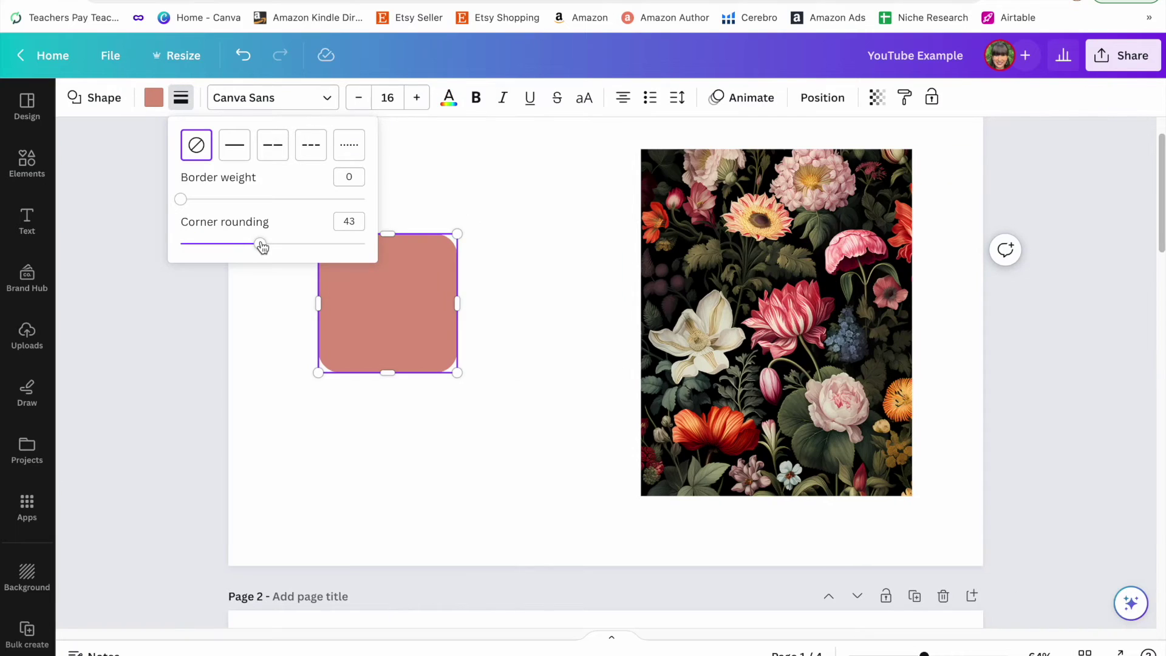
left_click_drag(262, 246, 148, 265)
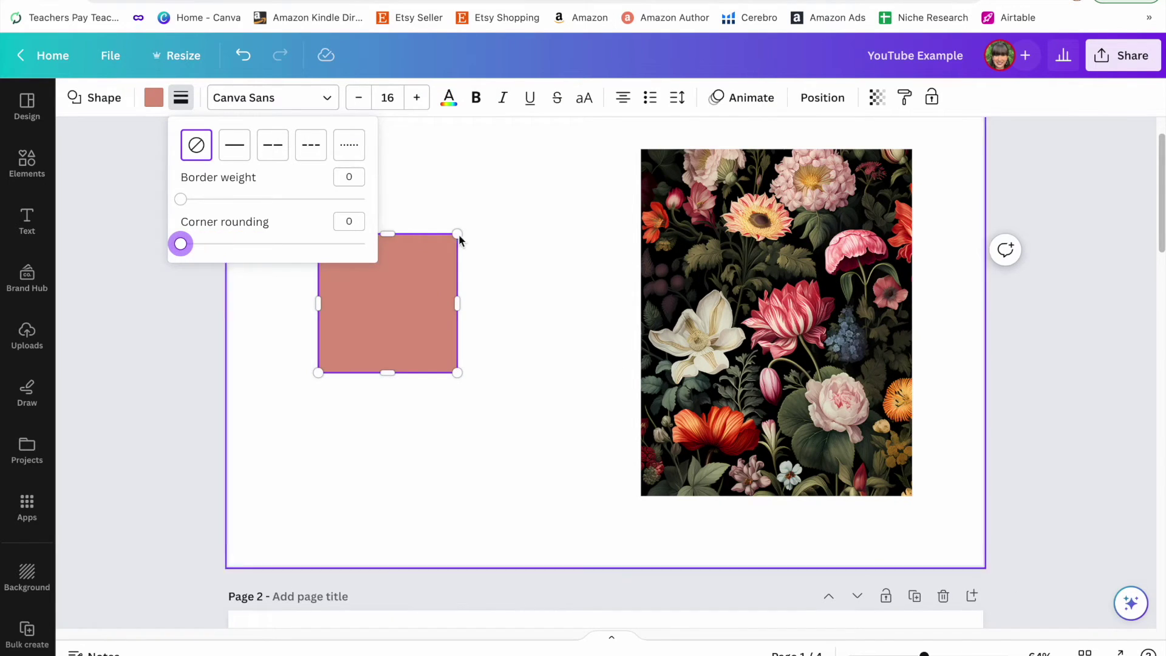
scroll(449, 292, "up", 1)
left_click_drag(458, 304, 617, 191)
left_click_drag(605, 274, 604, 596)
Align the flower image with the page's top right corner and enlarge it to fill the front cover beside the spine strip
left_click(677, 367)
left_click_drag(677, 366, 748, 321)
scroll(846, 328, "up", 1)
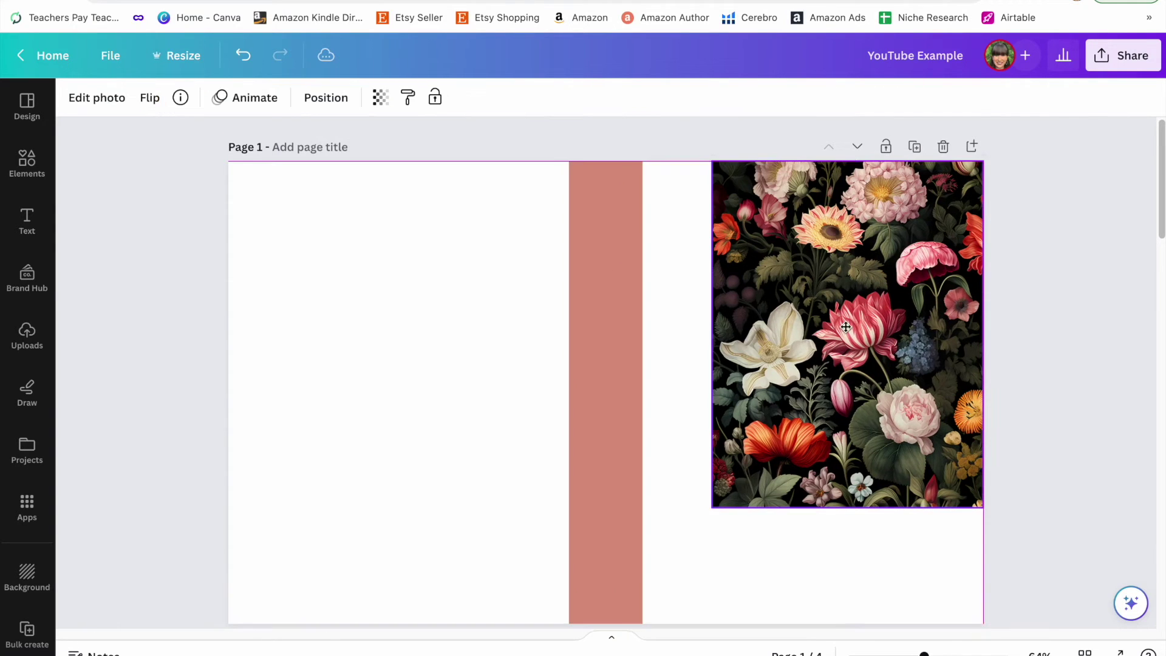
left_click_drag(712, 508, 642, 618)
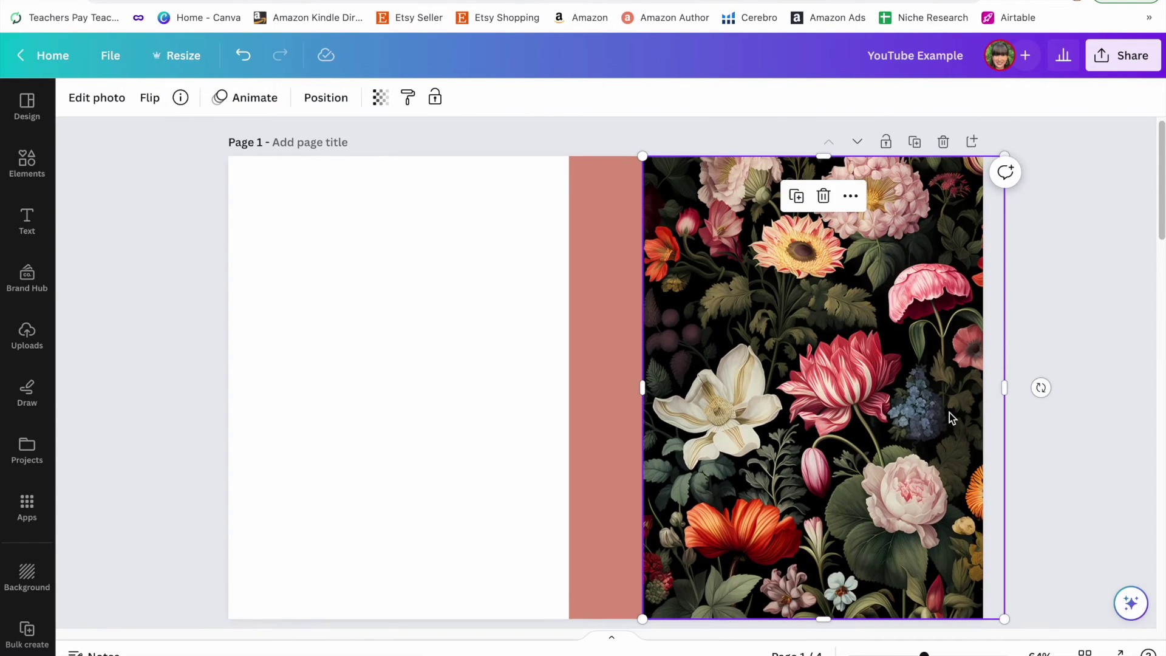
left_click_drag(949, 414, 938, 414)
scroll(472, 392, "up", 1)
Paste the 7.5" x 9.25" paperback cover template onto page 1 and set its transparency to 33
left_click(471, 392)
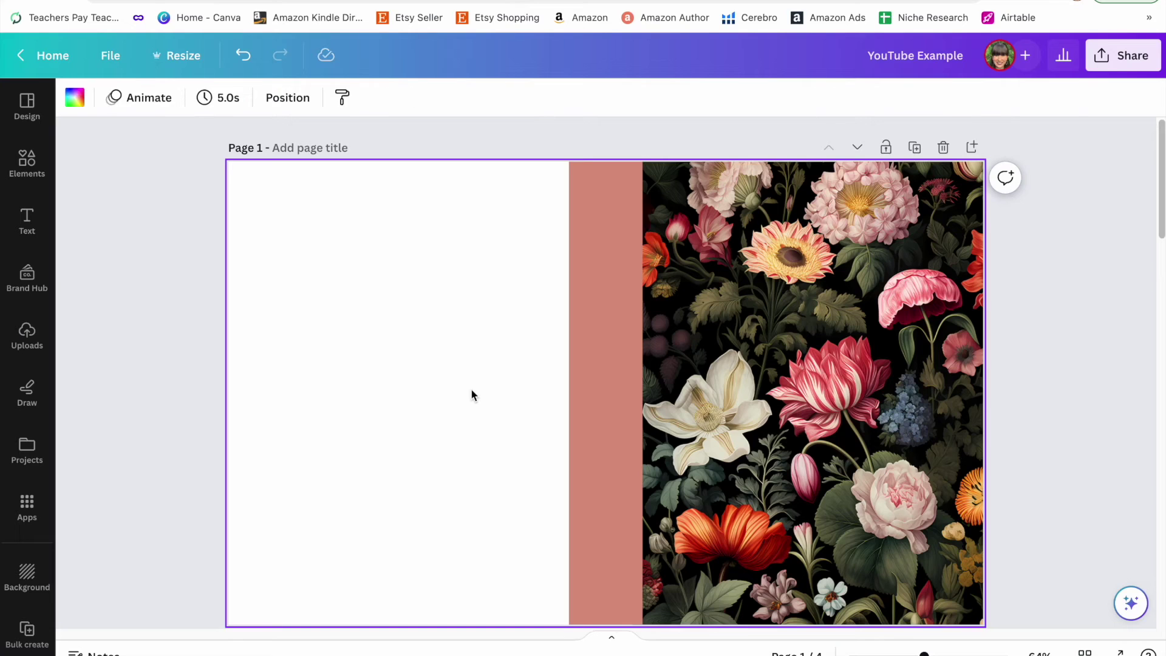
key("ctrl+v")
left_click(381, 97)
left_click_drag(381, 162, 279, 161)
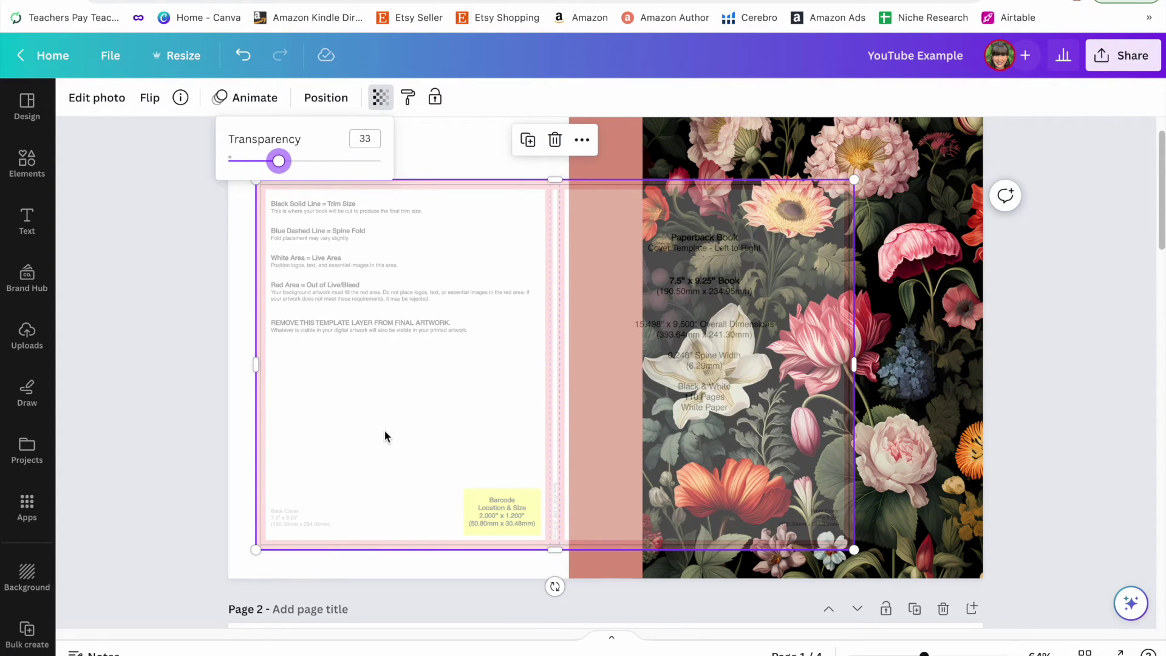
Scale the cover template to span the full page width and set its transparency to 63
left_click_drag(386, 438, 358, 420)
scroll(607, 428, "down", 1)
left_click_drag(827, 493, 1020, 520)
scroll(1040, 422, "up", 3)
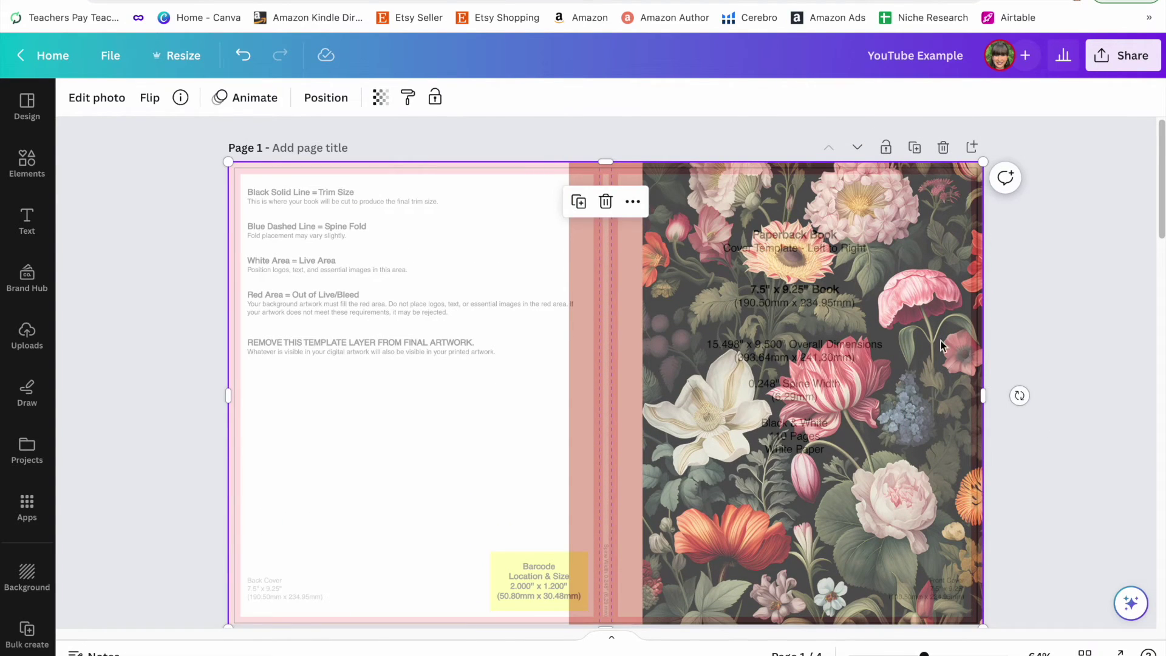
key("Escape")
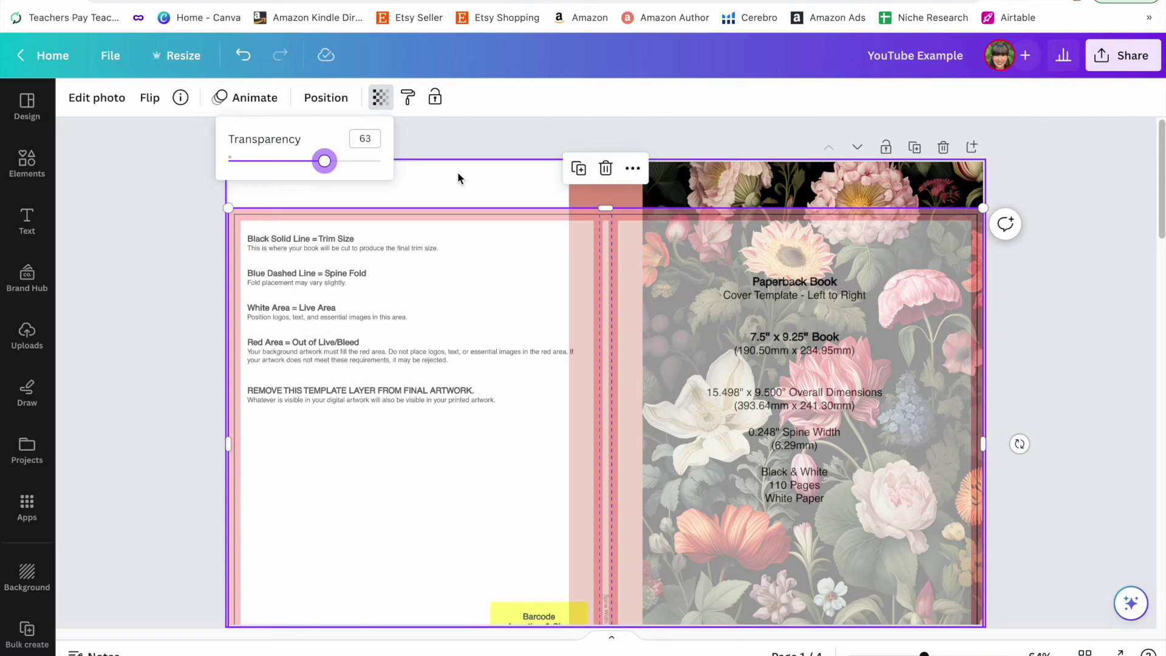
left_click(457, 171)
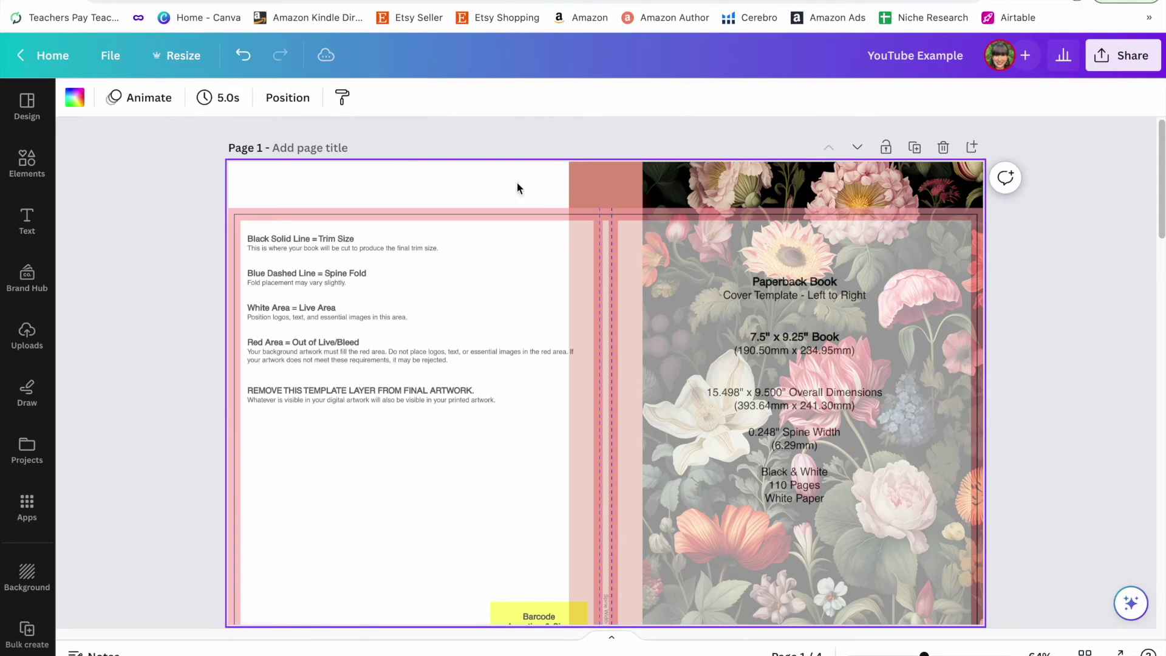
Narrow the spine strip to 1.2 in and place a mirrored copy of the flower image over the back cover
left_click(588, 177)
left_click_drag(573, 189, 577, 189)
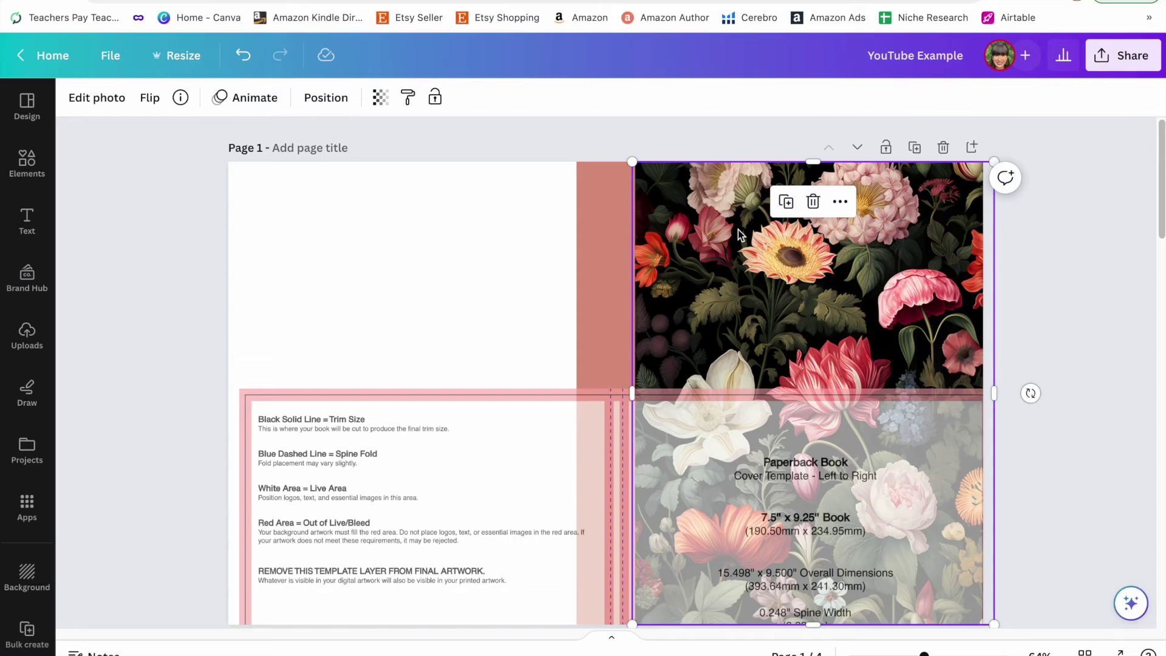
key("super+v")
left_click_drag(718, 318, 279, 344)
left_click_drag(393, 297, 409, 272)
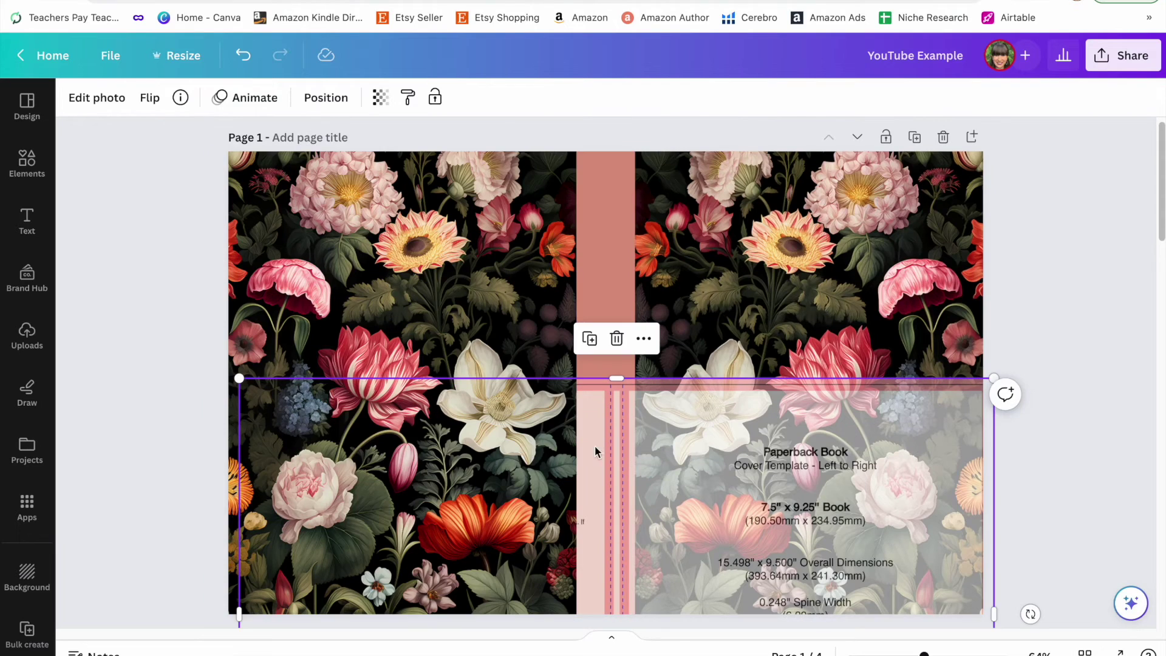
Bring the cover template in front of the flower images and position it at X 0 in, Y 3.71 in
left_click(353, 102)
left_click(137, 171)
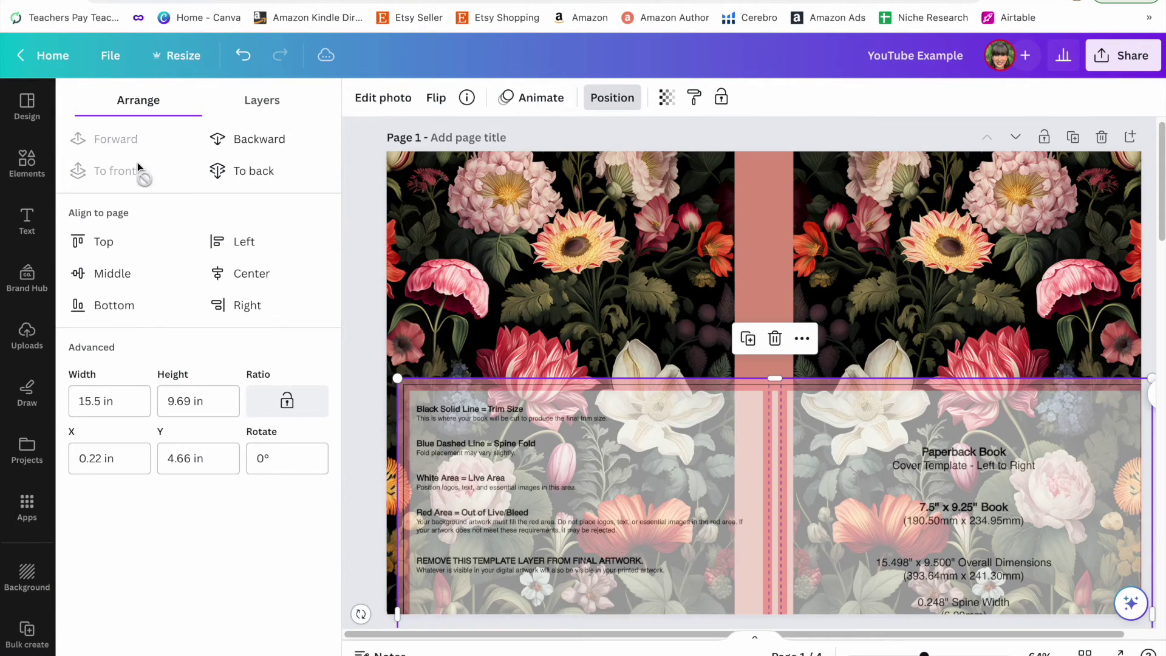
left_click_drag(799, 424, 789, 381)
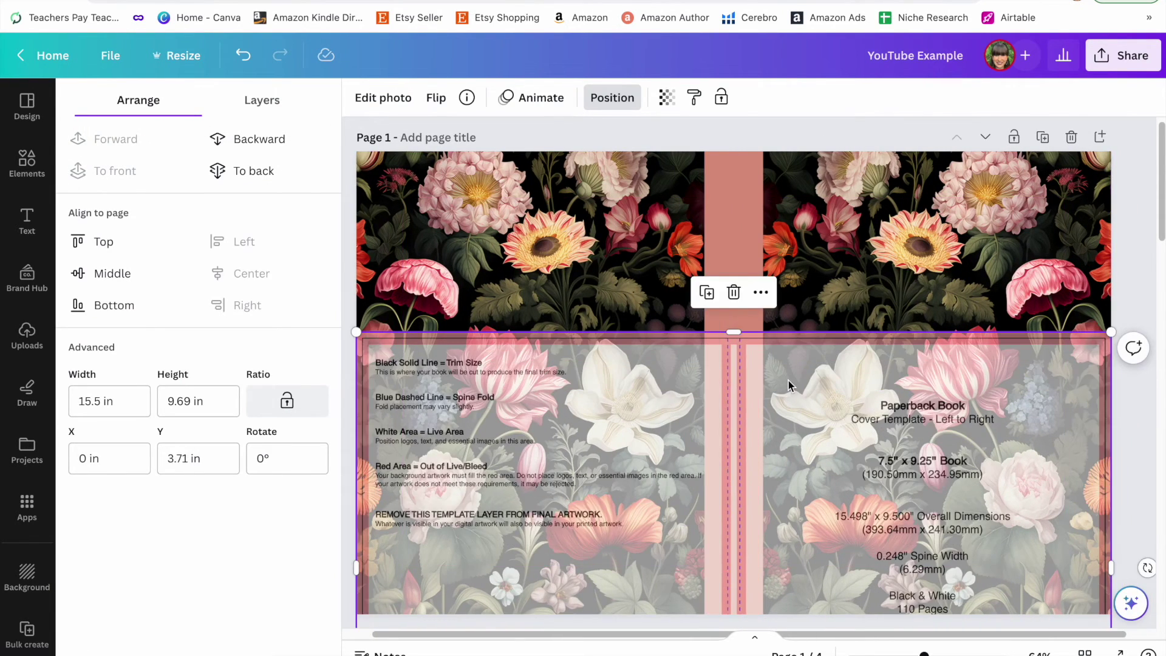
Fill the spine strip with olive #7F734A sampled from the flower artwork and delete the cover template overlay
left_click(735, 243)
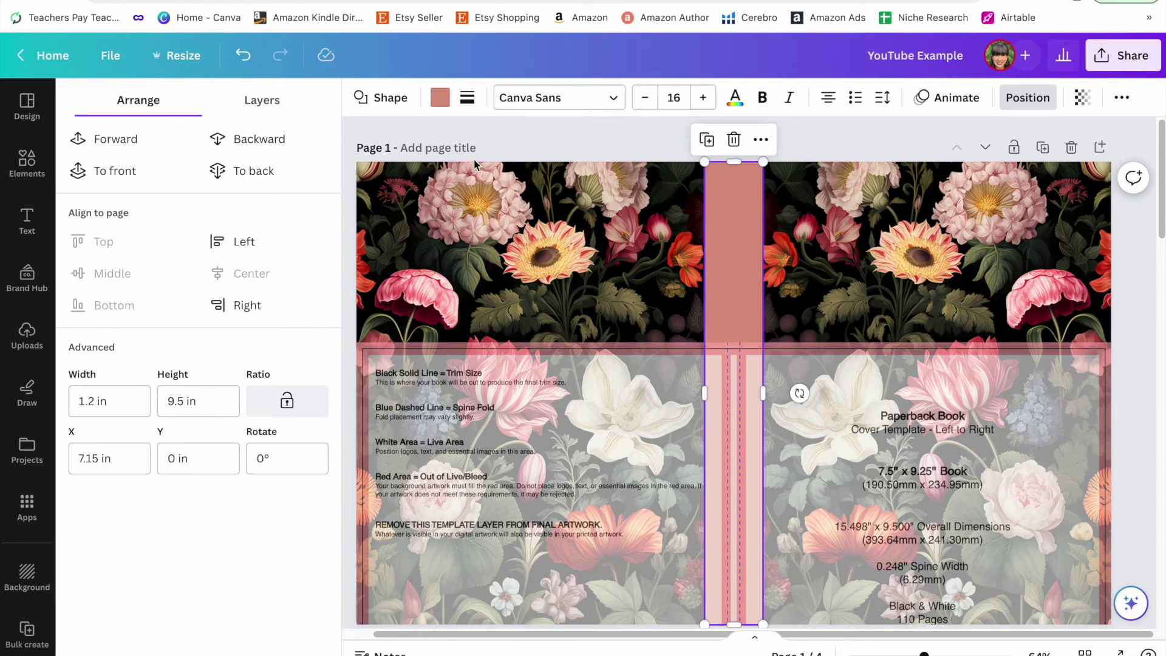
left_click(439, 98)
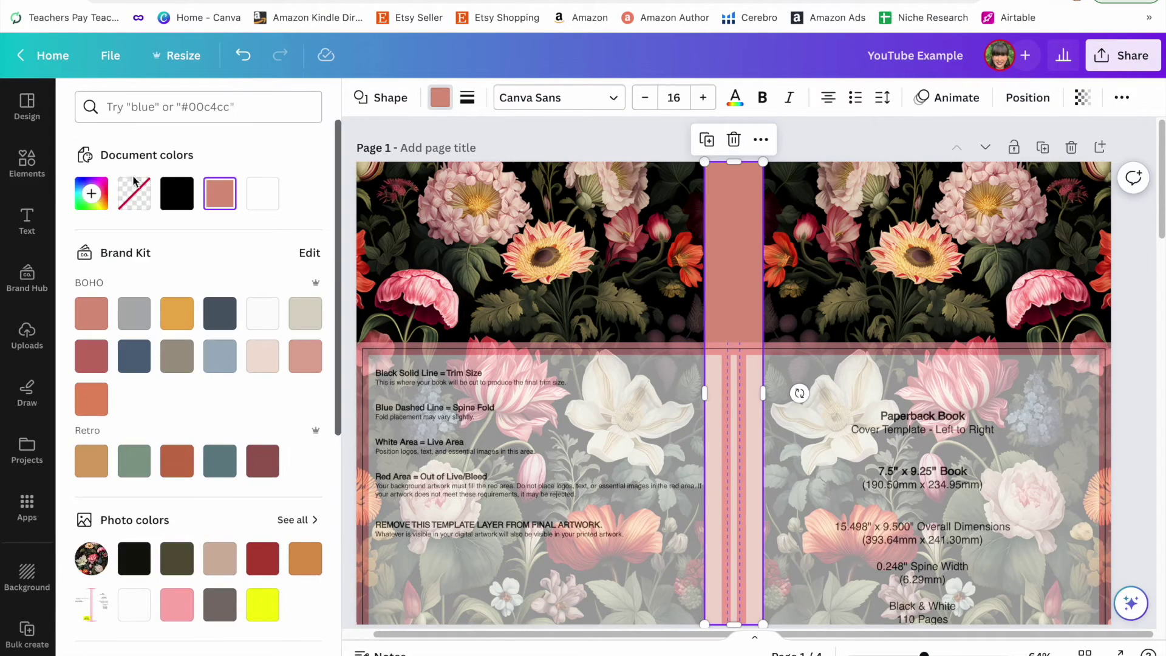
left_click(103, 202)
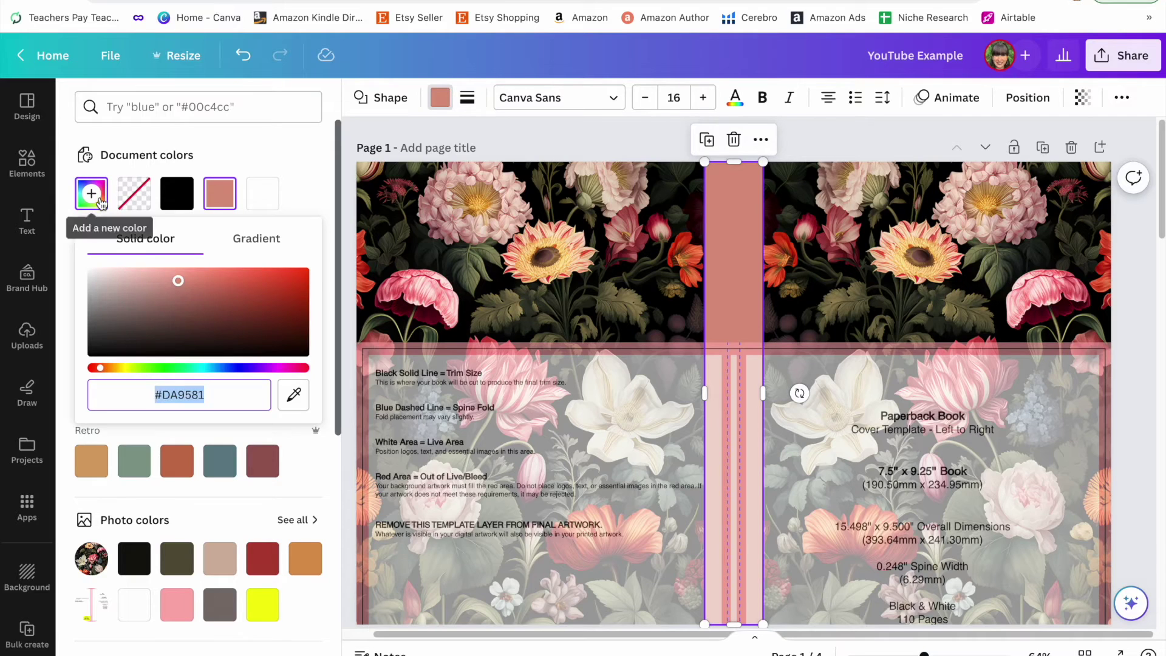
left_click(294, 395)
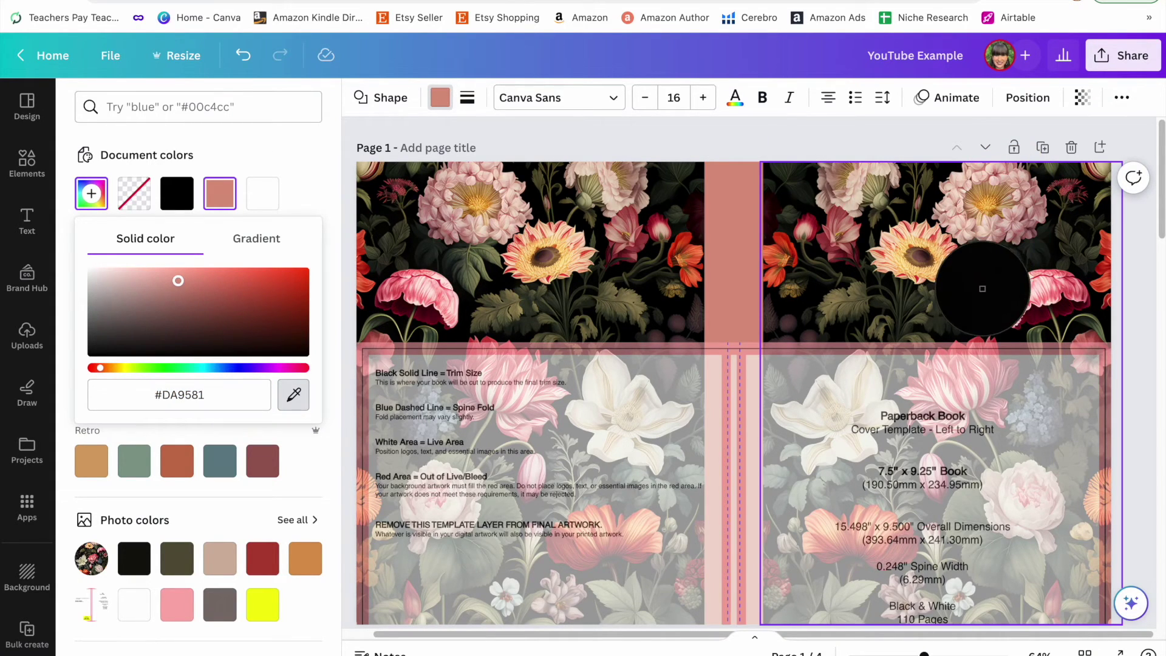
left_click(975, 294)
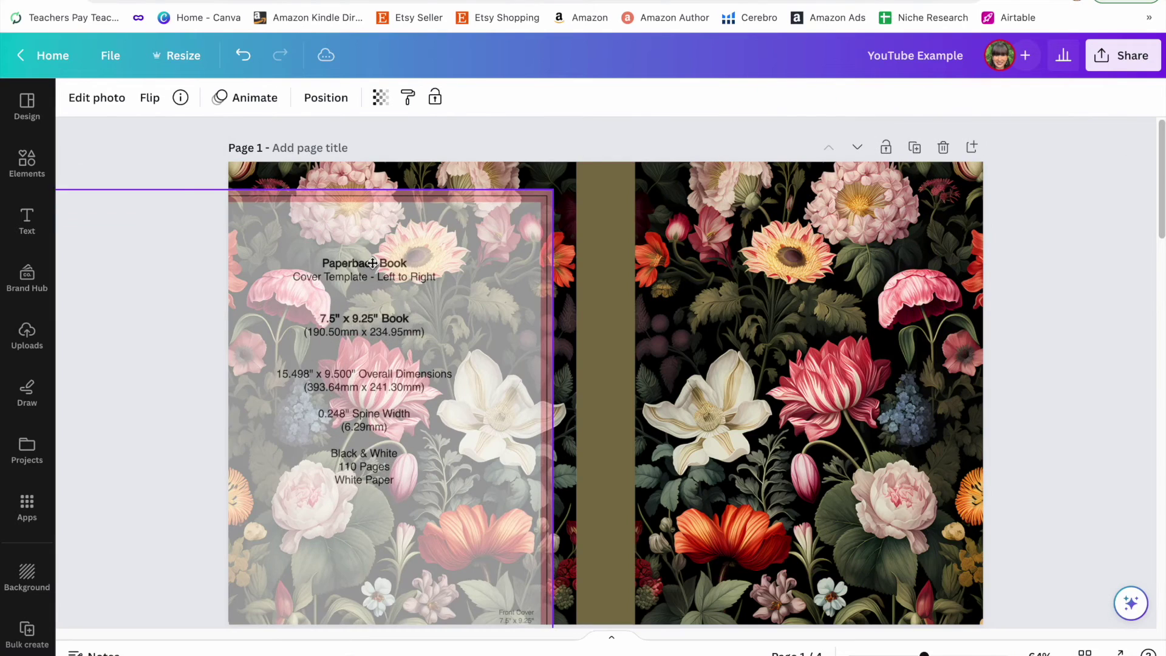
key("Delete")
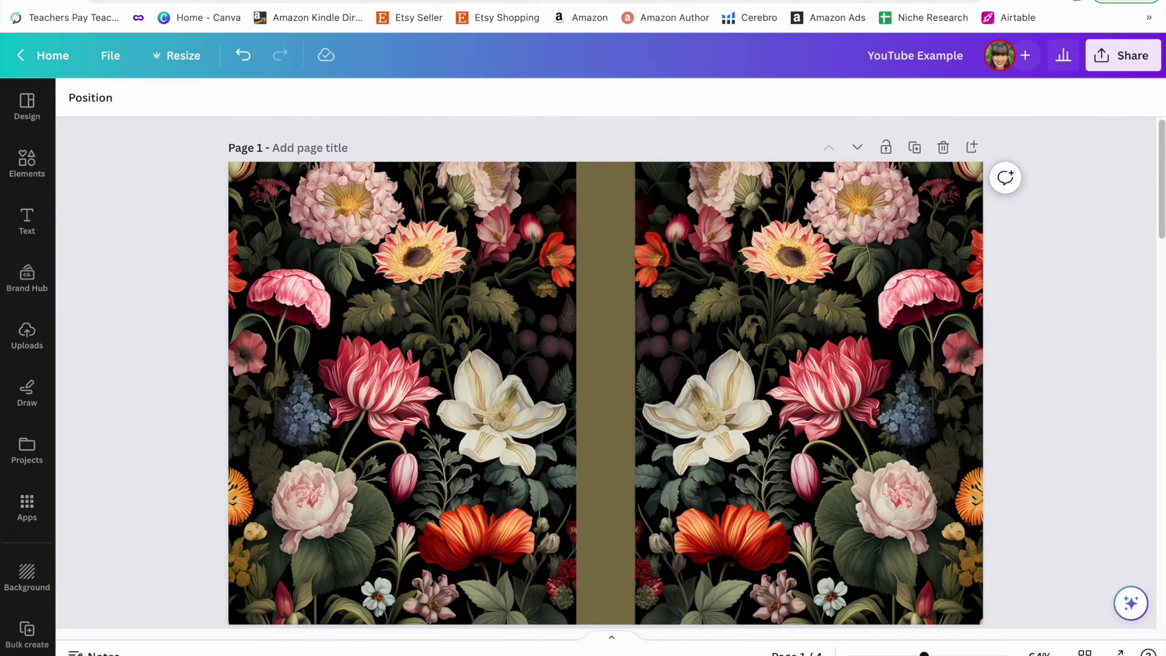
Add a "COMPOSITION NOTEBOOK" heading, reduce it to size 38.6 and move it over the back cover
left_click(27, 222)
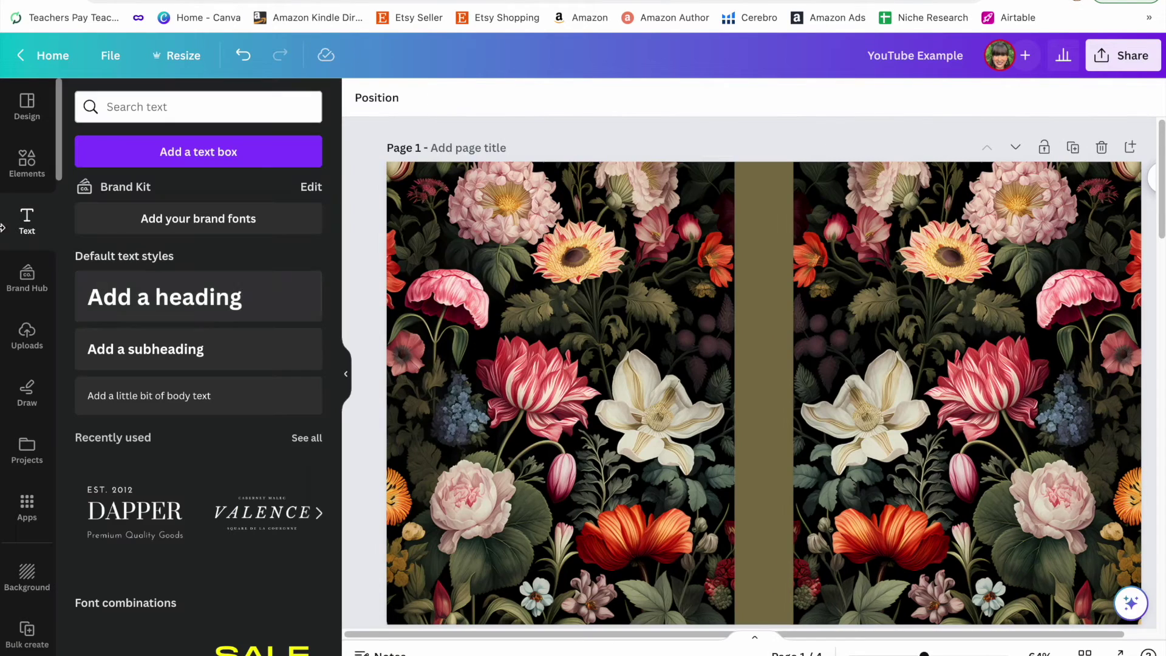
left_click(199, 297)
type("P")
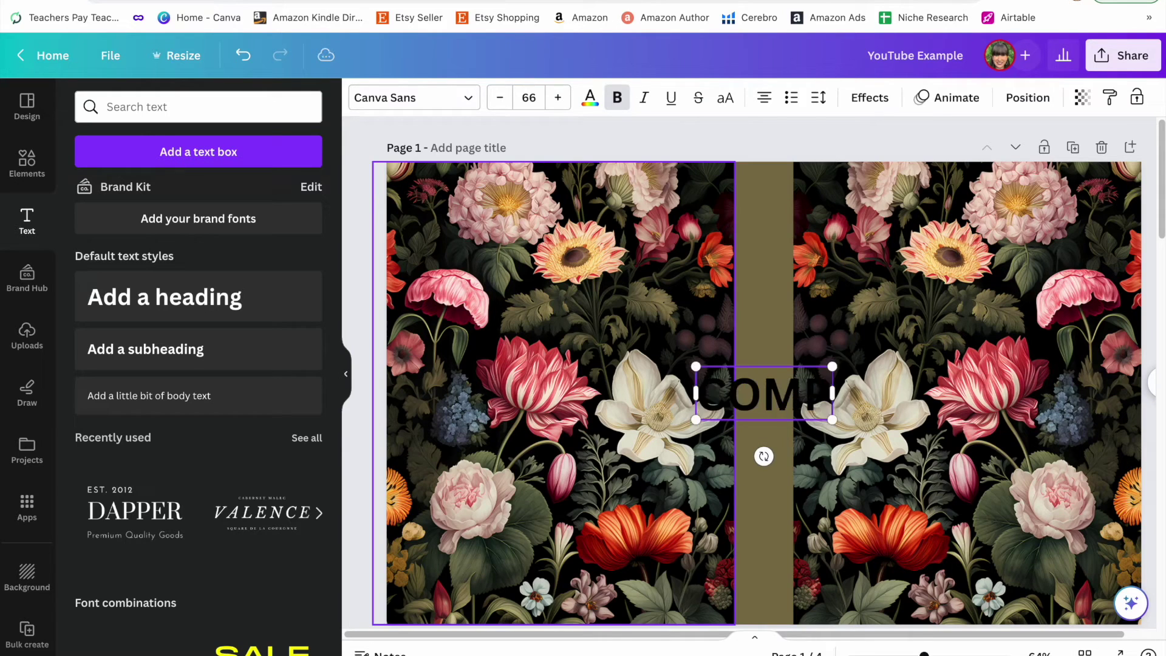
type("OSITION NOTEBOOK")
triple_click(700, 374)
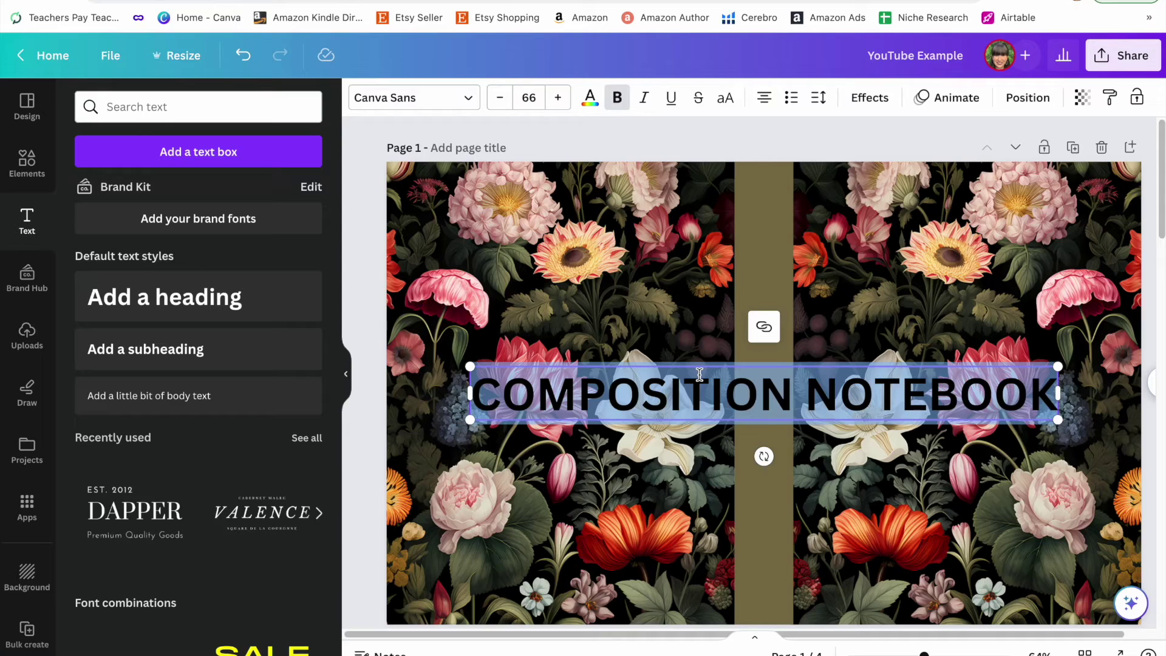
left_click(443, 98)
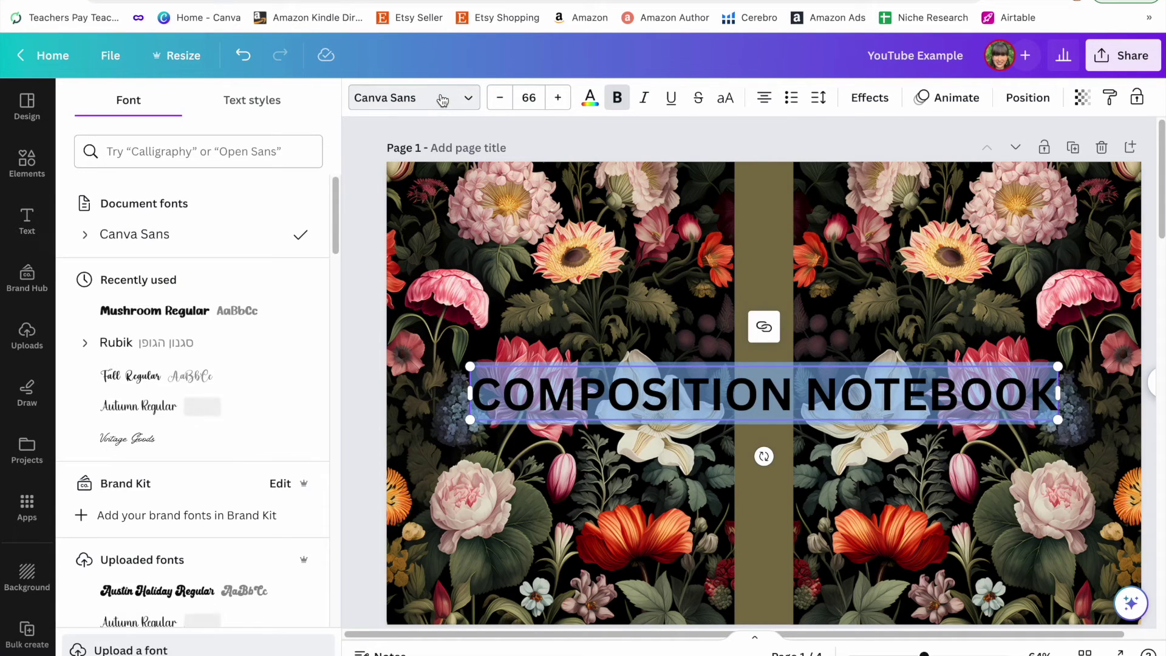
left_click(643, 98)
Duplicate the olive spine strip and reshape the copy into a label rectangle on the lower part of the front cover
left_click(772, 301)
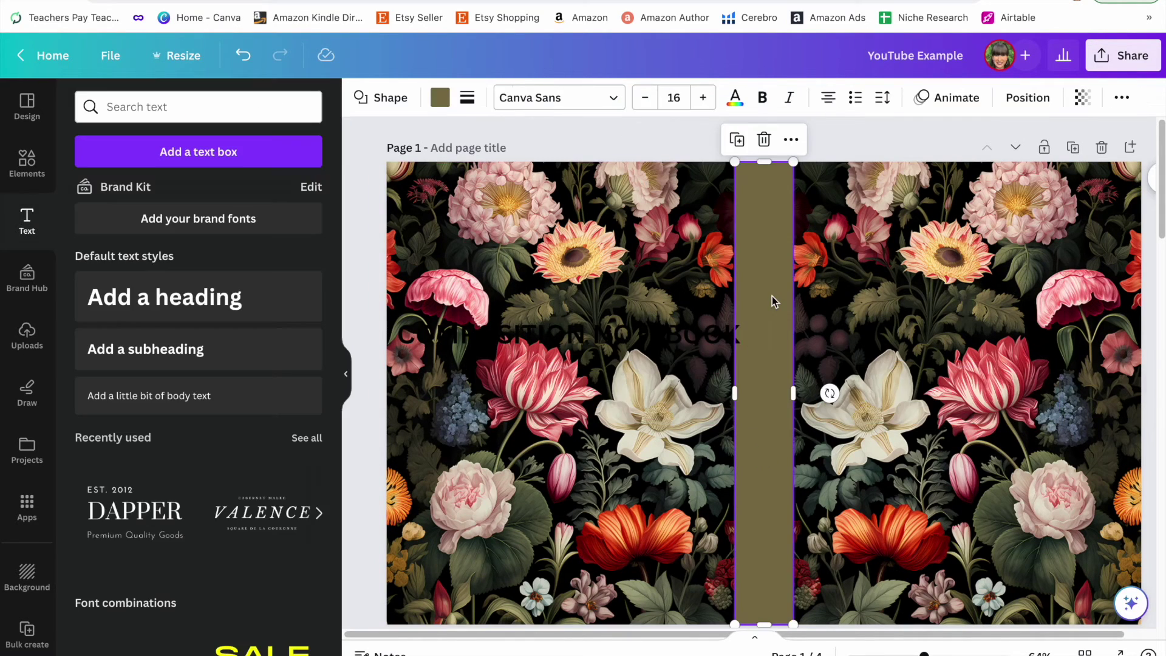
key("super+d")
left_click_drag(772, 298, 881, 293)
left_click_drag(881, 168, 1007, 487)
Fill the label rectangle with a pale beige sampled from the white flower in the artwork
left_click(440, 97)
left_click(107, 205)
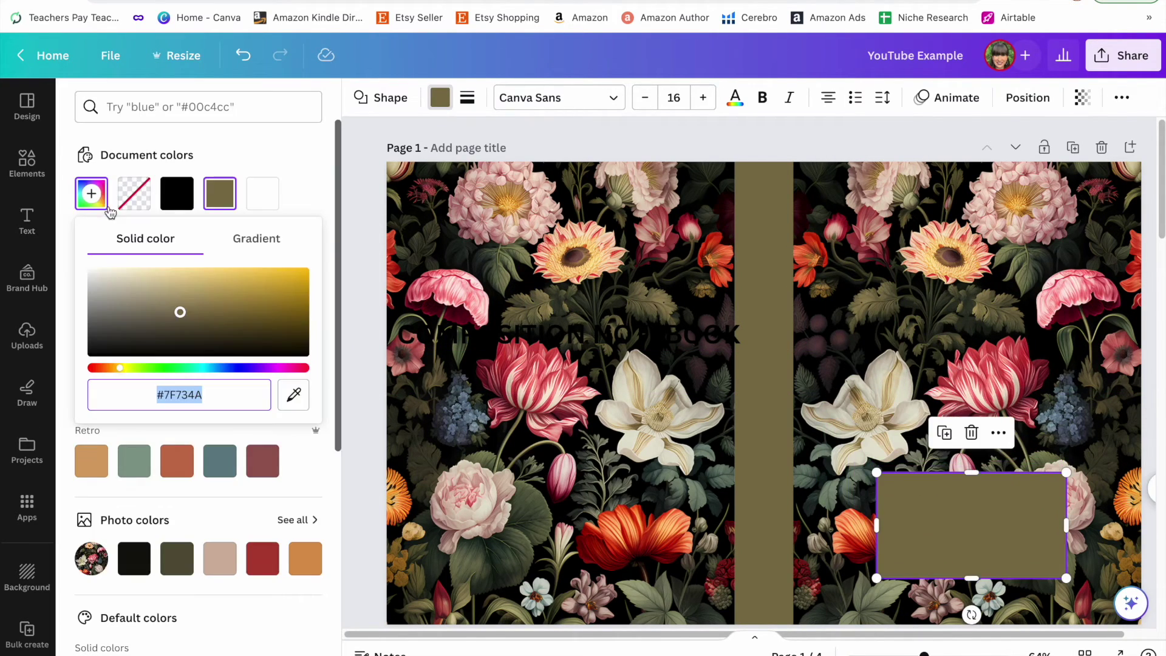
left_click(294, 395)
left_click(903, 383)
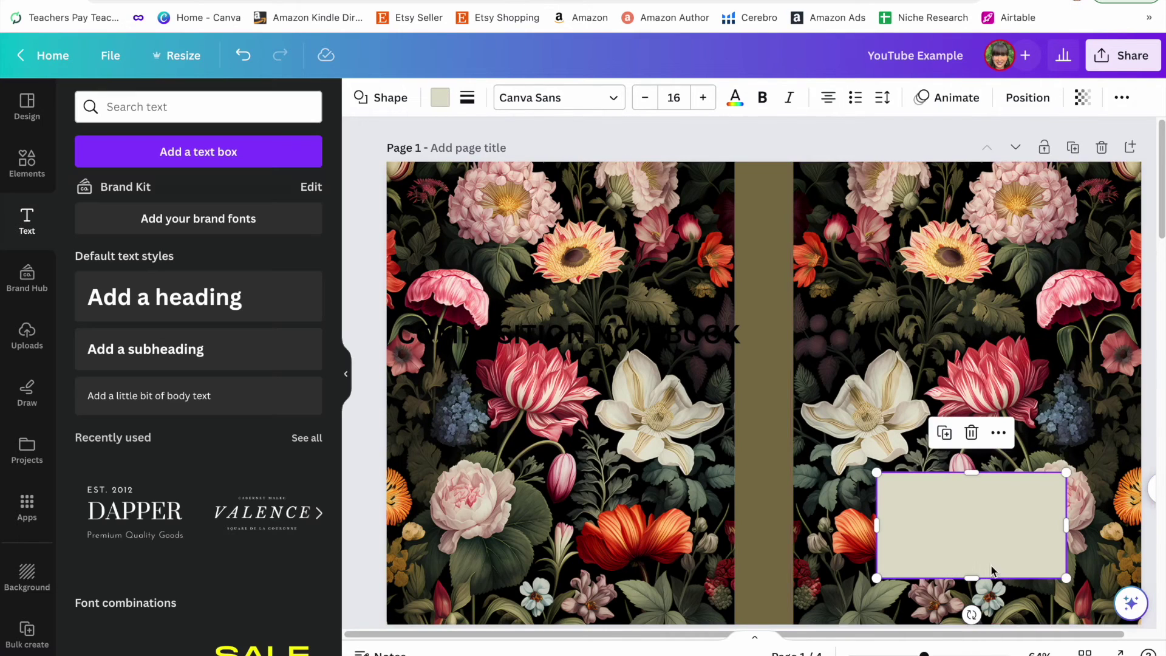
Move the beige label to the upper front cover, then place the "COMPOSITION NOTEBOOK" heading over it and bring it forward
scroll(952, 486, "down", 1)
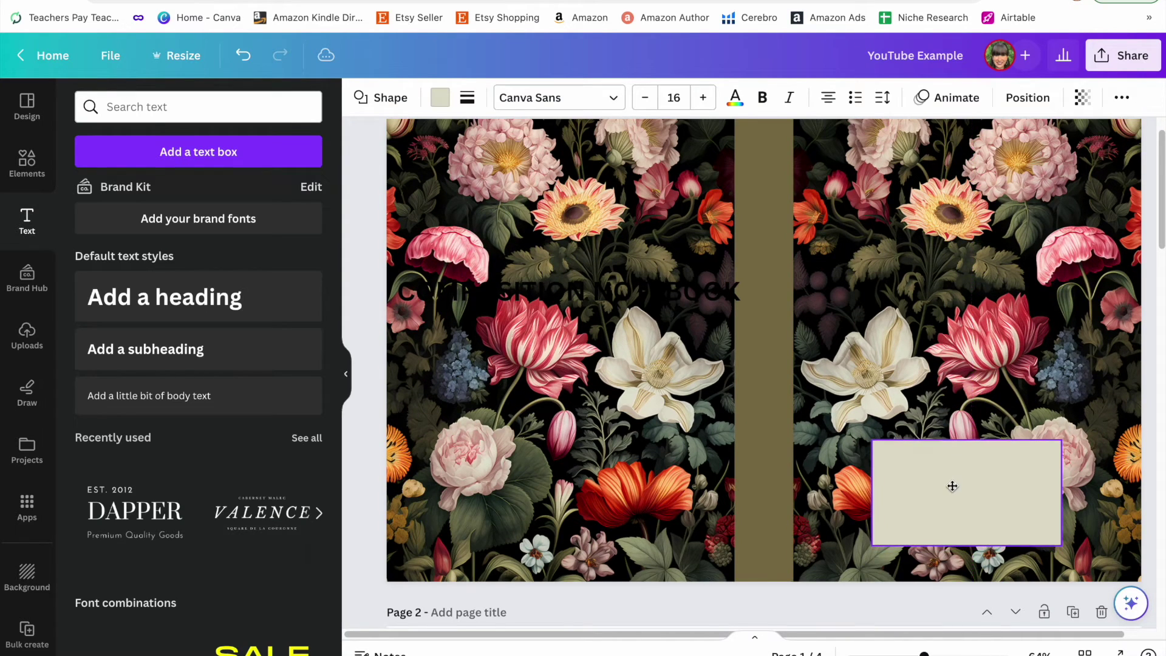
scroll(952, 486, "up", 1)
left_click_drag(940, 544, 937, 272)
left_click_drag(936, 272, 943, 271)
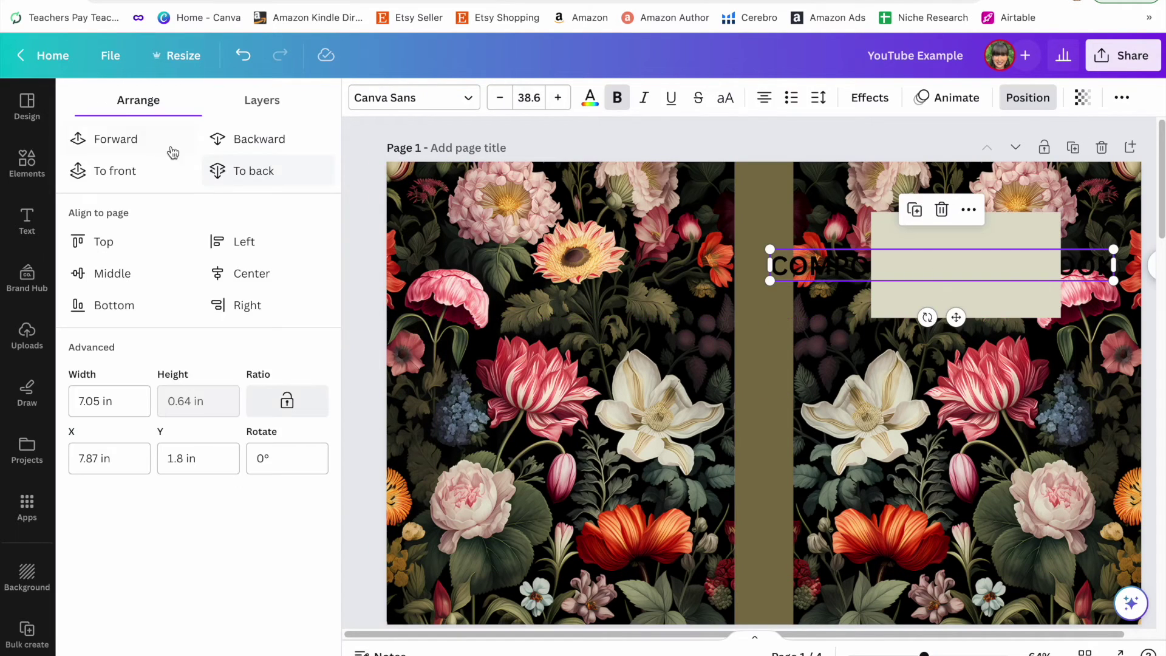
left_click(149, 148)
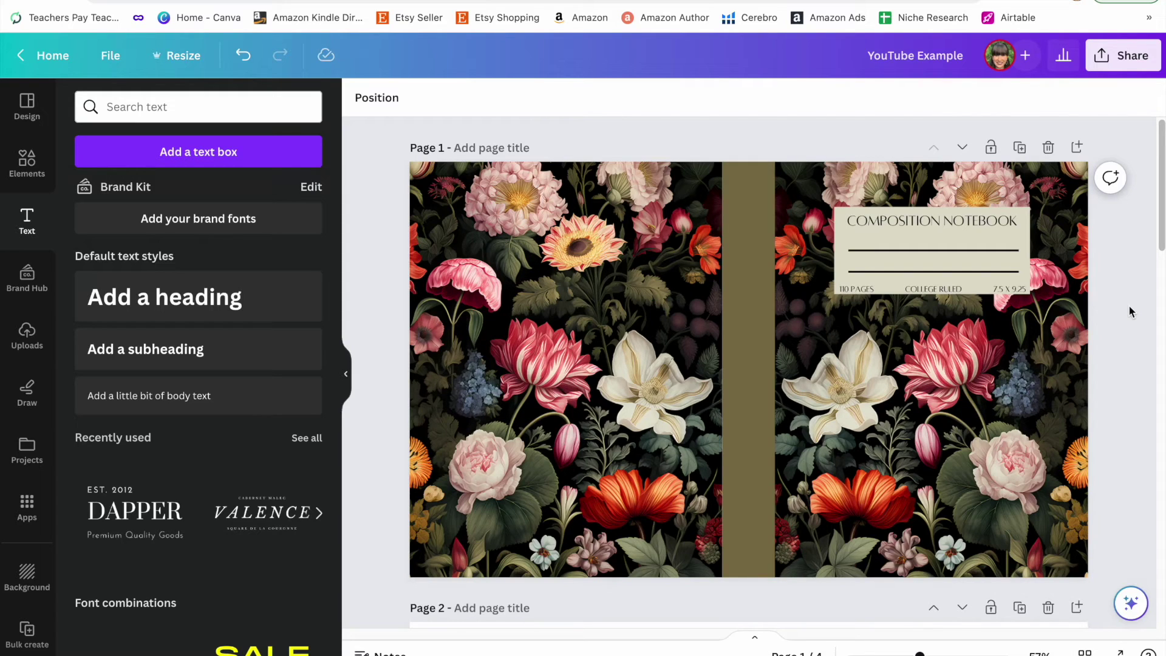
Check the label title's font and size, the upper writing line's weight, and the font settings of "110 PAGES"
left_click(940, 225)
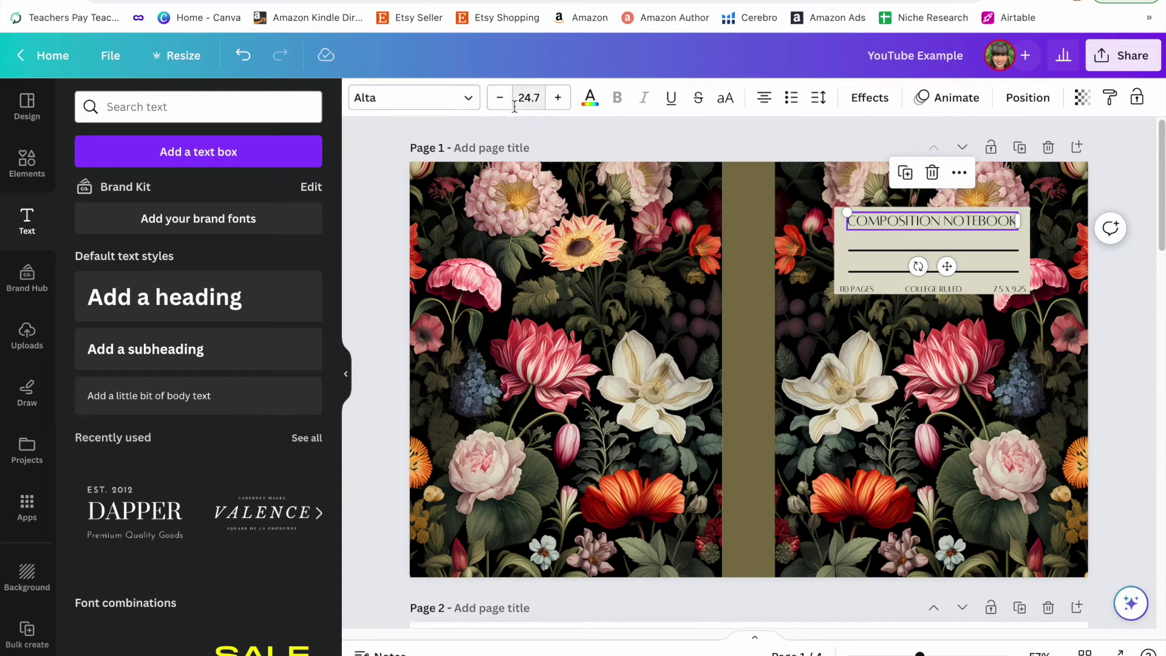
left_click(865, 250)
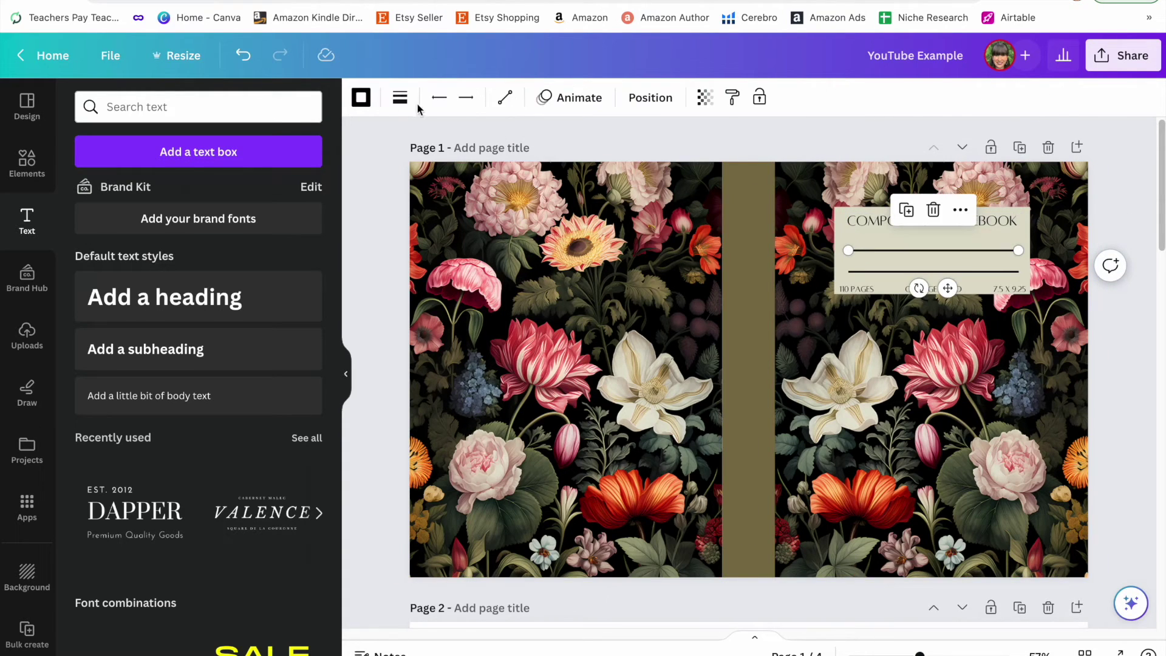
left_click(399, 99)
left_click(742, 136)
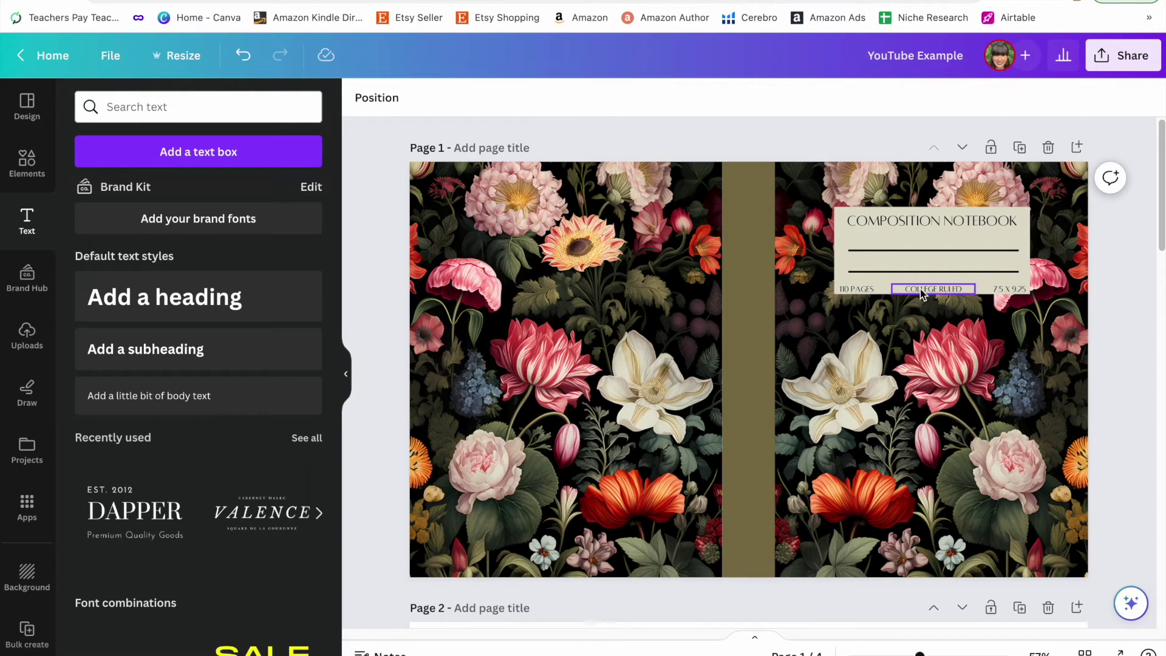
left_click(857, 289)
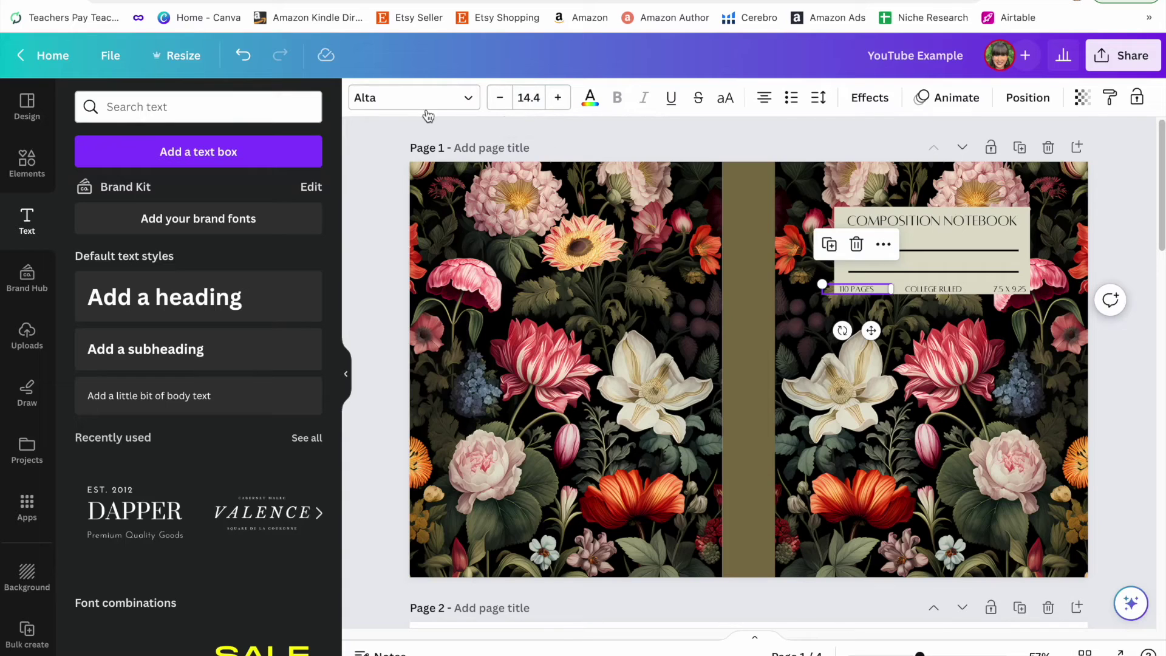
Give the beige label rectangle a solid border of weight 5 and nudge it slightly down around the label text
key("Escape")
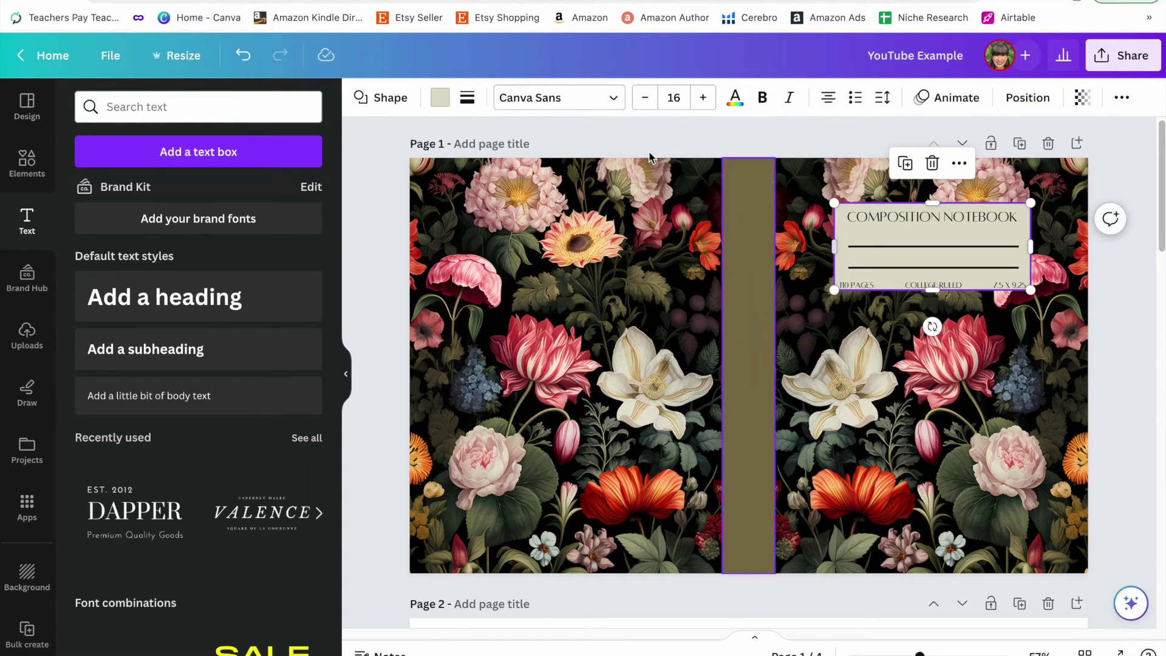
left_click(471, 110)
left_click_drag(467, 199, 476, 200)
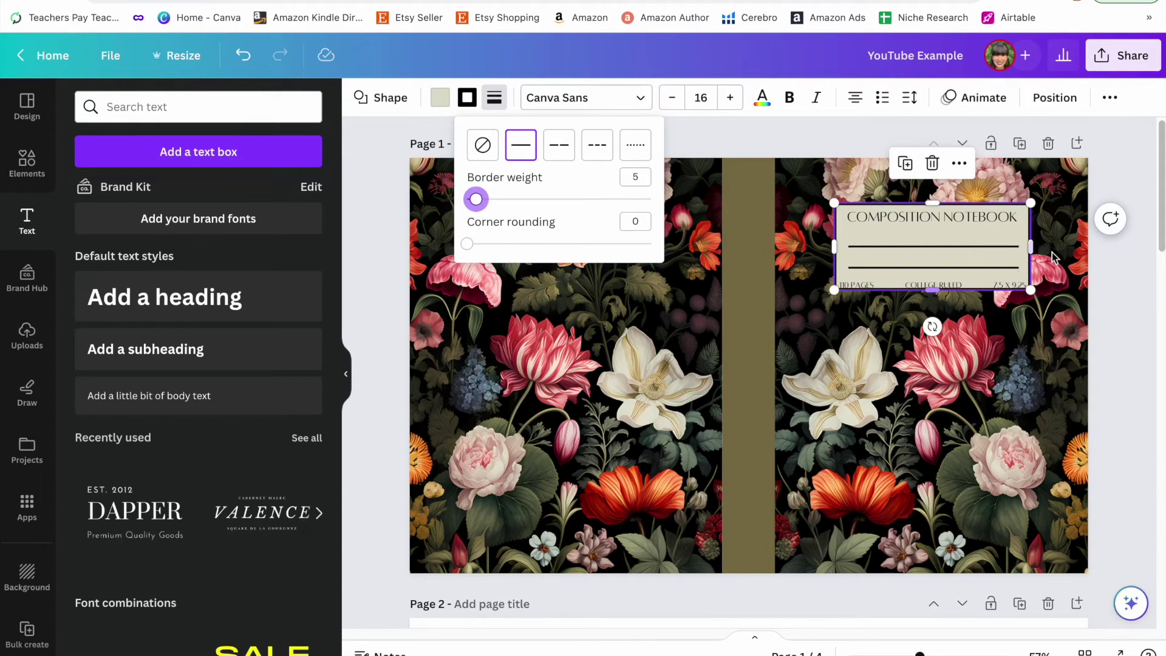
key("Escape")
scroll(1123, 294, "up", 5)
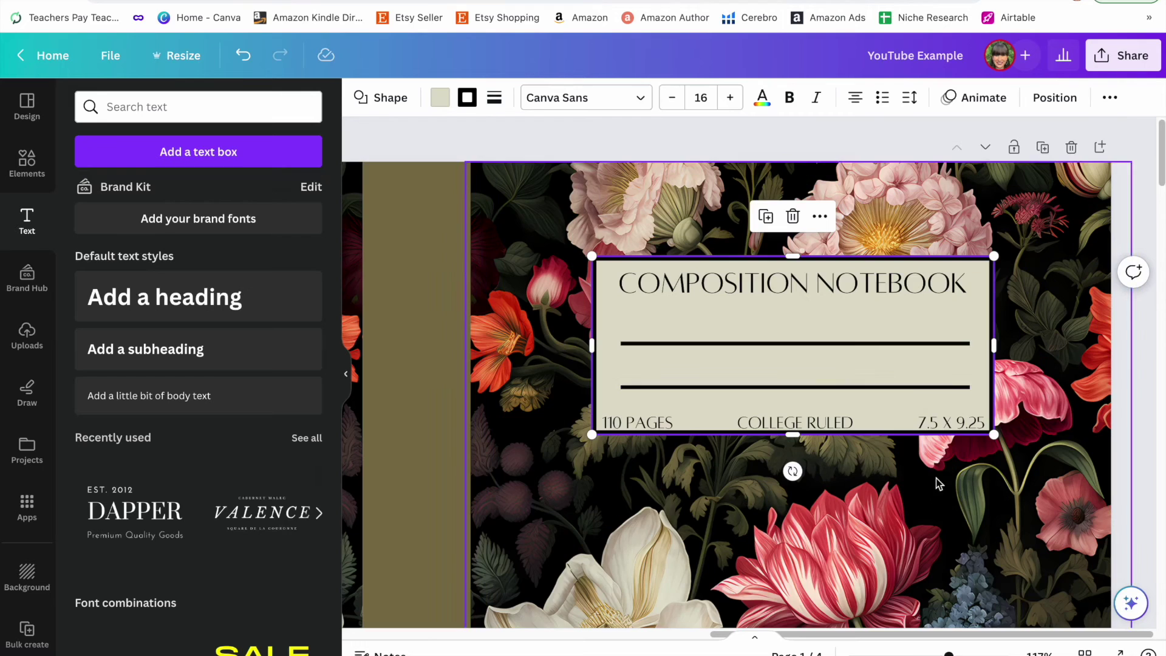
key("Escape")
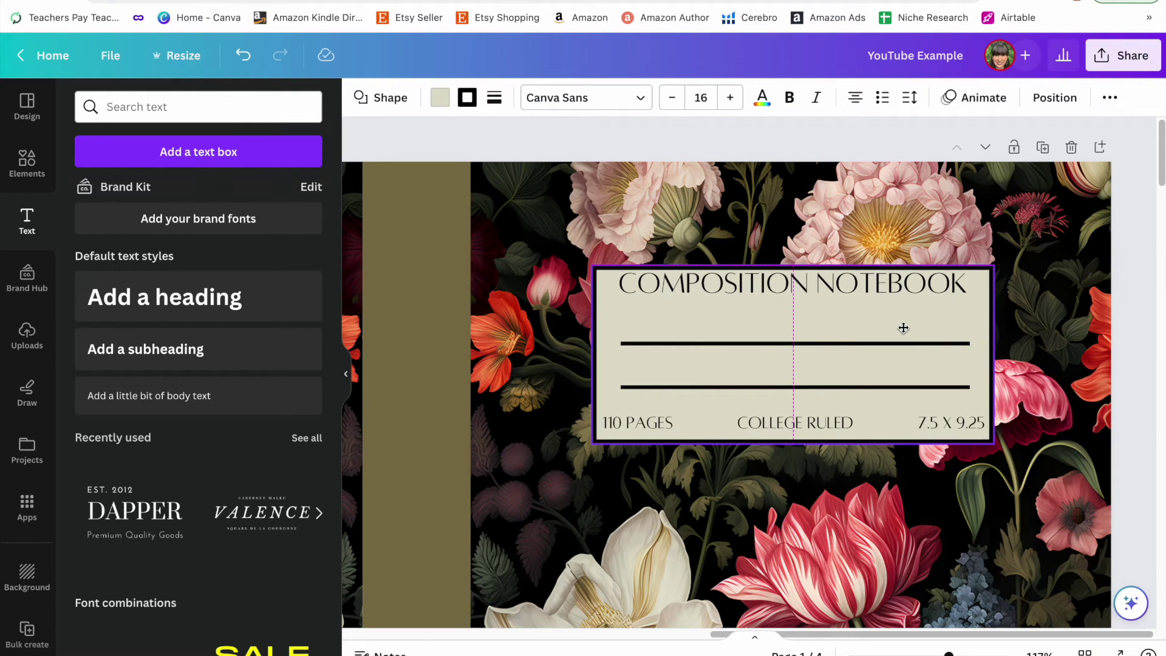
scroll(1132, 407, "down", 3)
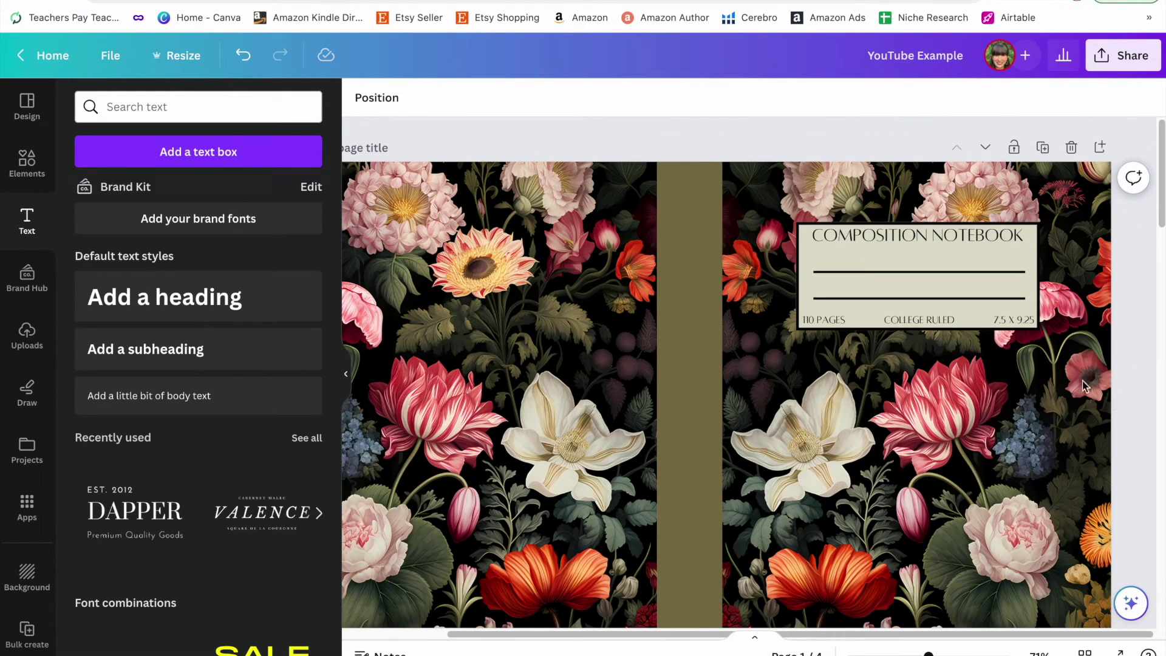
Lock the floral image on the front cover and group the label rectangle with its title, writing lines and captions
right_click(1049, 382)
mouse_move(908, 552)
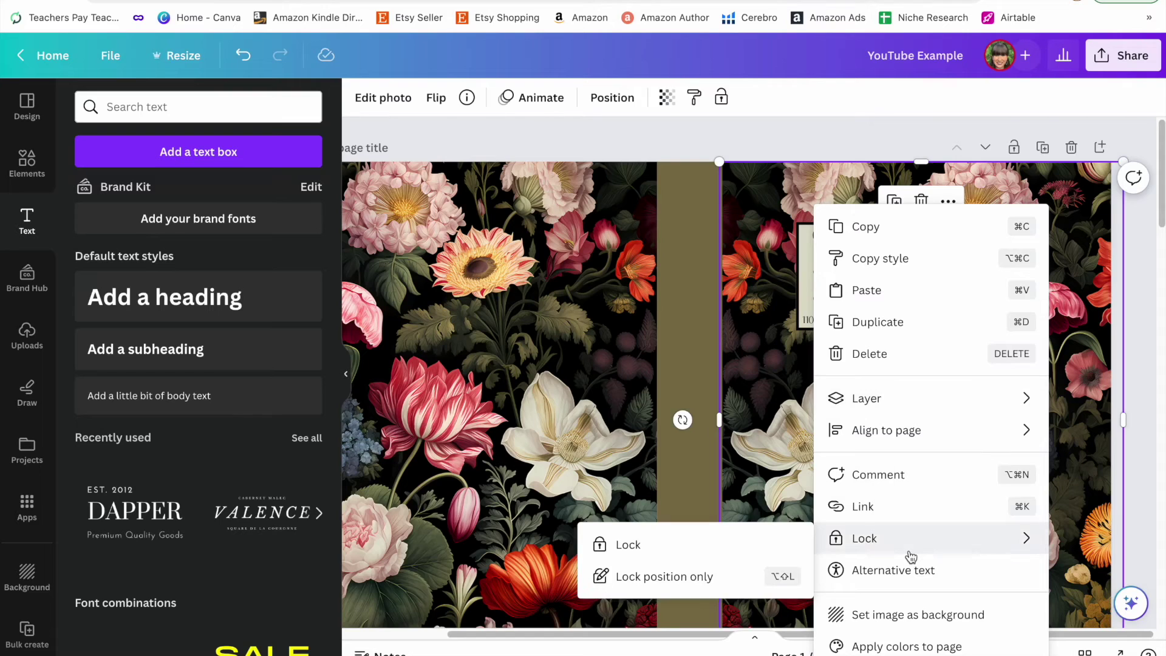
left_click(757, 551)
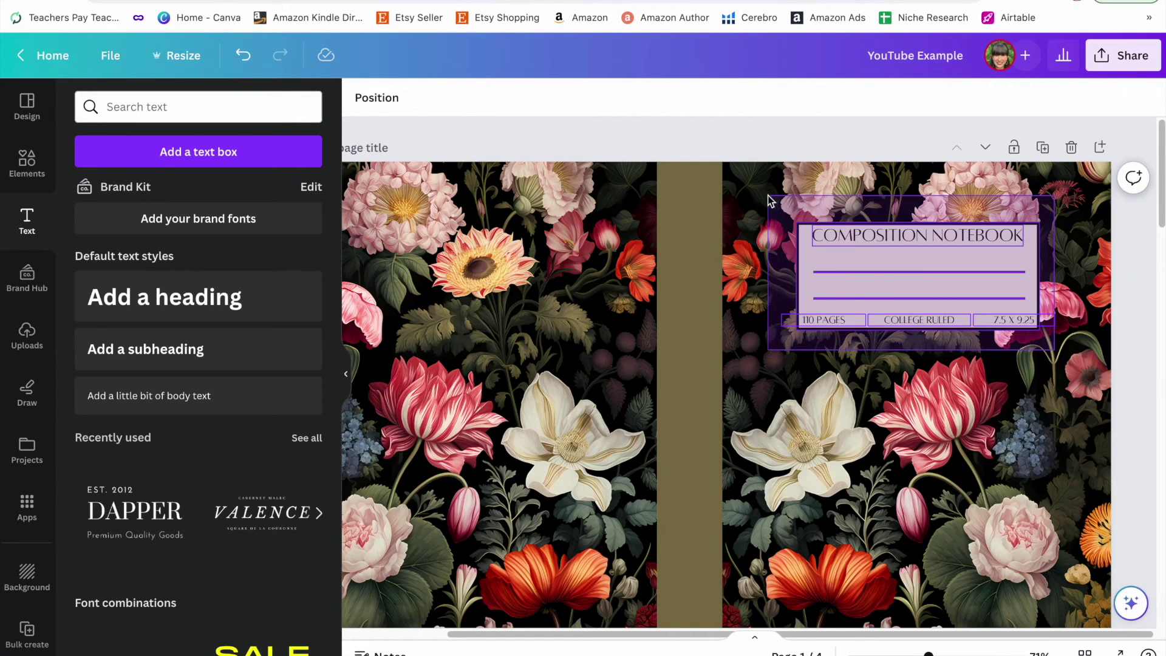
left_click(911, 261)
left_click(870, 250)
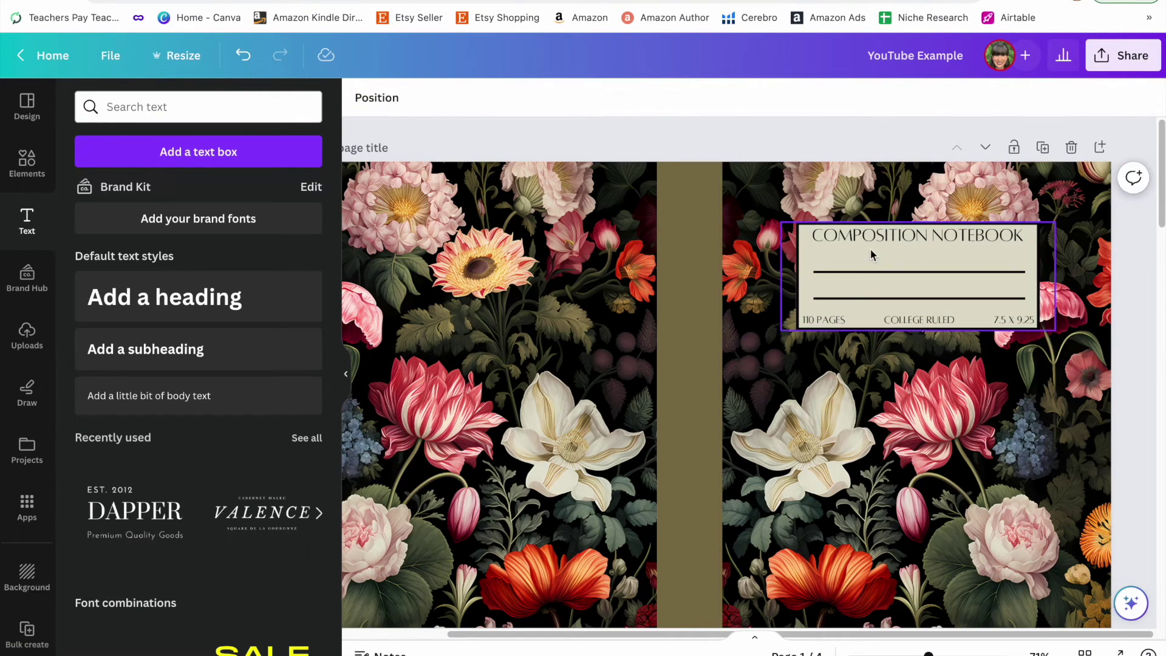
key("ctrl+minus")
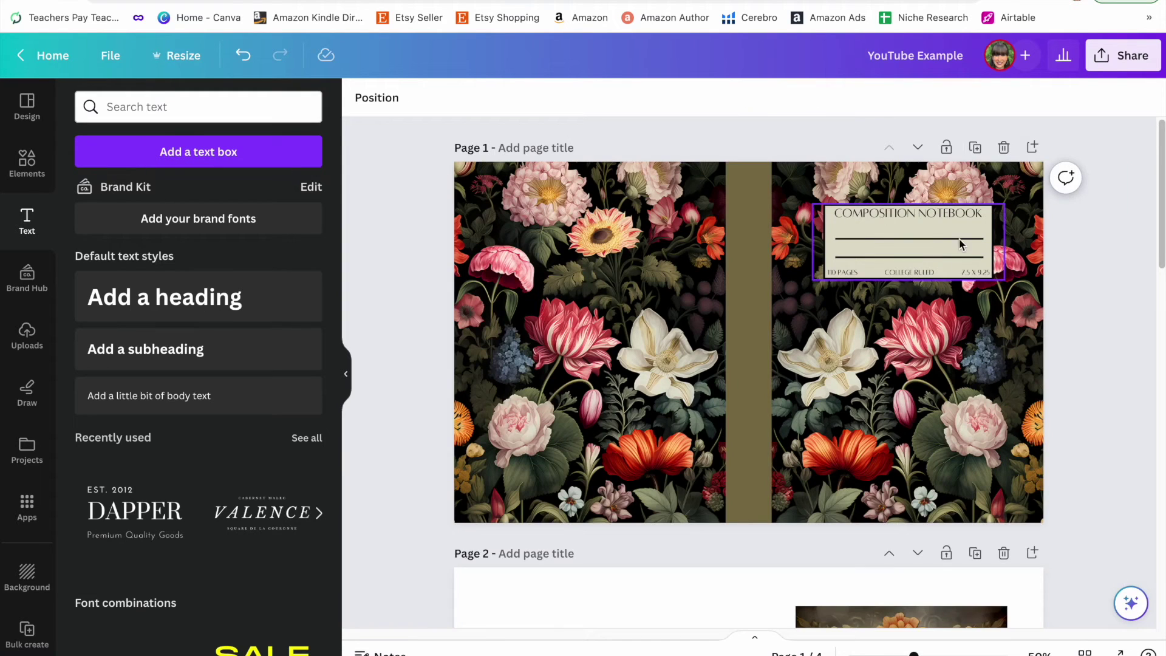
Align the bee image to the upper-right corner of page 2 and enlarge it to the full height of the front cover
scroll(927, 522, "down", 5)
left_click_drag(928, 522, 966, 466)
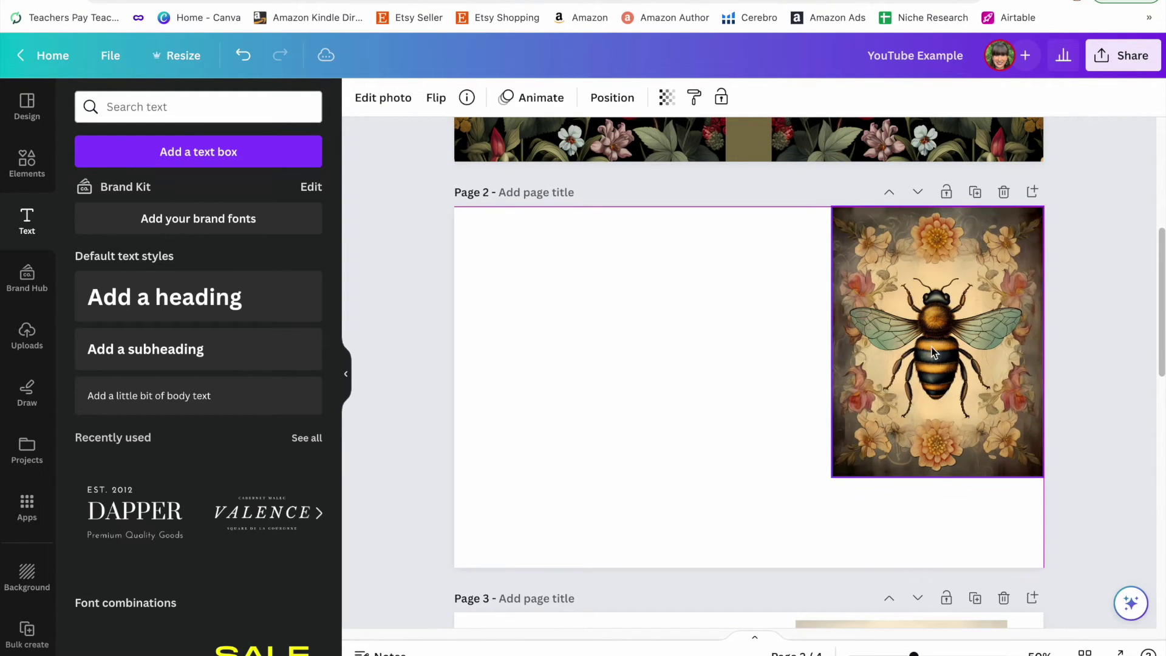
left_click_drag(833, 476, 794, 596)
left_click_drag(840, 413, 843, 411)
scroll(828, 351, "up", 1)
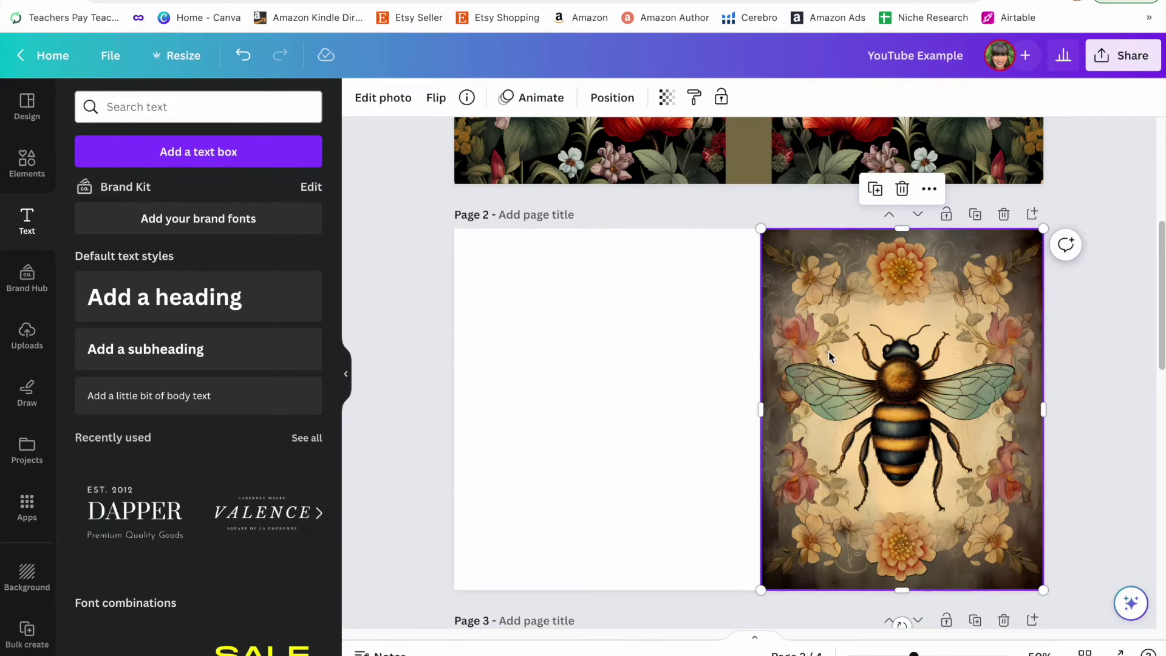
Paste the label group low on page 2's front cover and add a copy of page 1's olive spine strip
key("ctrl+v")
left_click_drag(946, 305, 941, 530)
scroll(741, 360, "up", 4)
left_click(742, 359)
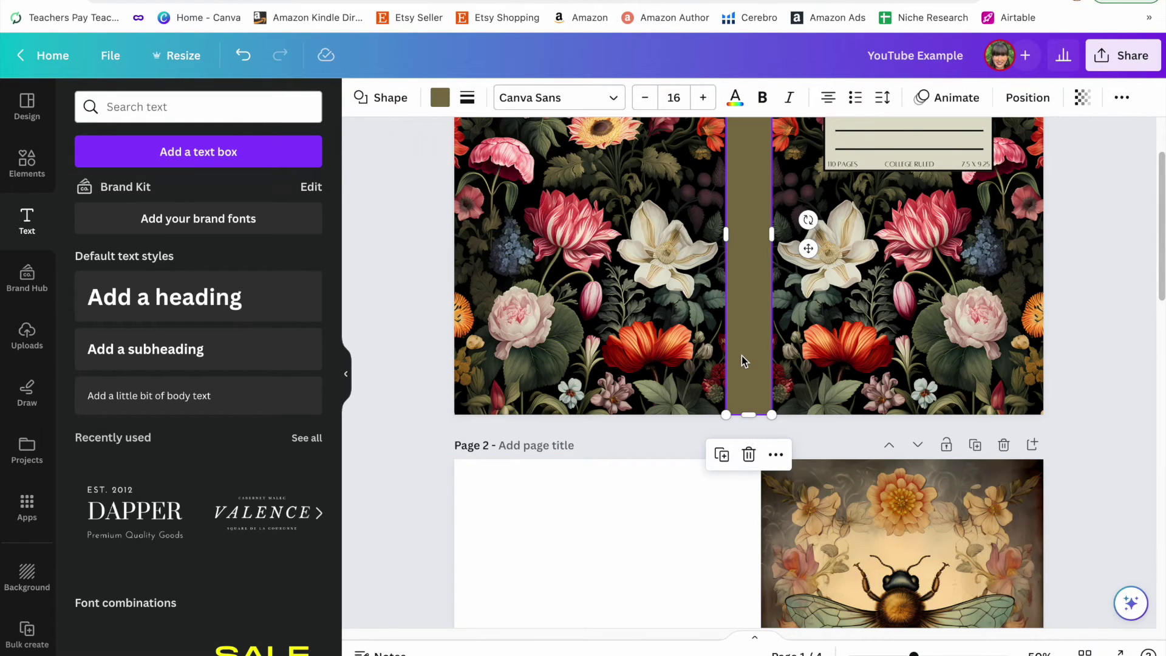
key("ctrl+c")
scroll(741, 356, "up", 2)
scroll(742, 358, "down", 5)
left_click(738, 405)
key("ctrl+v")
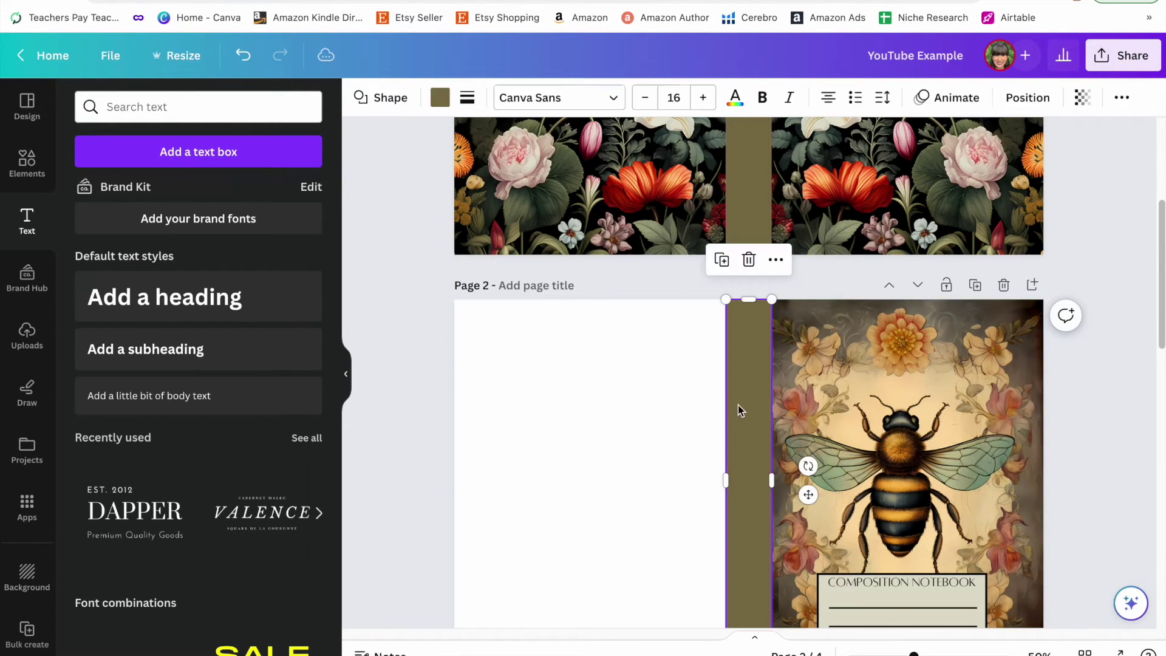
Fill page 2's spine strip with a sage green sampled from the bee image
left_click(440, 97)
left_click(102, 202)
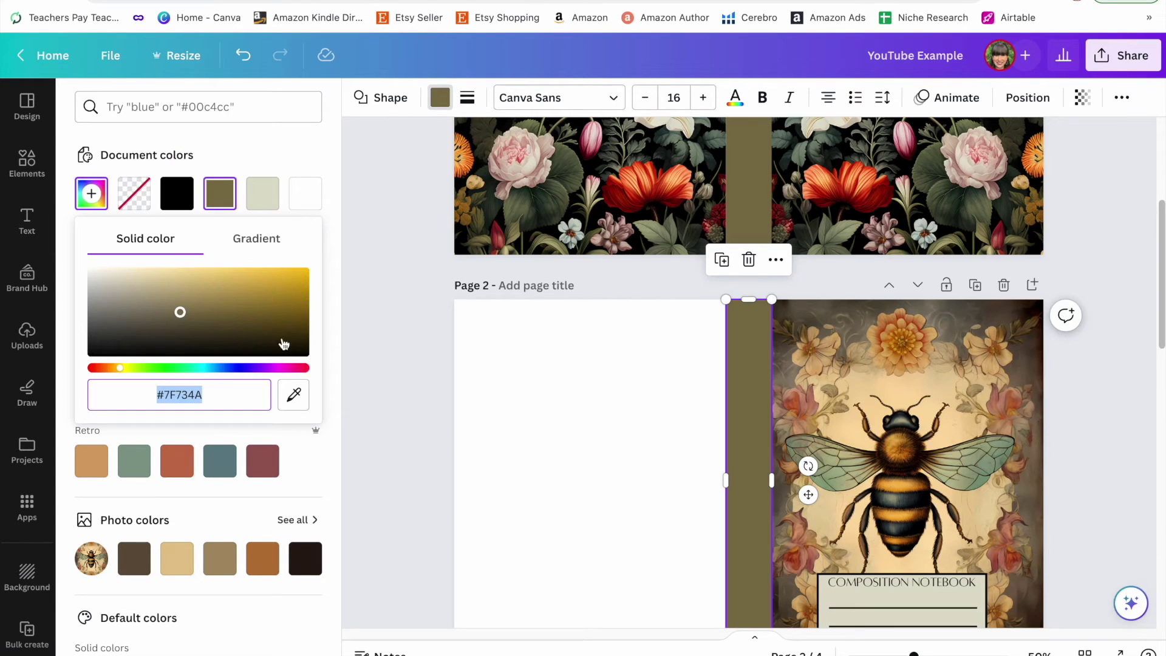
left_click(294, 395)
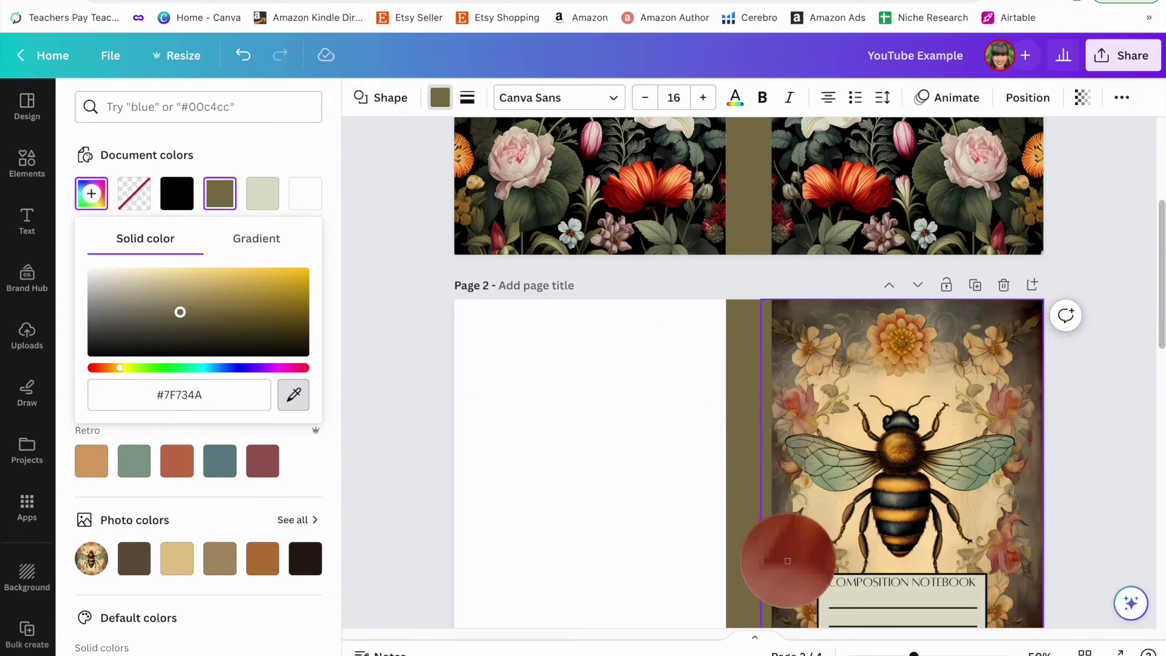
left_click(972, 449)
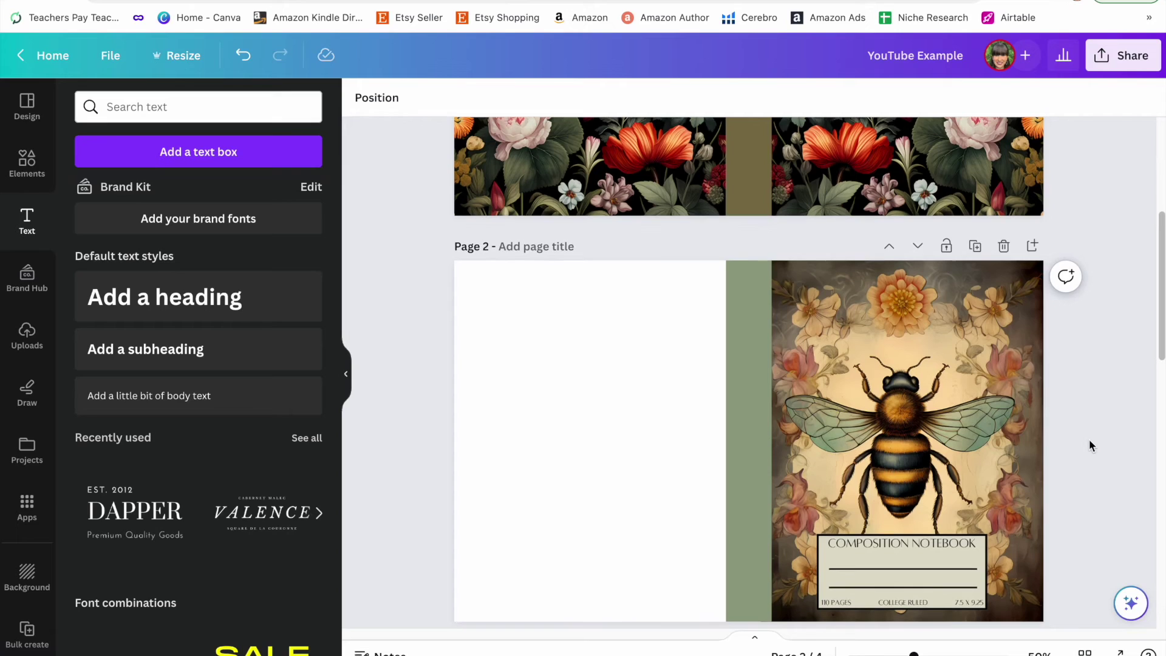
Enlarge the bee image slightly and place a copy of it on page 2's back cover, layered behind the spine strip
scroll(911, 534, "down", 1)
left_click(1093, 401)
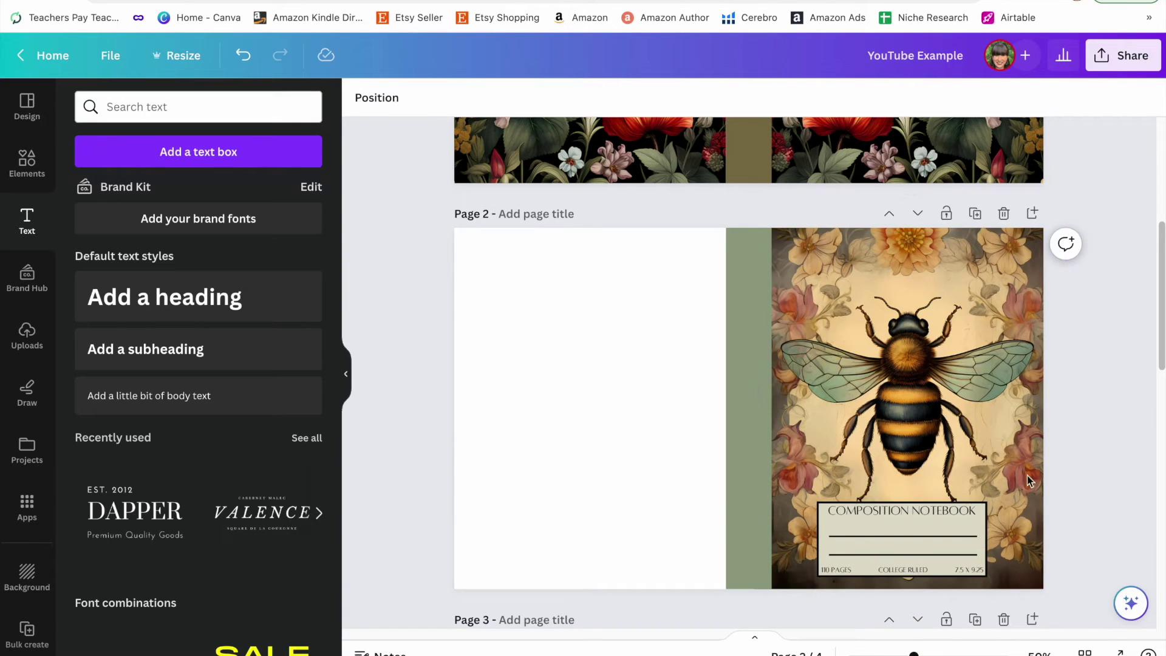
left_click_drag(837, 345, 507, 346)
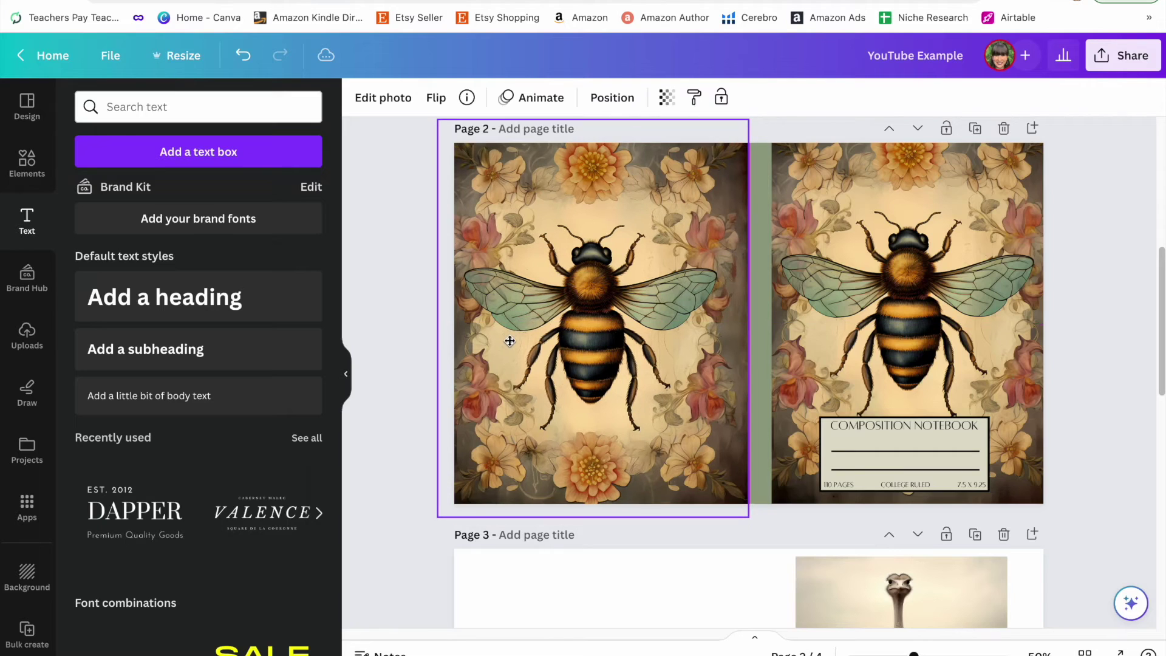
left_click(613, 98)
left_click(308, 182)
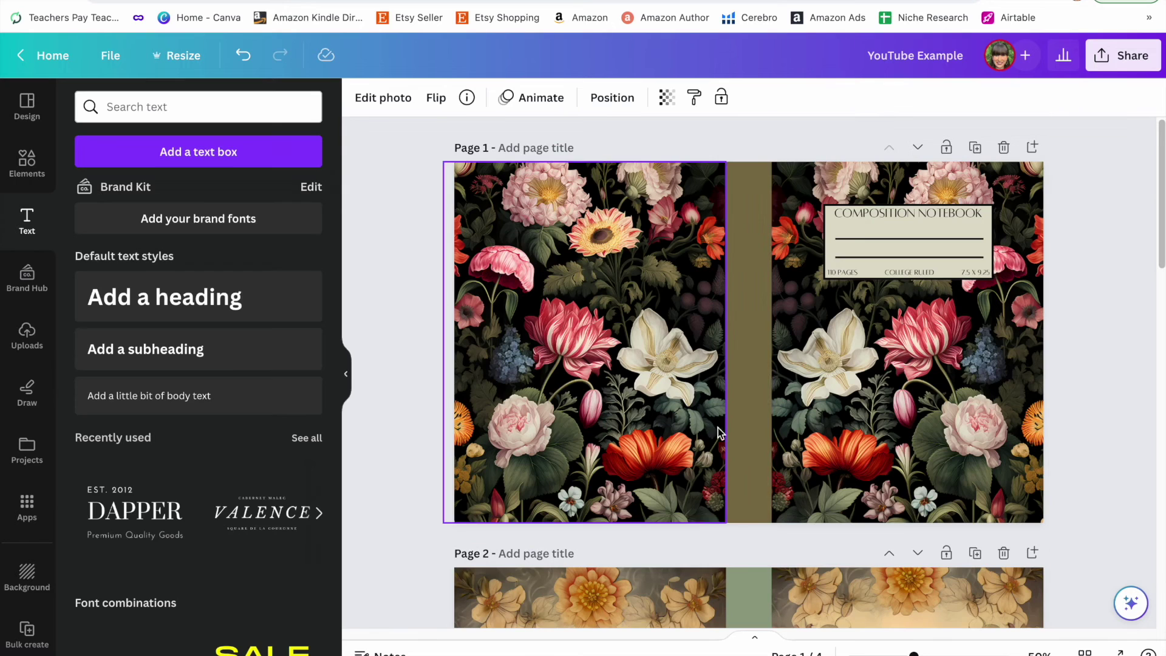
Overlay the paperback cover template on page 1, stretch it to the full page width and set its transparency to 53
key("ctrl+z")
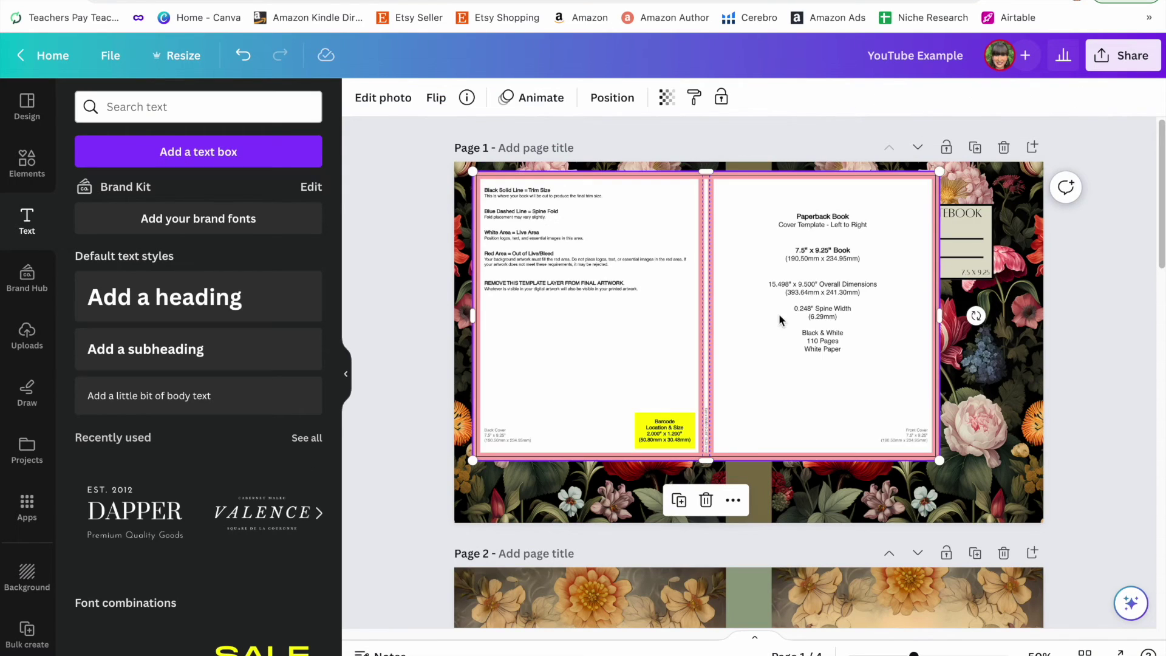
left_click_drag(782, 322, 766, 316)
left_click_drag(922, 460, 1063, 515)
left_click(667, 98)
left_click_drag(662, 166, 596, 167)
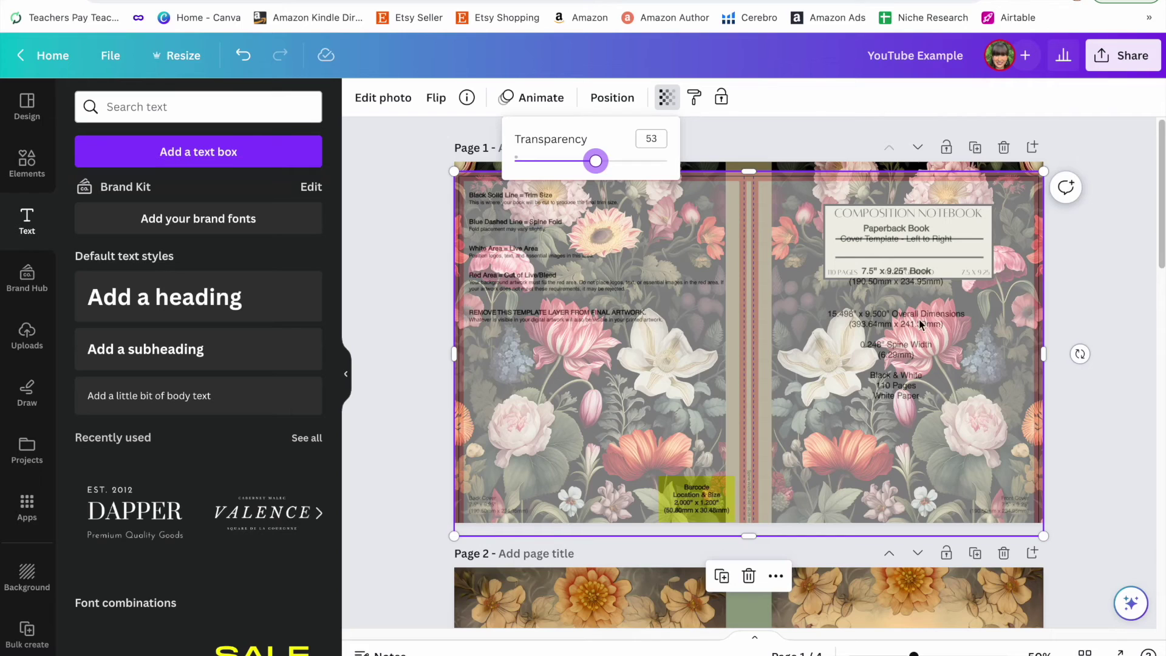
Transfer the semi-transparent cover template from page 1 to page 2 and shift it over the bee cover to check placement
key("ctrl+x")
scroll(923, 328, "down", 6)
left_click(734, 343)
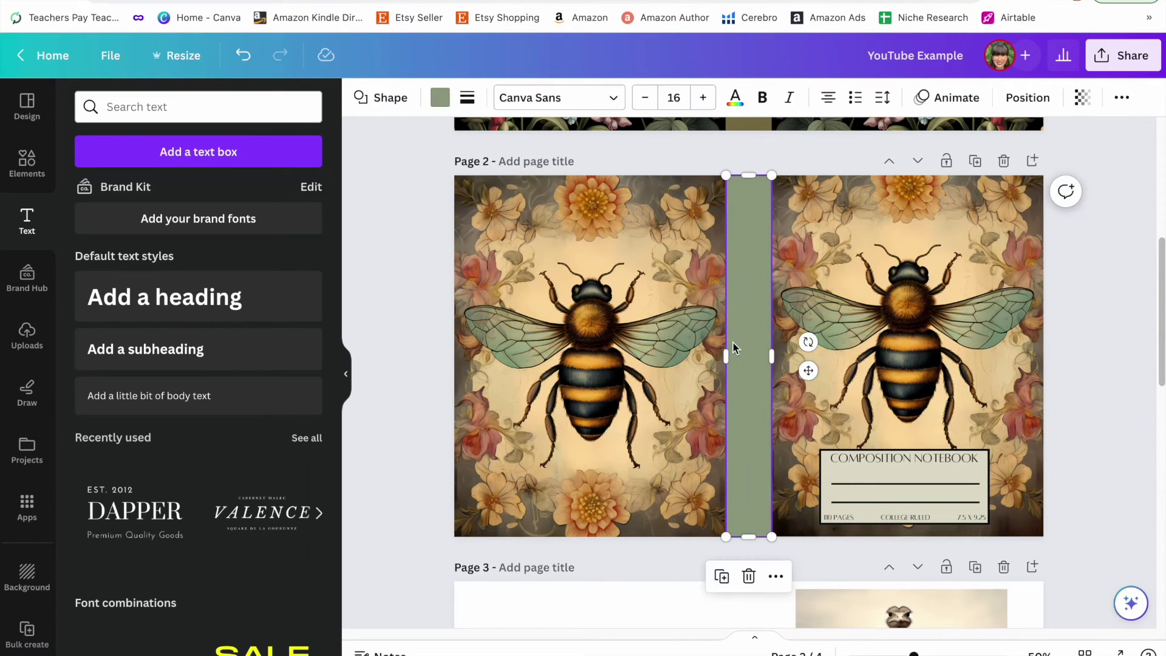
key("ctrl+v")
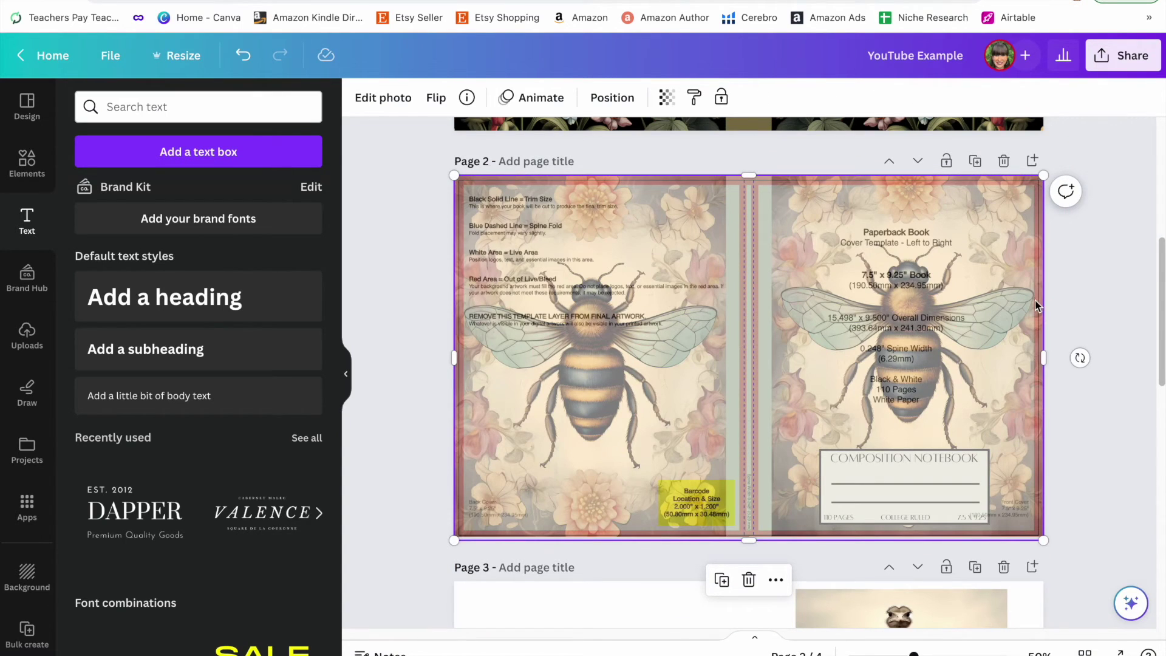
left_click_drag(1033, 300, 1035, 416)
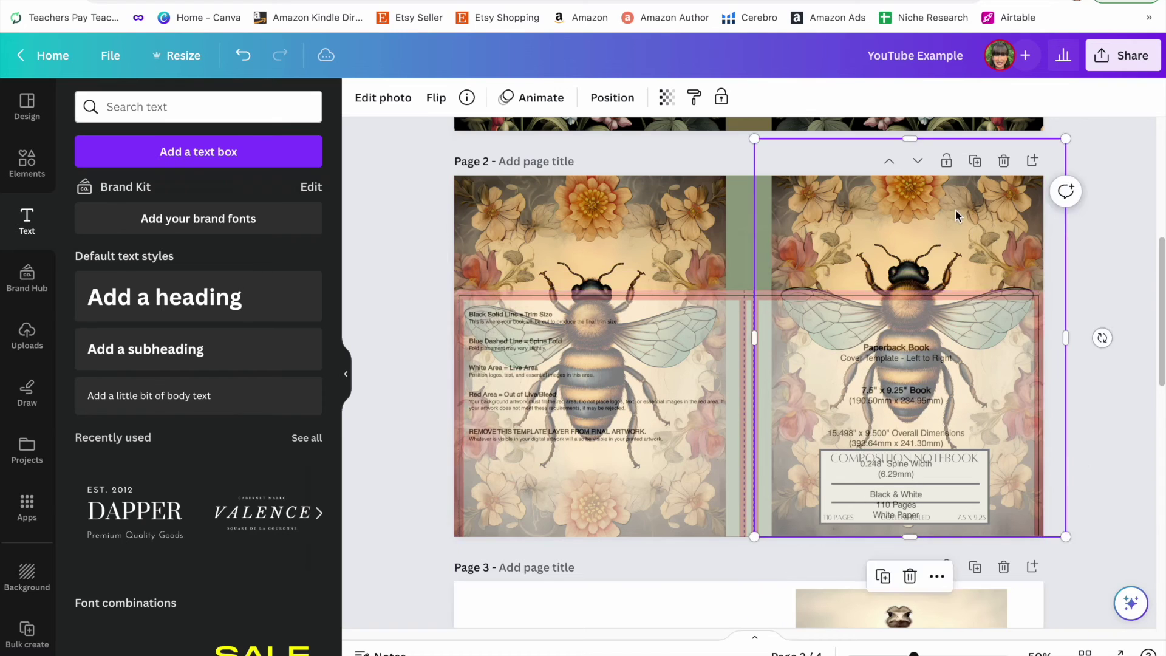
left_click_drag(720, 550, 693, 419)
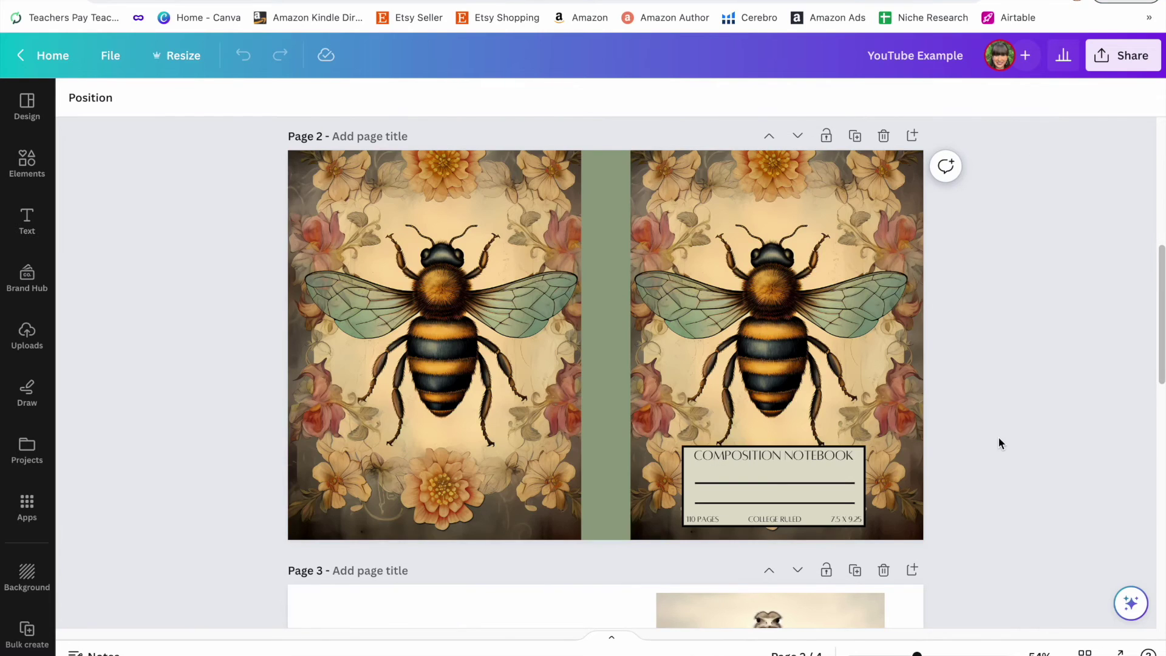
Copy the sage green spine strip from page 2 onto page 3
scroll(998, 436, "down", 3)
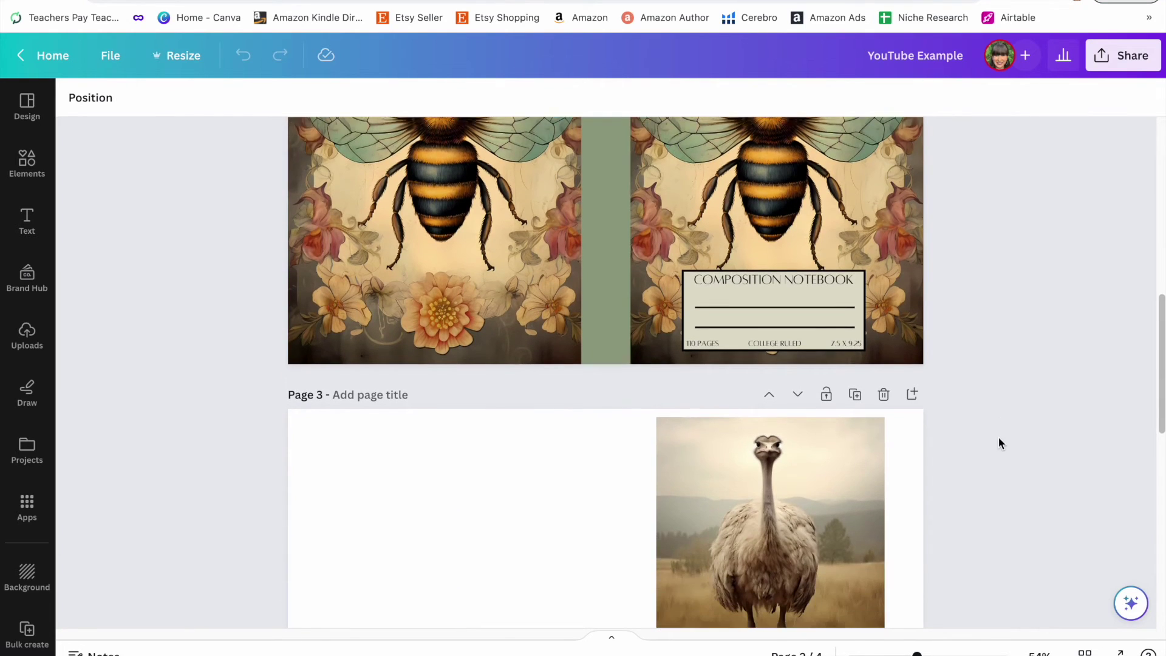
scroll(999, 436, "down", 3)
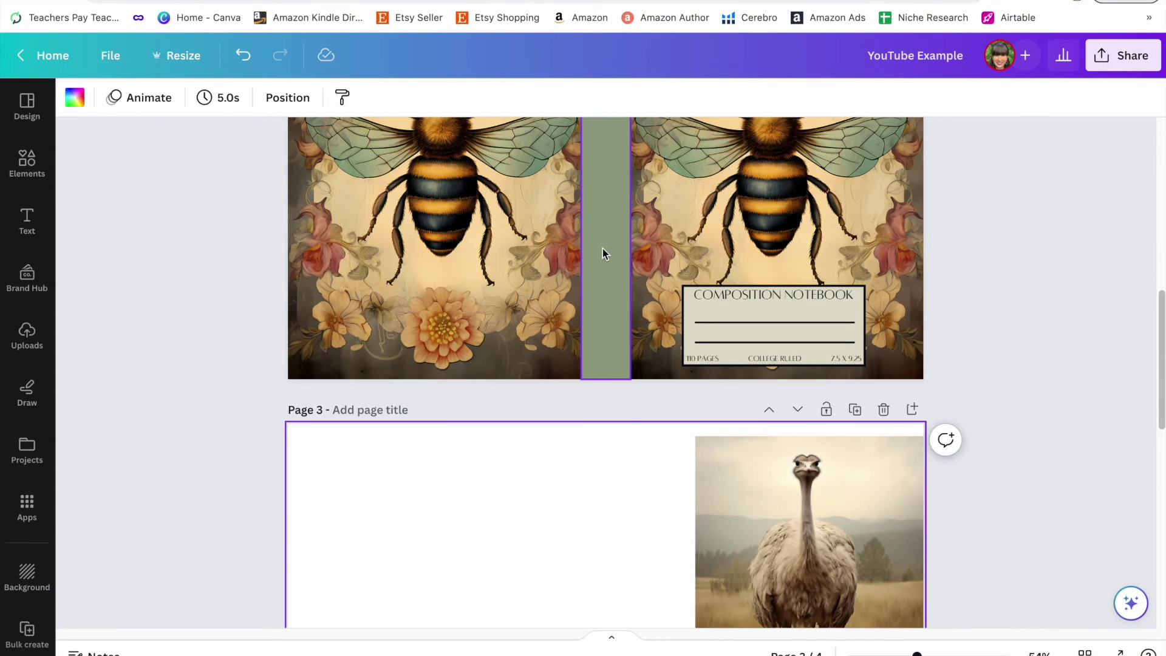
left_click(605, 253)
key("ctrl+c")
left_click(628, 514)
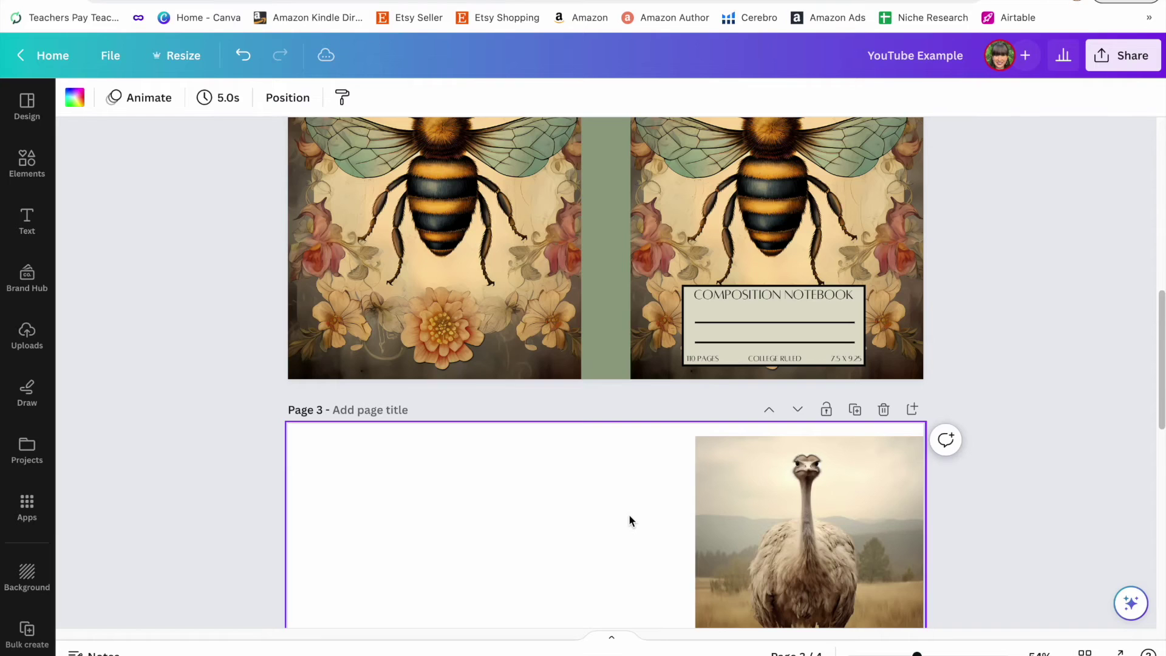
key("ctrl+v")
Align the ostrich image to page 3's upper-right corner and enlarge it to fill the front cover
scroll(628, 514, "down", 3)
left_click(707, 516)
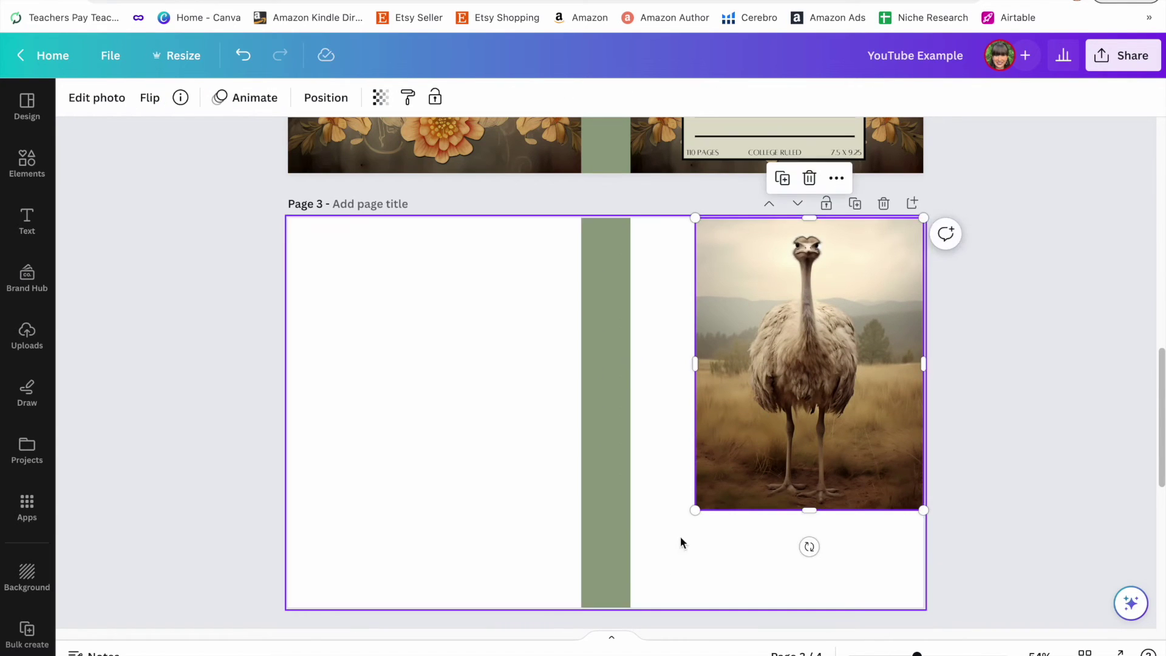
left_click_drag(695, 510, 645, 608)
Copy the label group from page 2 onto the lower part of page 3's ostrich front cover
scroll(793, 426, "up", 5)
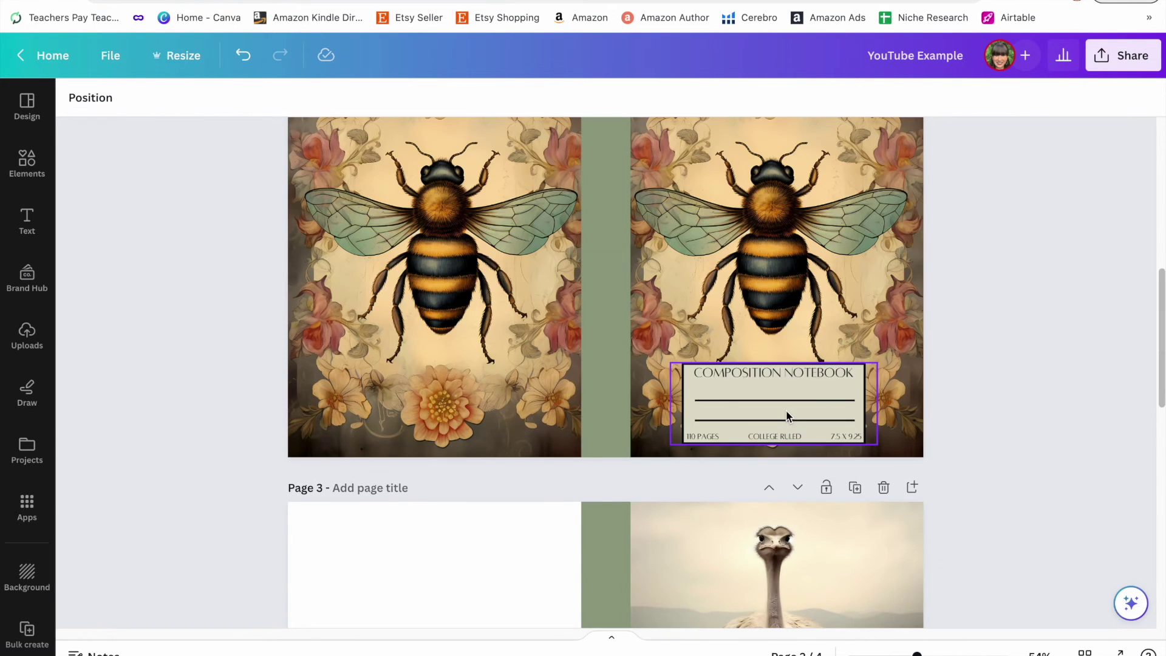
left_click(786, 410)
key("ctrl+c")
left_click(983, 341)
scroll(983, 341, "down", 6)
left_click(731, 468)
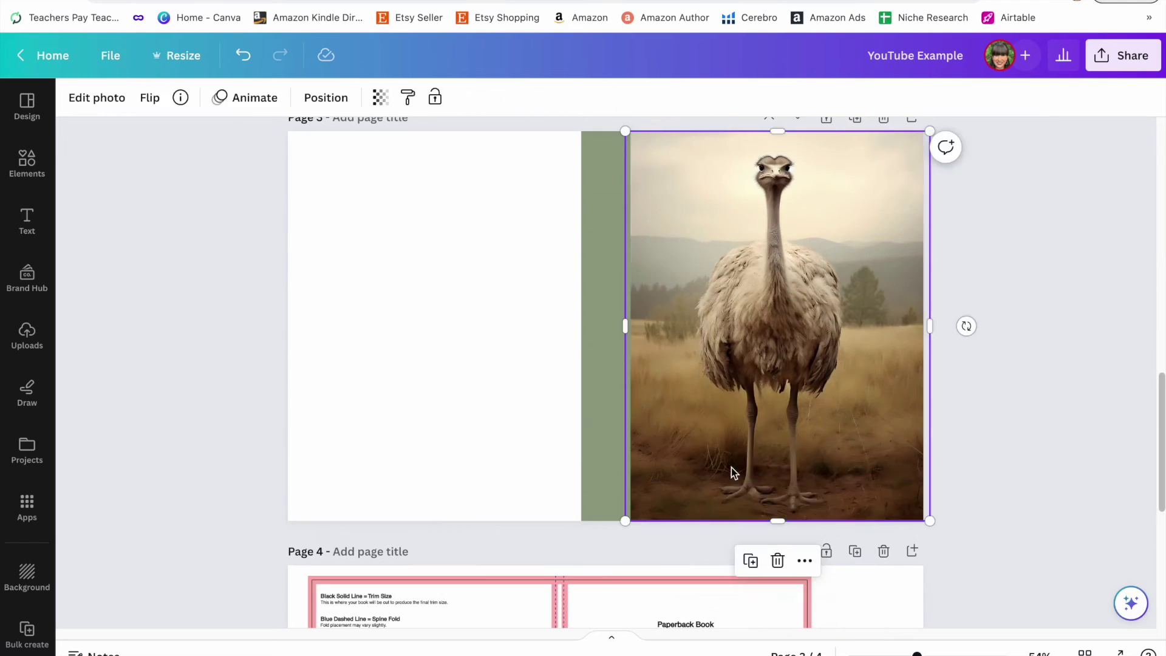
key("ctrl+v")
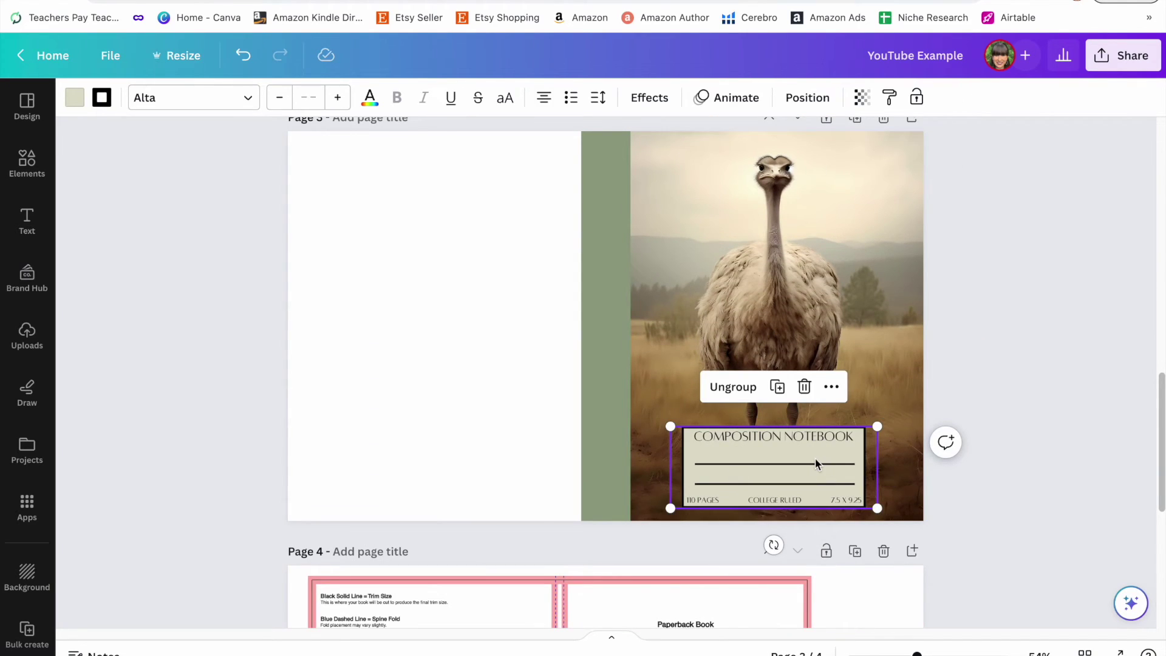
left_click(956, 498)
scroll(956, 498, "down", 2)
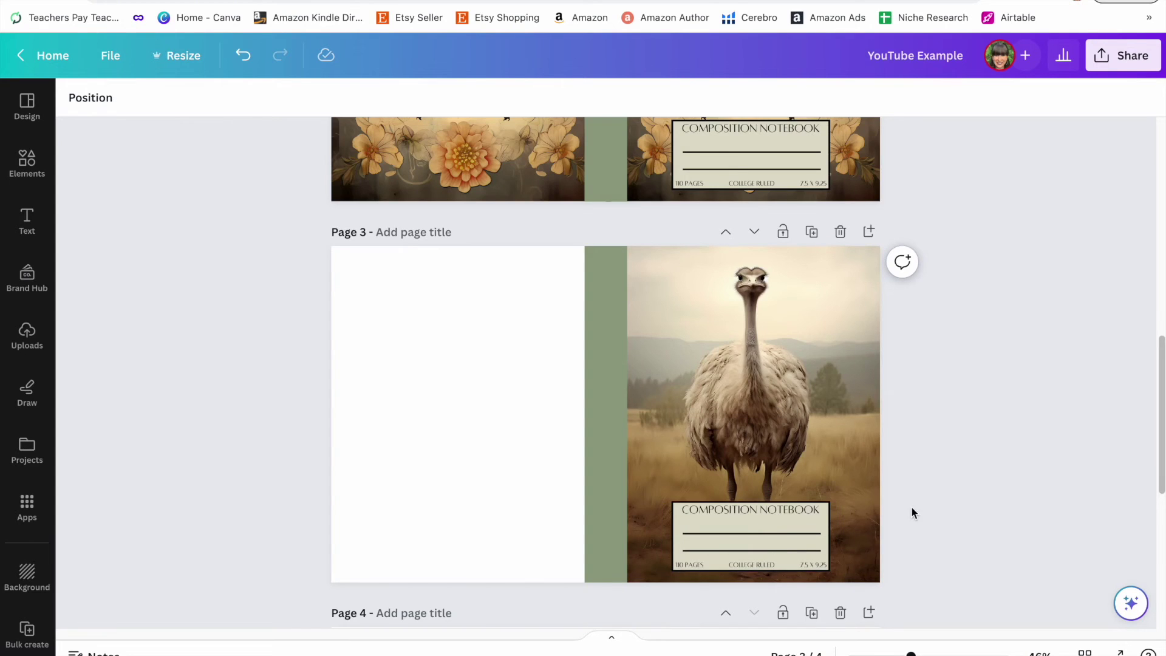
scroll(939, 491, "up", 8)
scroll(1003, 345, "up", 1)
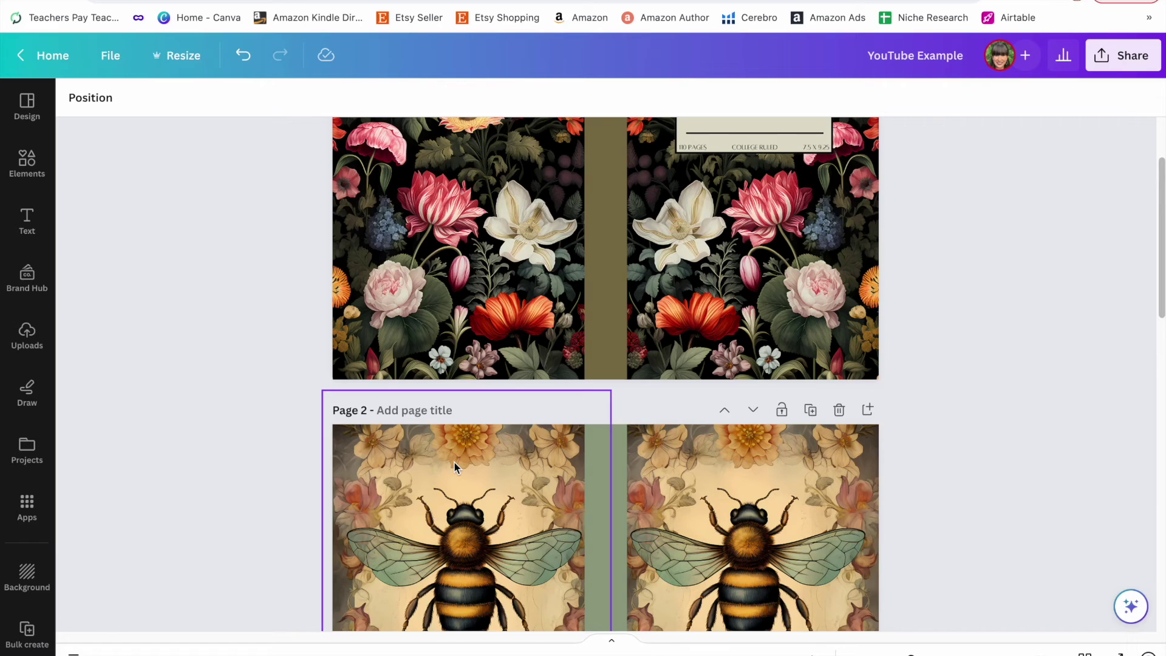
scroll(454, 461, "down", 10)
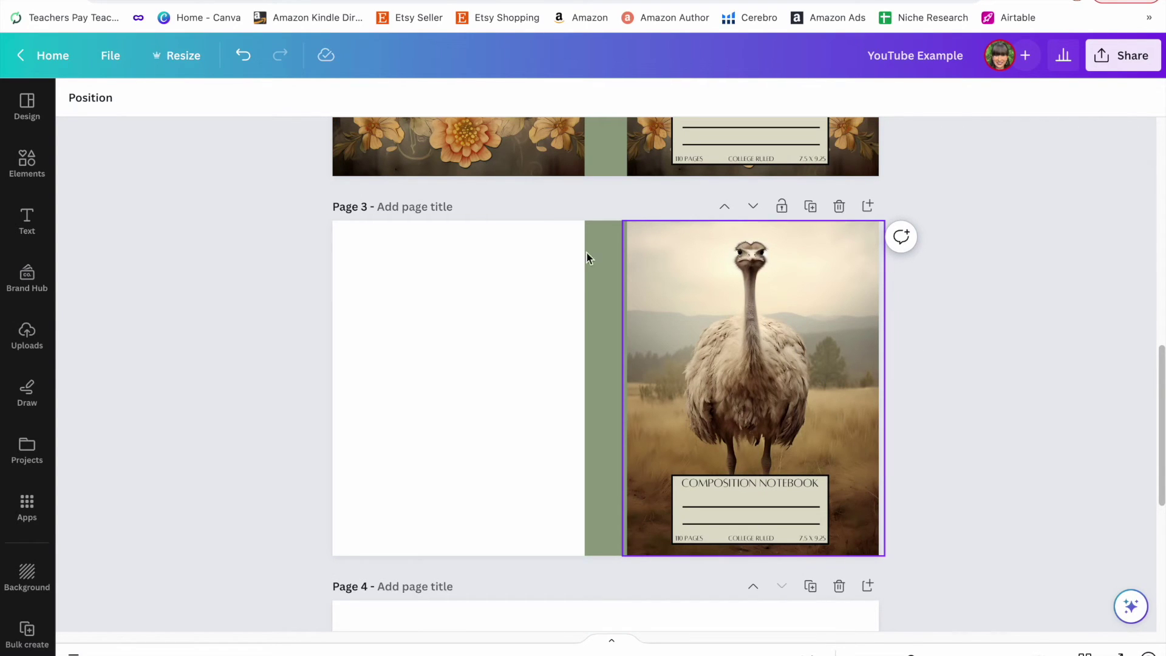
Fill page 3's blank background with a cream color sampled from the sky in the ostrich image
left_click(420, 357)
left_click(71, 97)
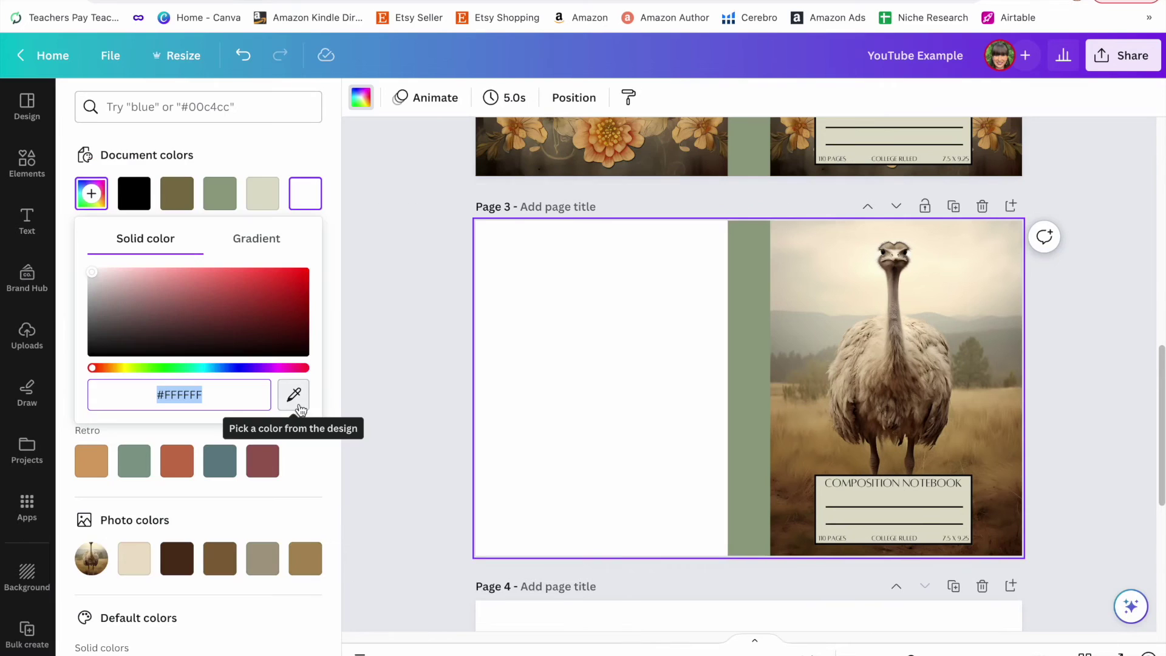
left_click(297, 403)
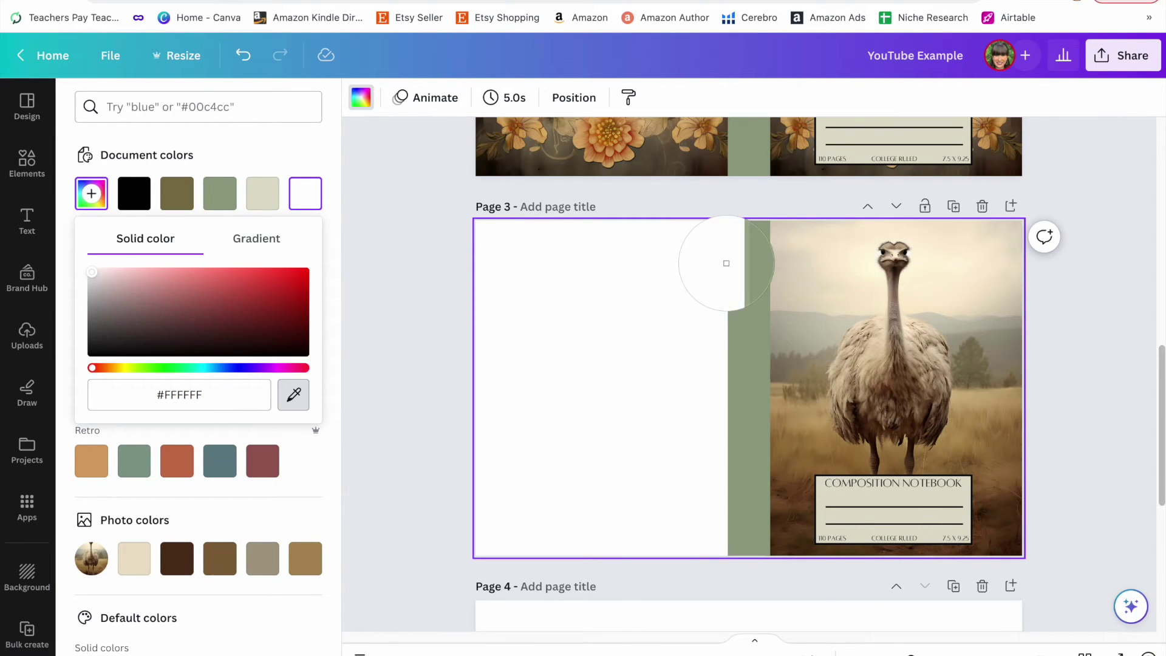
left_click(814, 268)
Recolor page 3's sage green spine strip with a near-black tone sampled from the ostrich's dark feathers
left_click(600, 351)
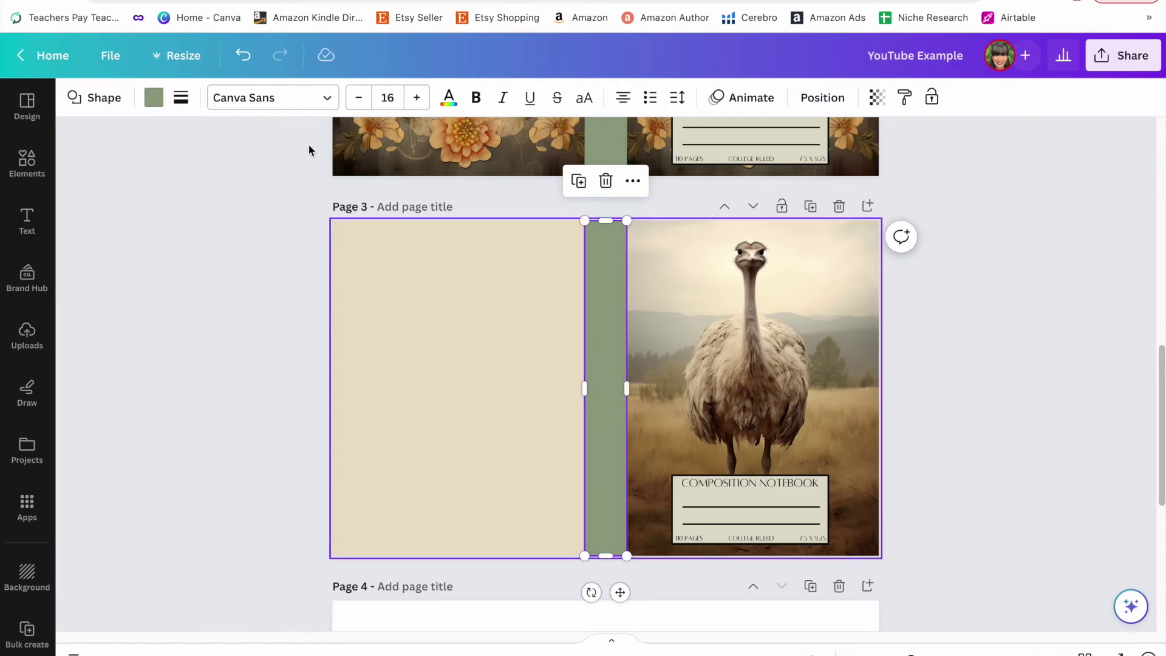
left_click(153, 99)
left_click(91, 193)
left_click(294, 395)
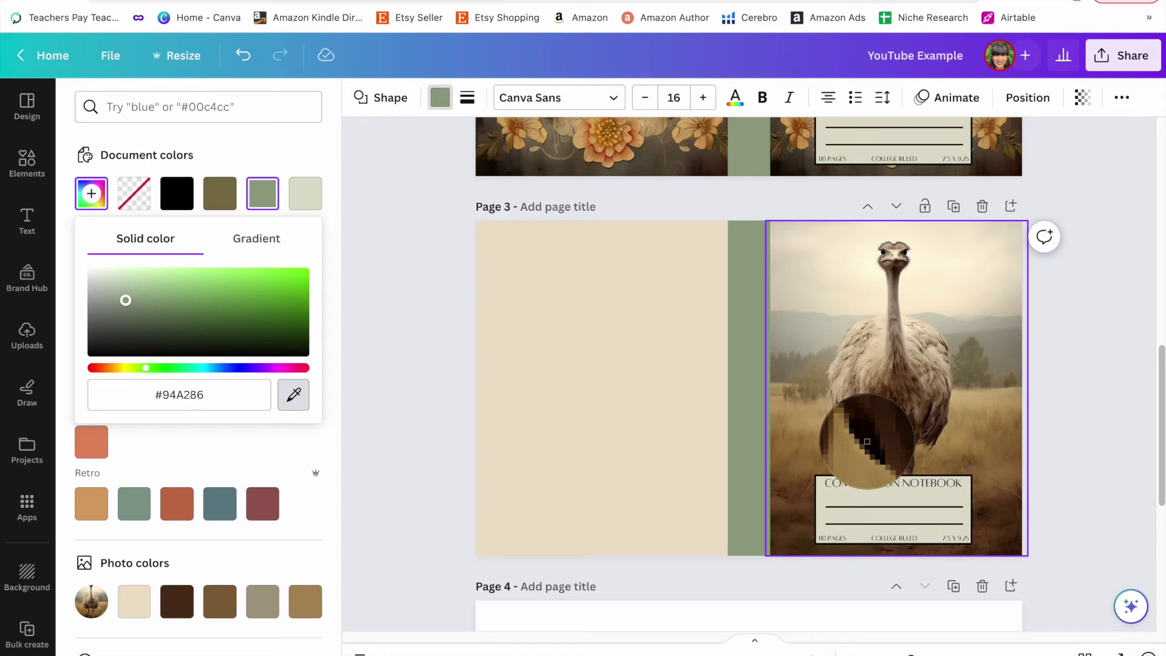
left_click(867, 442)
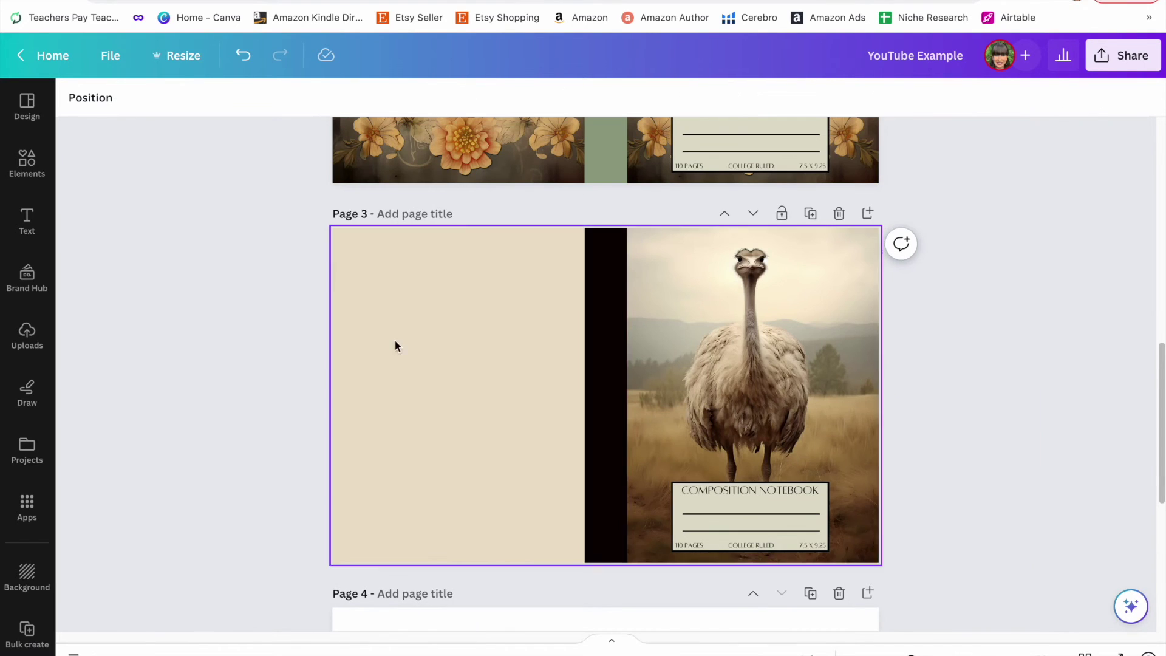
Download only page 1, the floral cover, as PDF Print with the RGB (best for digital use) color profile
scroll(1008, 469, "up", 10)
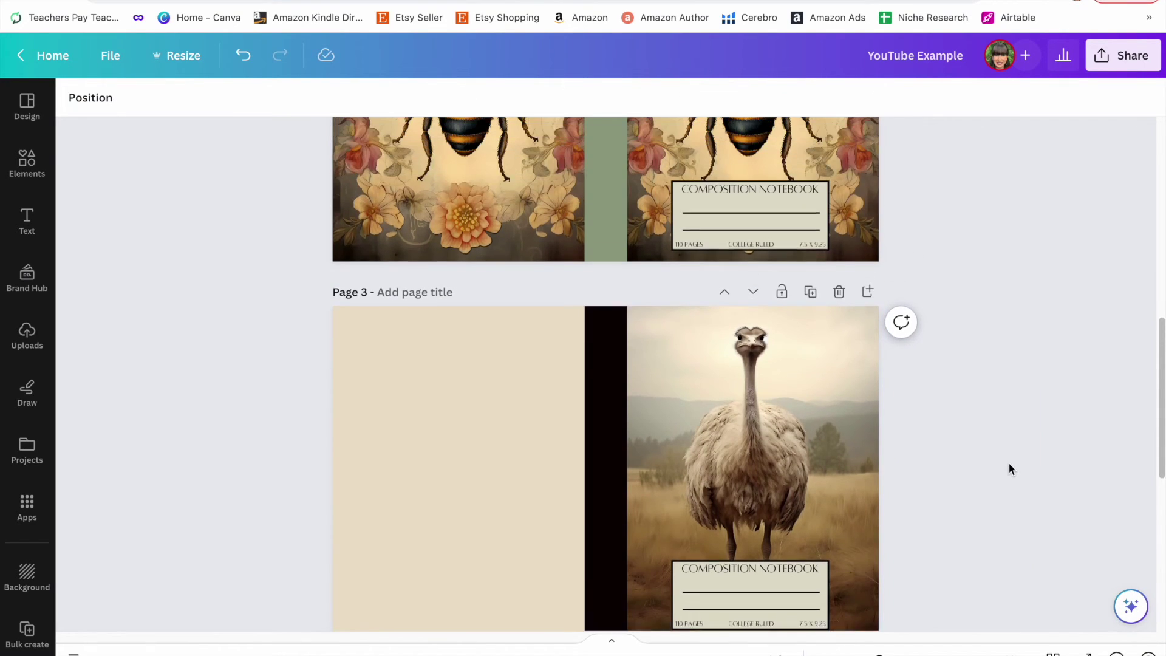
scroll(1009, 469, "up", 1)
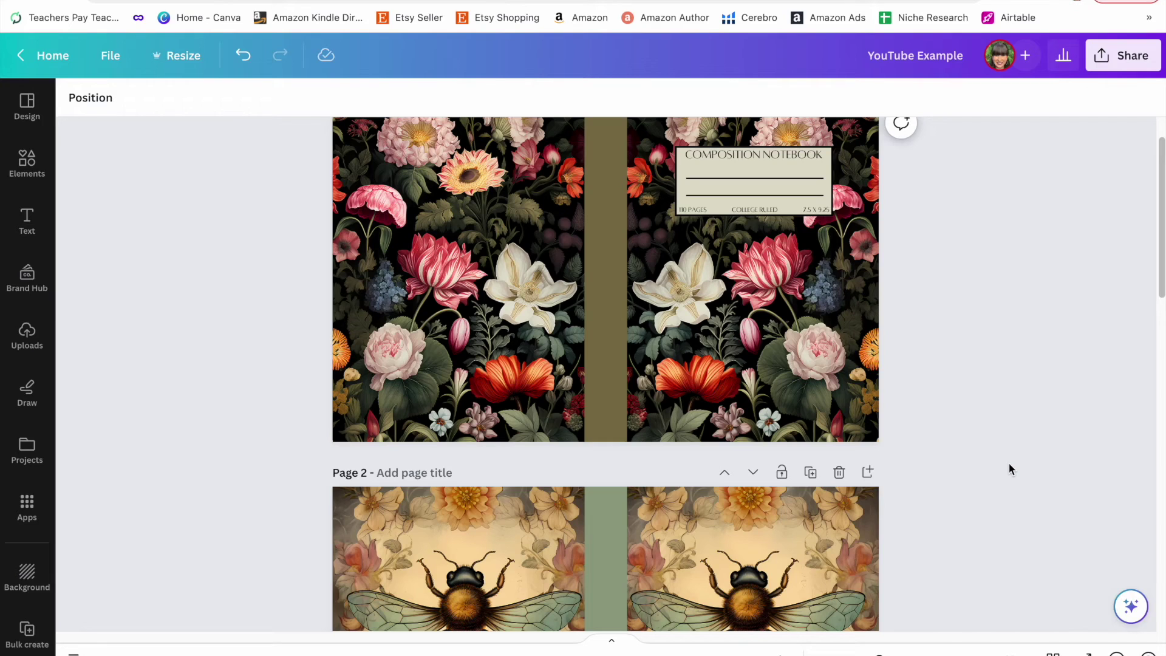
scroll(1010, 469, "up", 2)
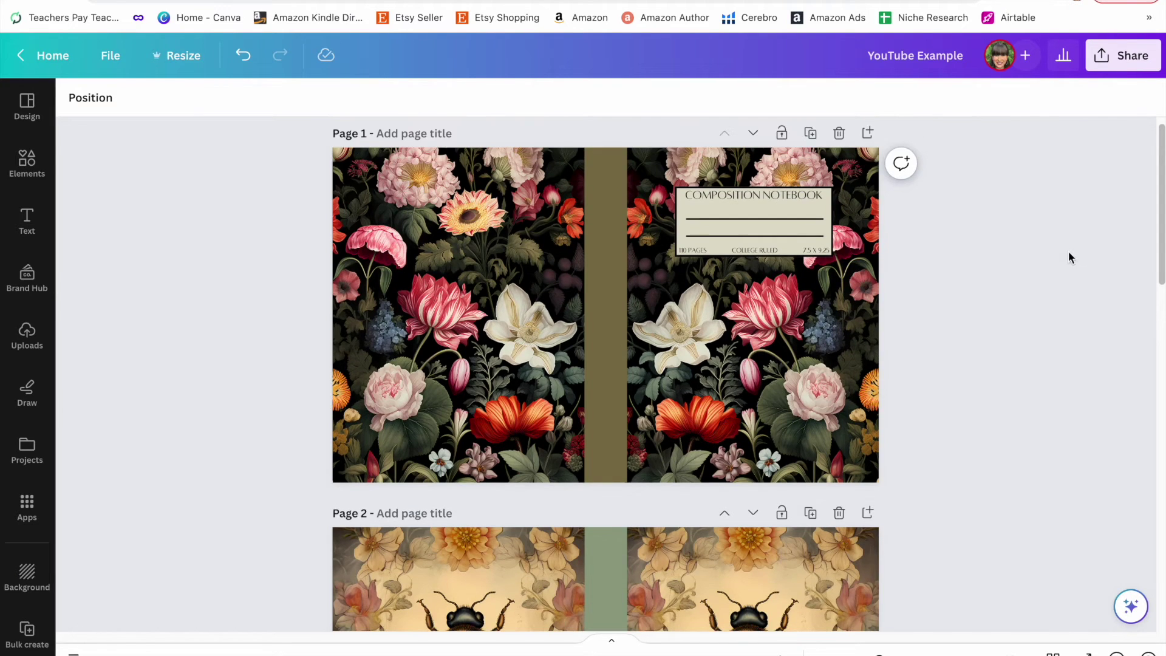
left_click(1123, 55)
left_click(914, 455)
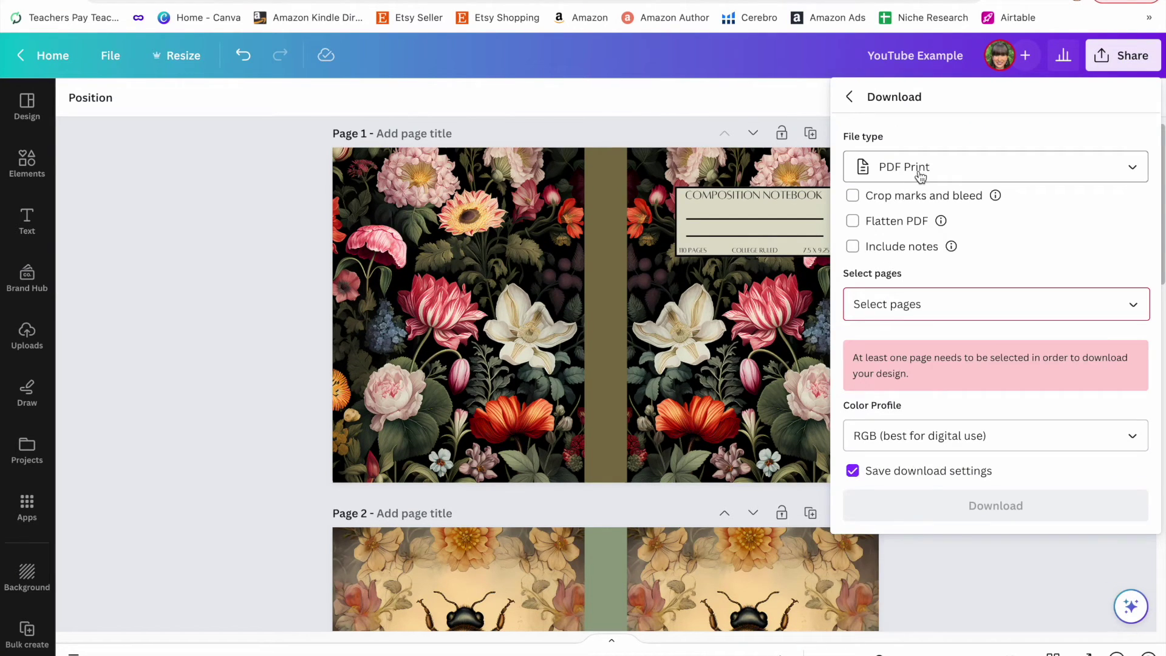
left_click(1128, 305)
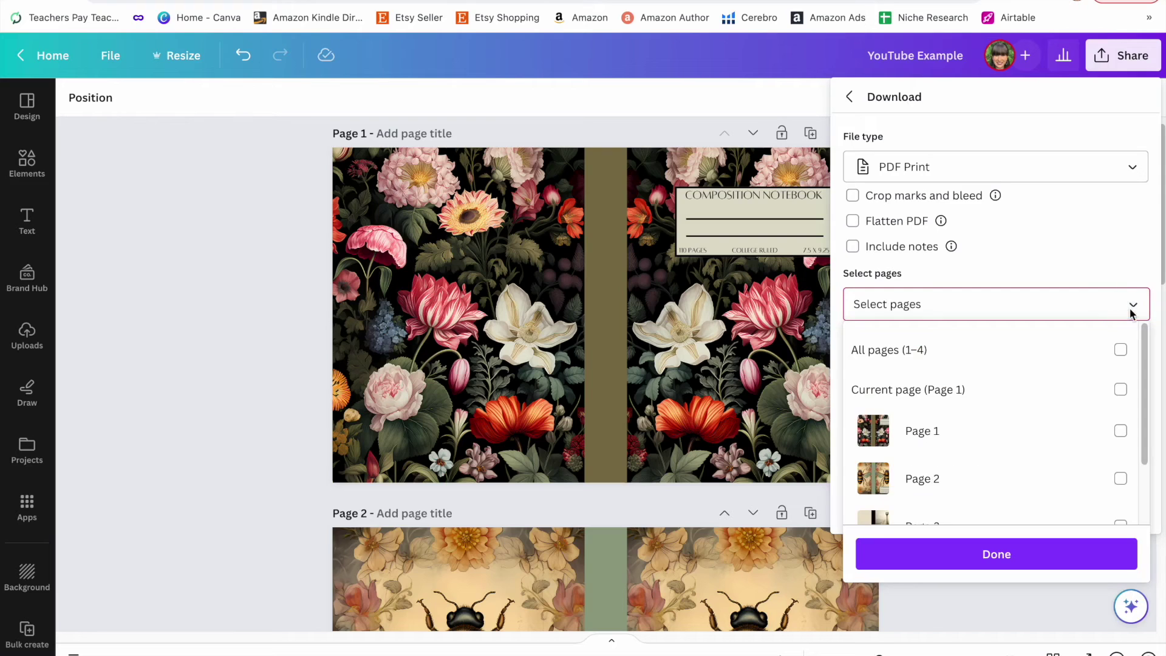
left_click(997, 439)
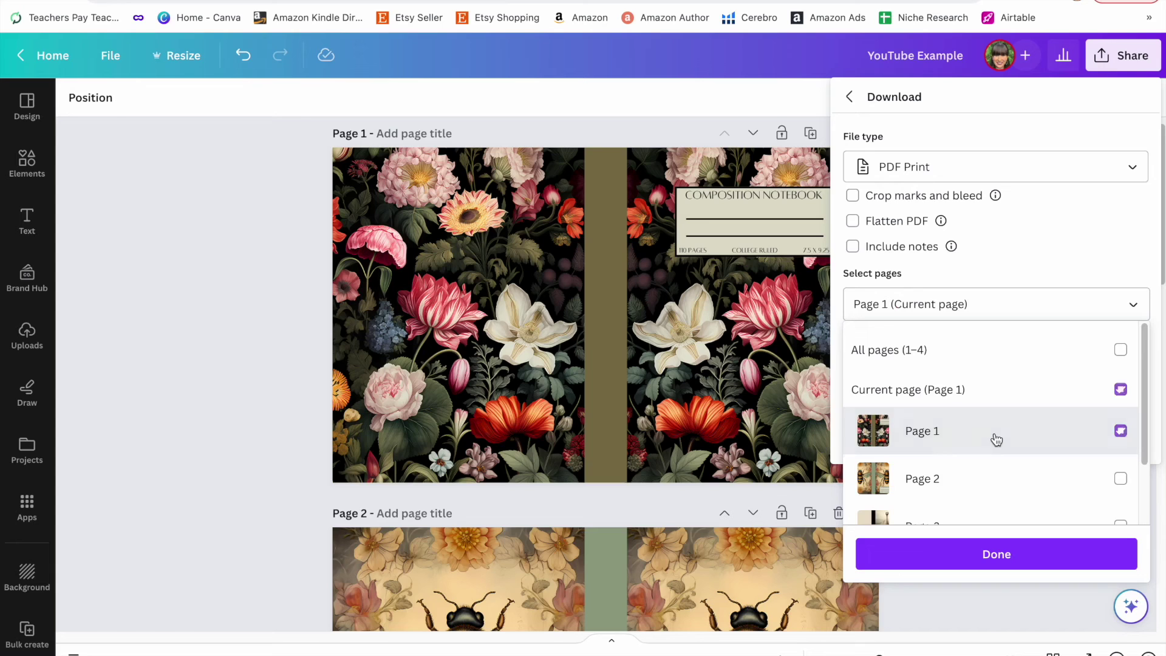
key("Escape")
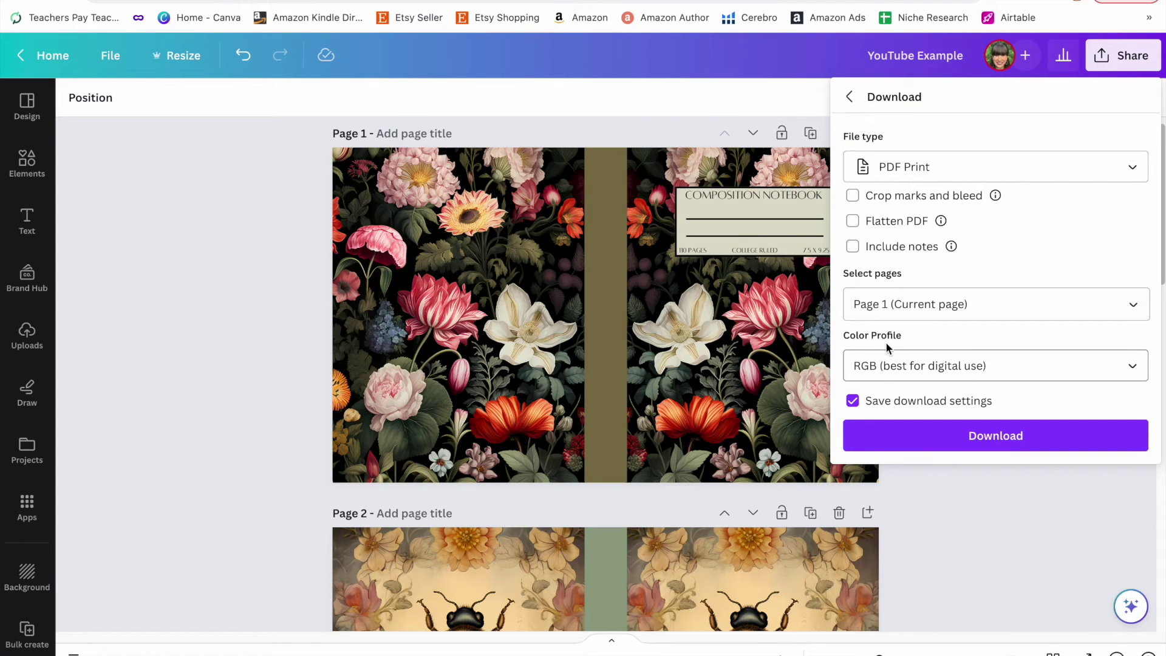
left_click(882, 377)
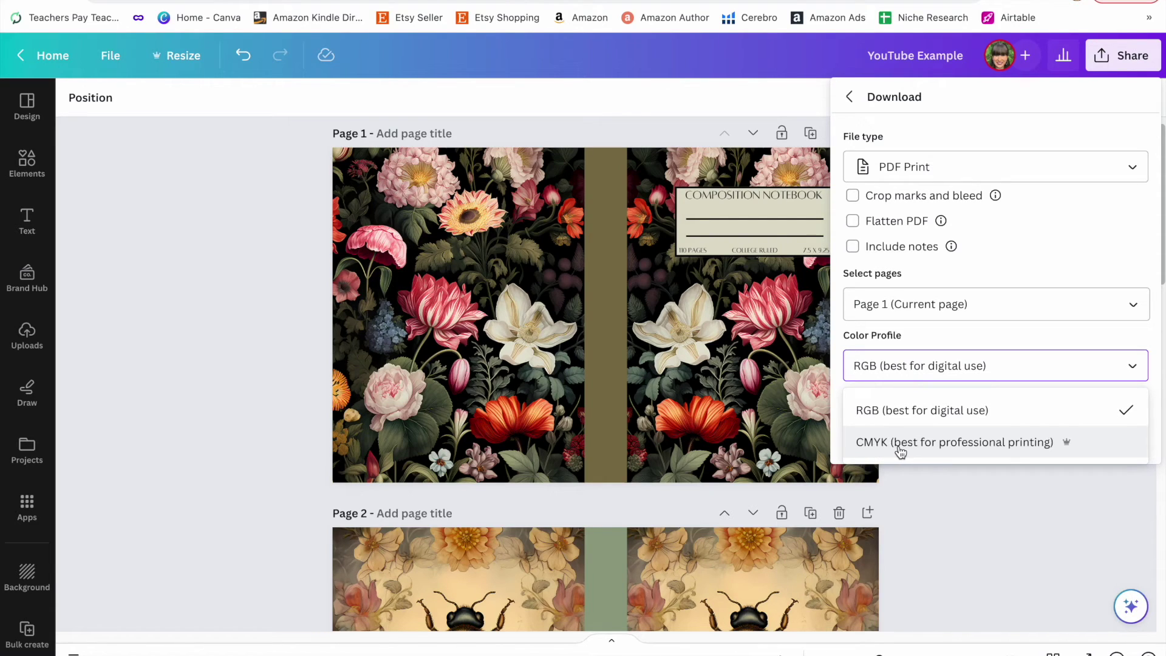
left_click(996, 423)
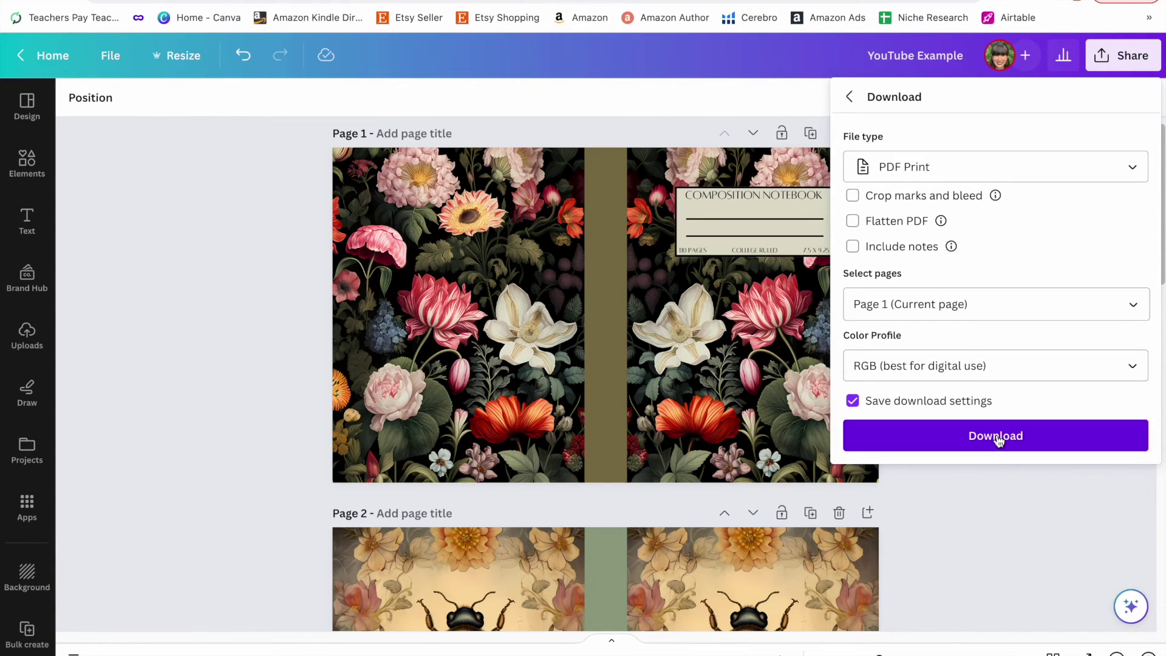
left_click(997, 436)
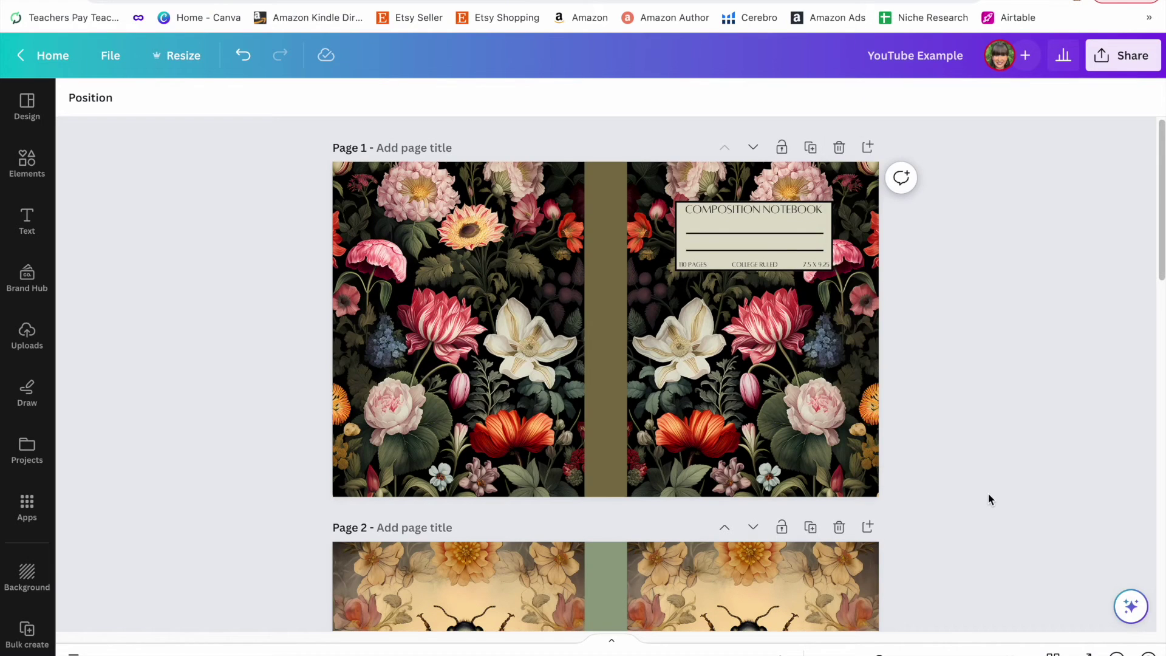
scroll(989, 494, "down", 8)
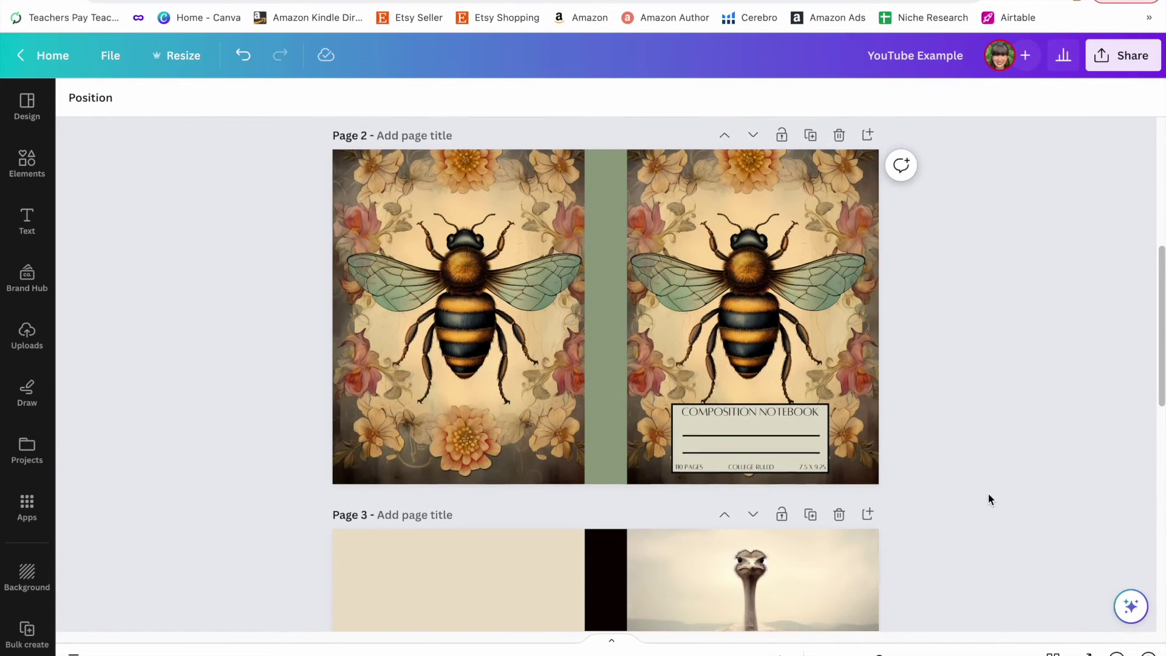
scroll(988, 493, "down", 3)
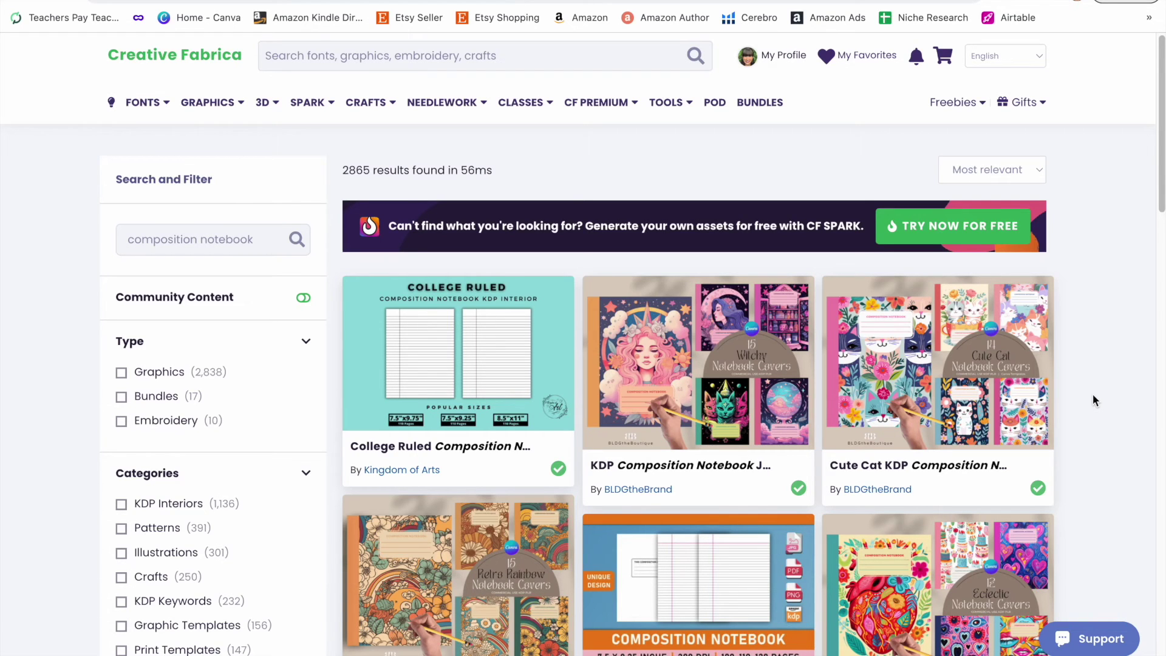
Switch to Creative Fabrica, filter the composition notebook results to the Print On Demand license and browse the covers and interiors
scroll(759, 513, "down", 9)
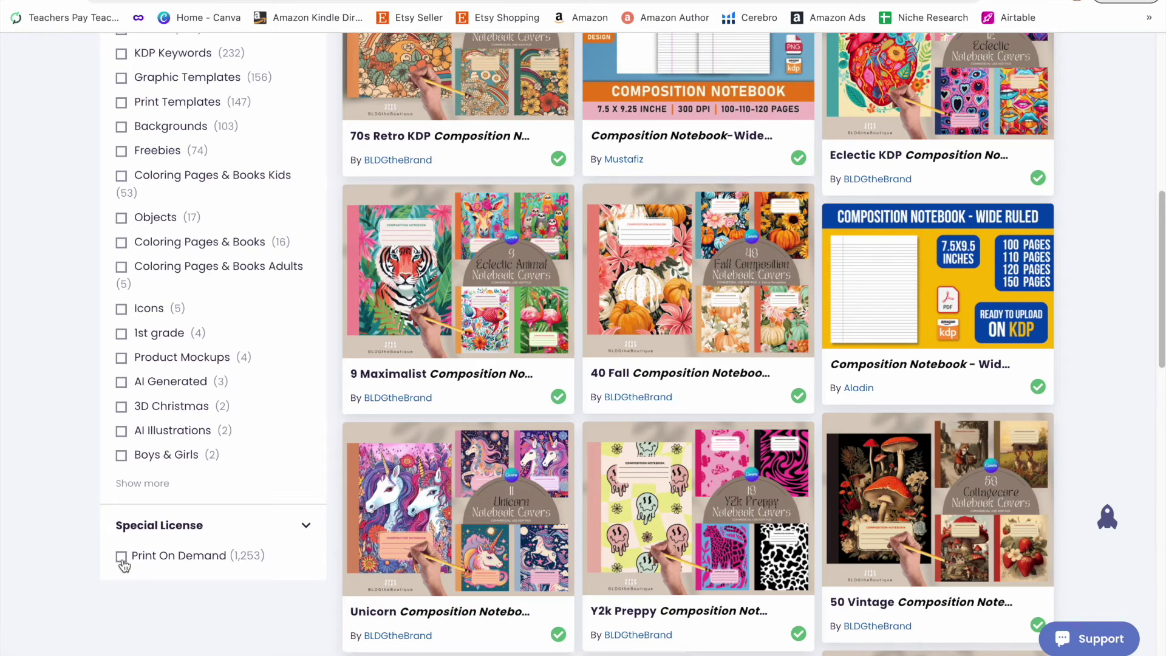
left_click(121, 557)
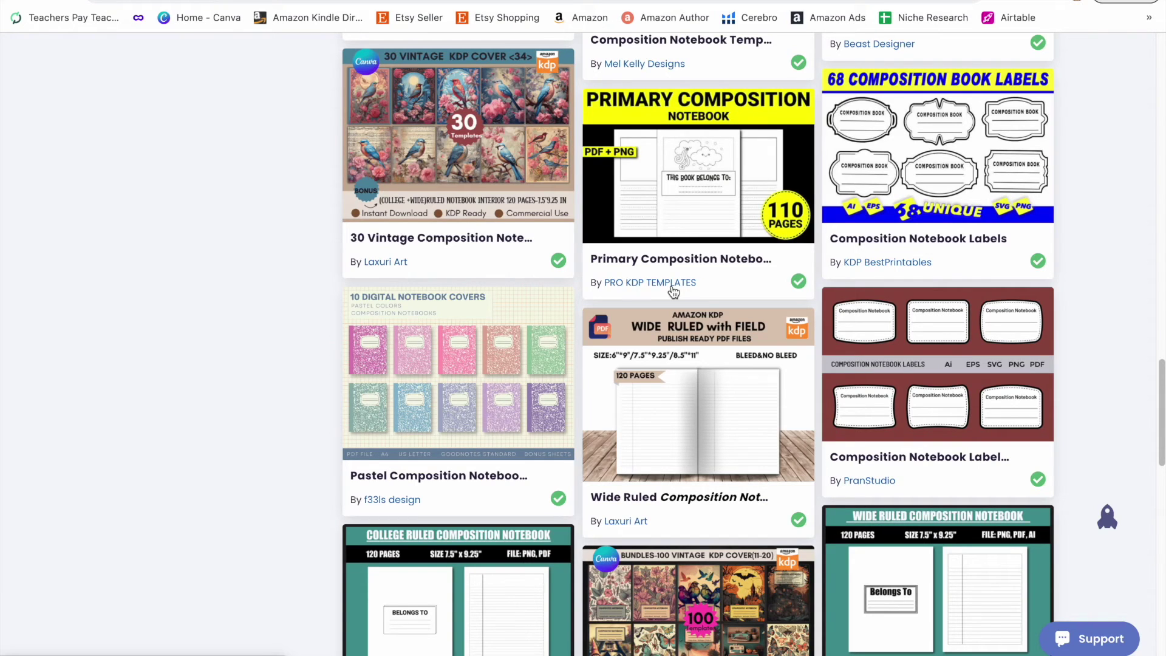
scroll(699, 422, "down", 4)
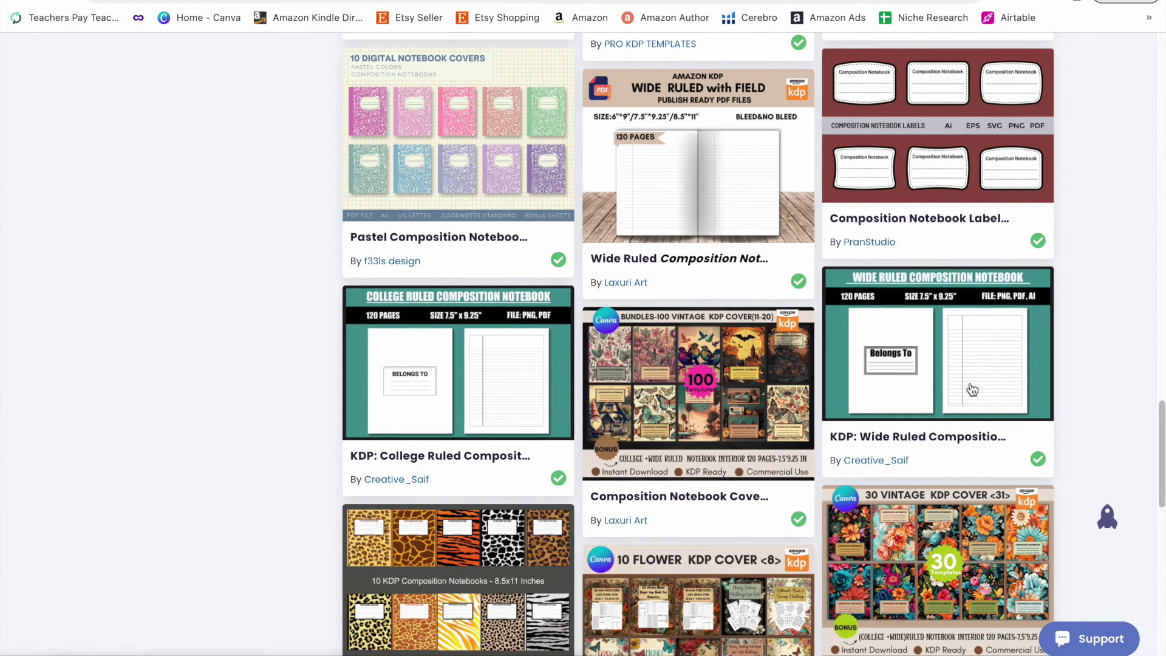
scroll(973, 389, "up", 10)
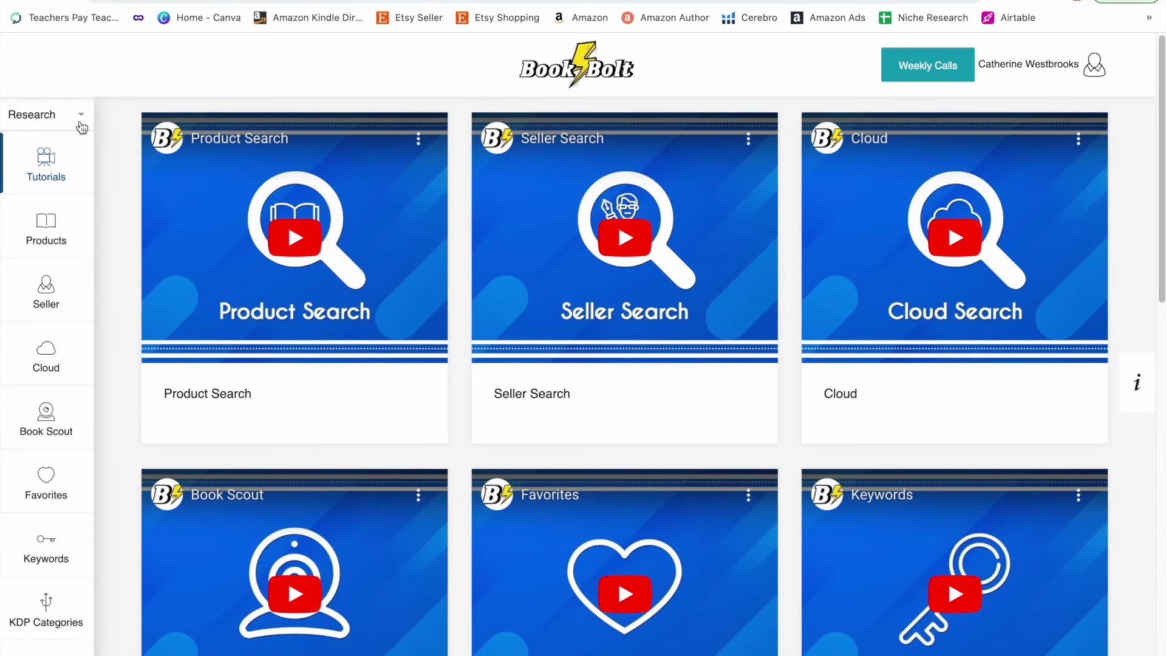
Switch to Book Bolt's Create tools and begin a new Paperback: Interior project named Notebook
left_click(80, 122)
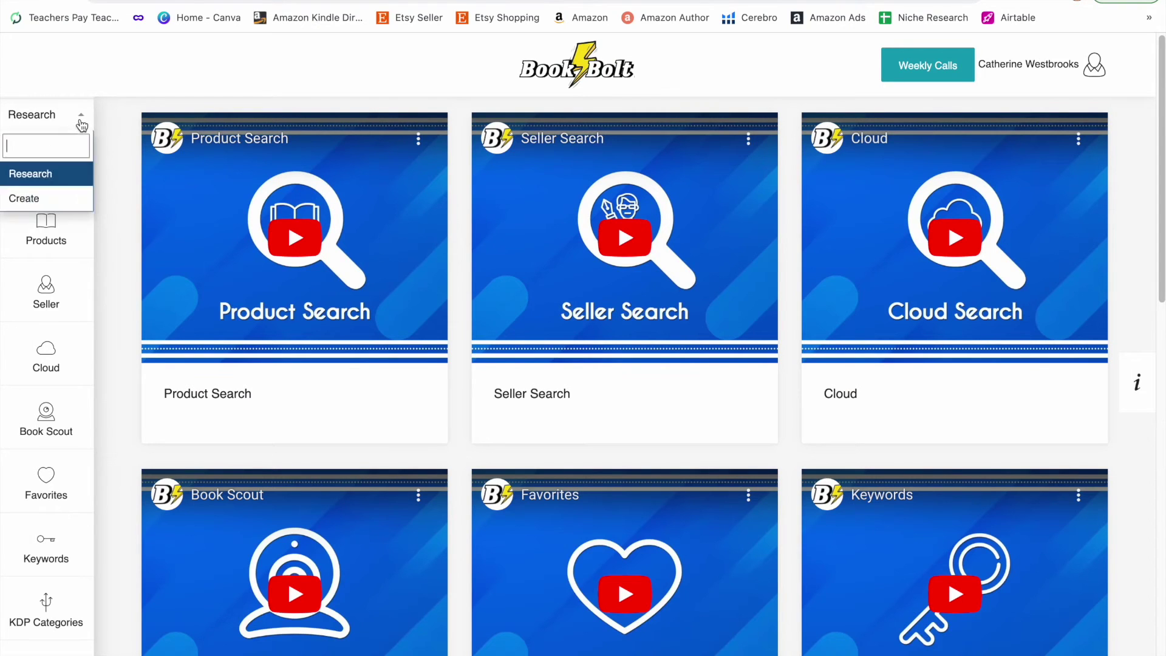
left_click(66, 205)
left_click(57, 151)
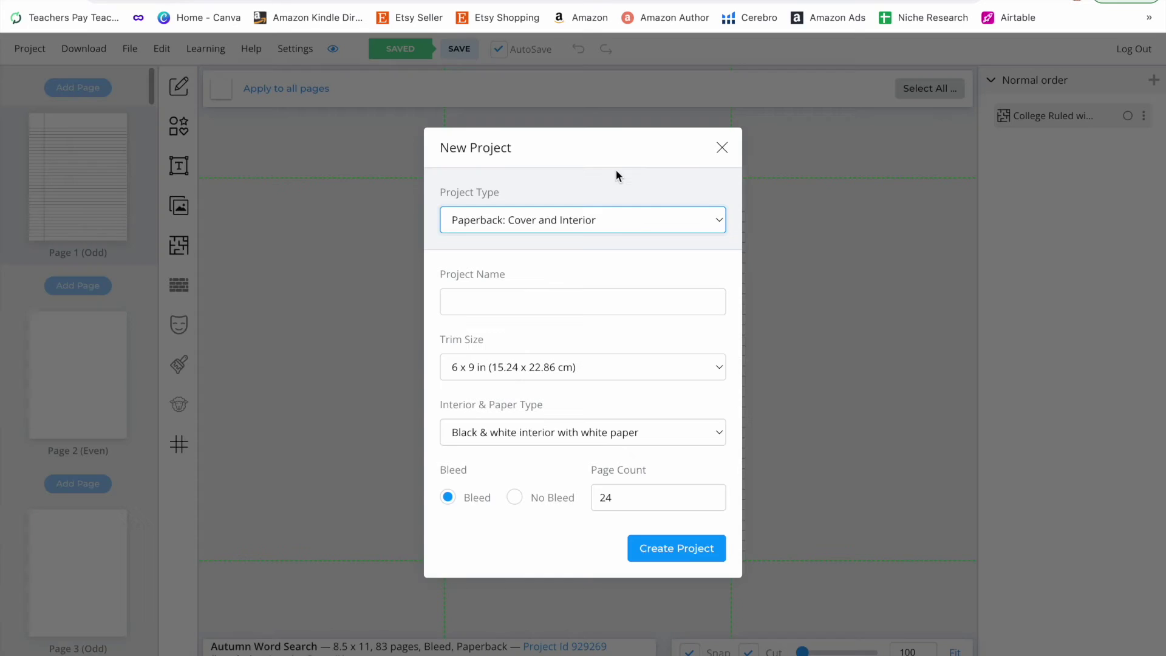
left_click(657, 213)
left_click(624, 255)
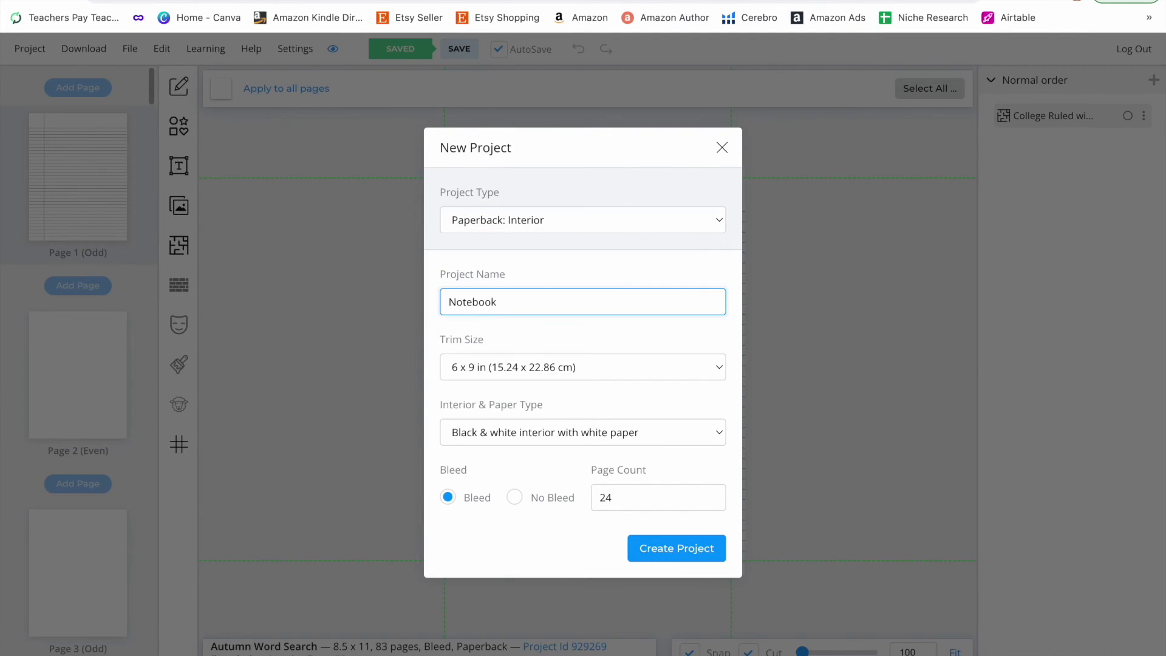
Set the trim size to 7.5 x 9.25 in and the page count to 110, and create the project
left_click(613, 367)
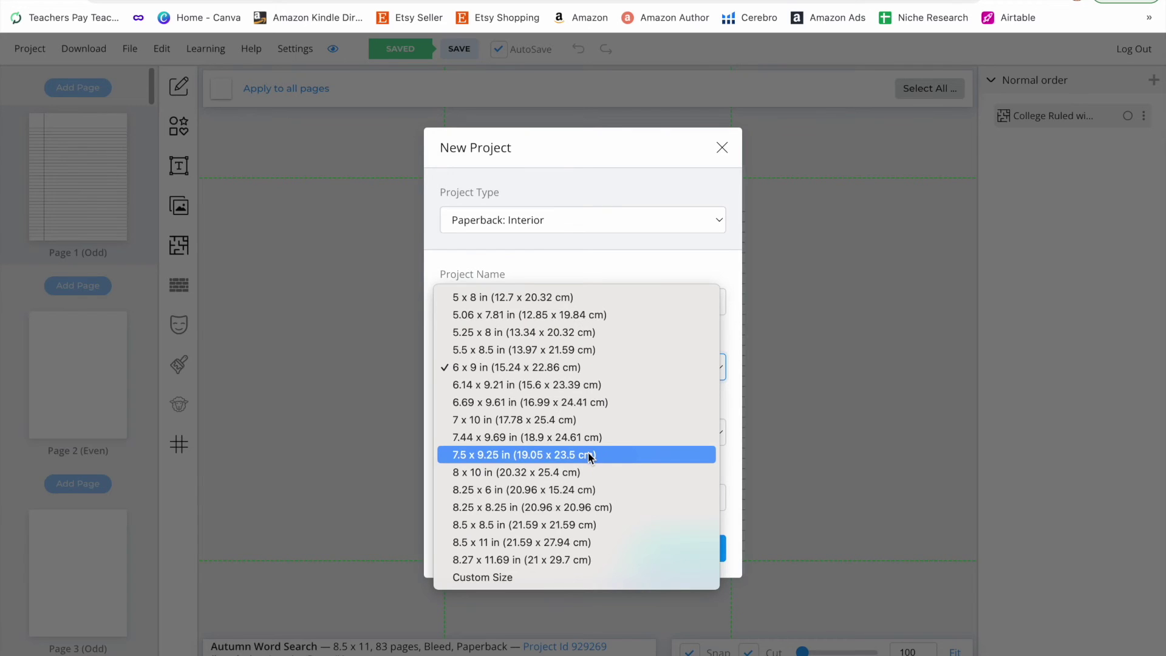
left_click(591, 458)
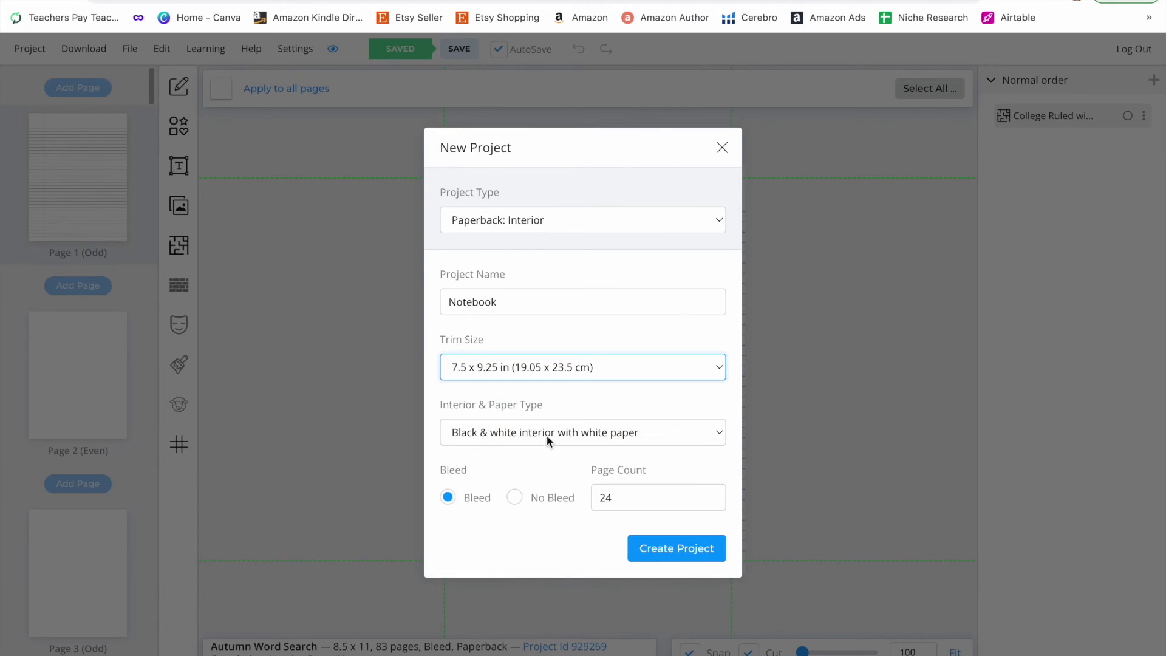
double_click(625, 499)
type("110")
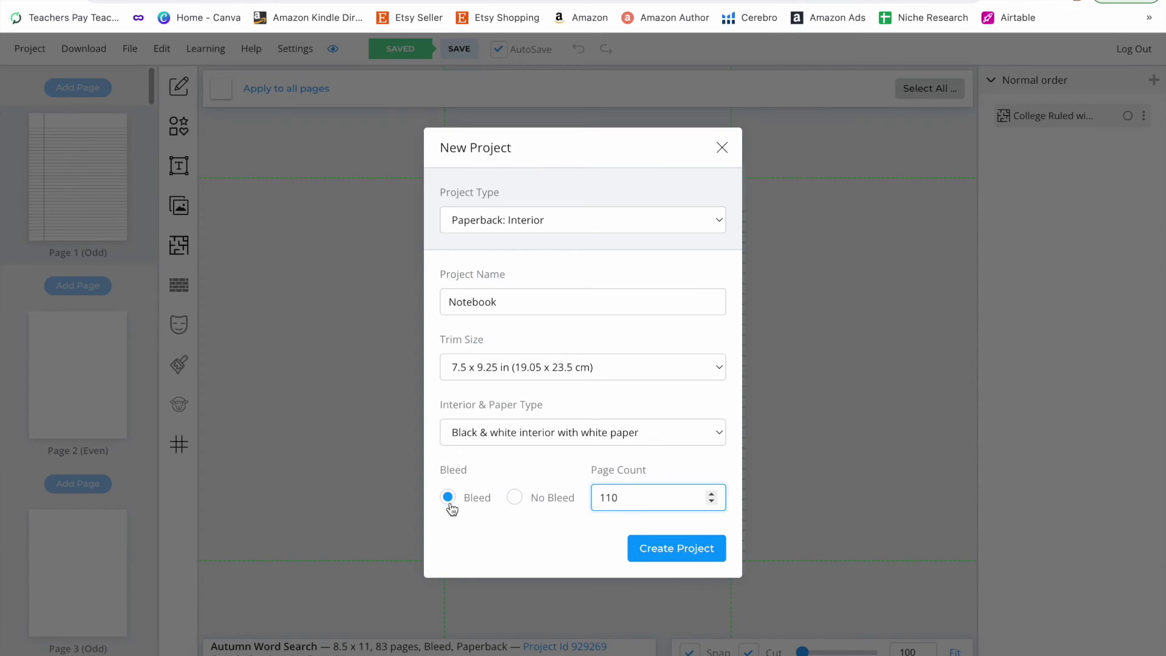
left_click(652, 550)
scroll(107, 455, "down", 5)
scroll(106, 457, "up", 5)
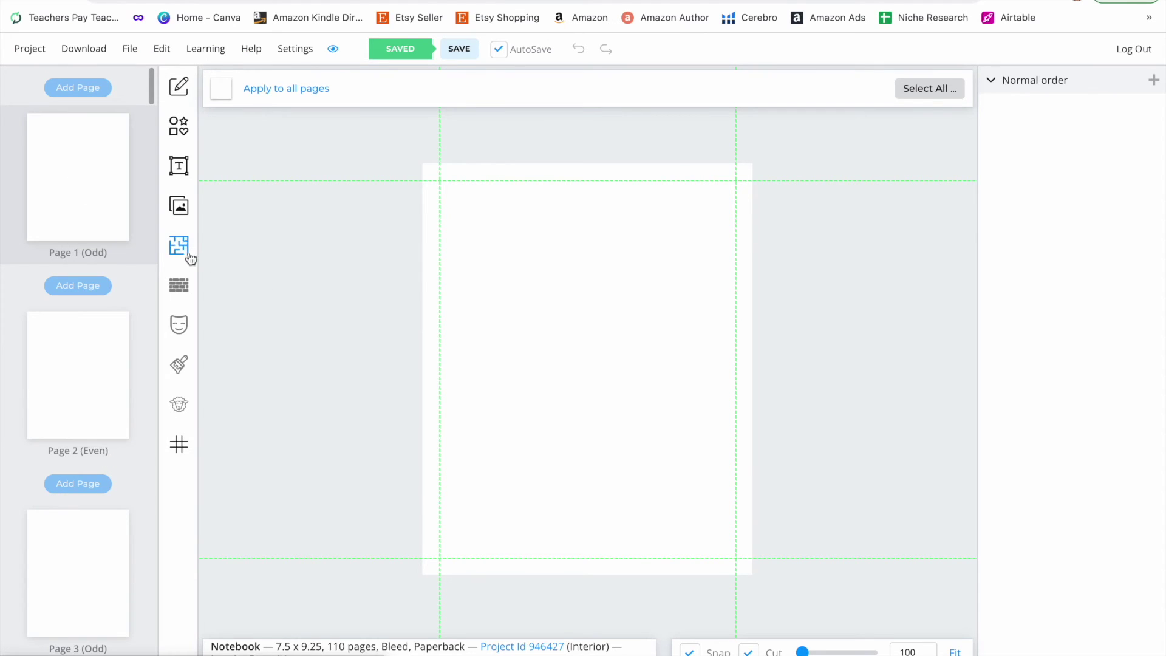
Open the interior templates library, filter it to Free templates and browse the available page layouts
left_click(182, 253)
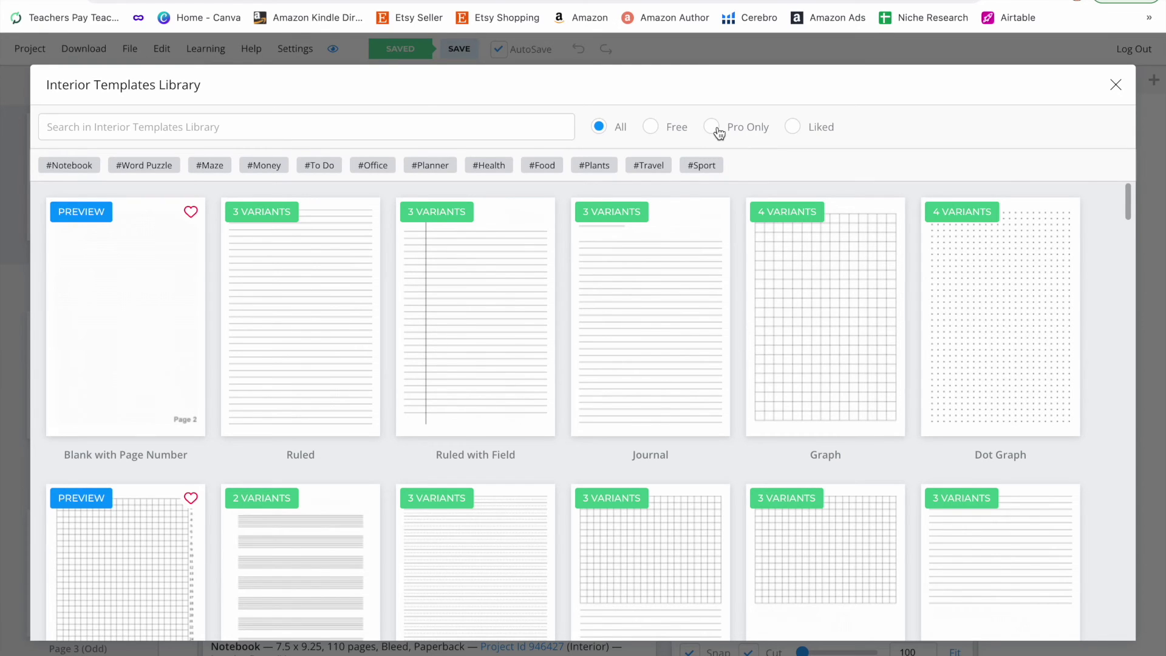
left_click(716, 128)
left_click(652, 127)
scroll(866, 469, "down", 10)
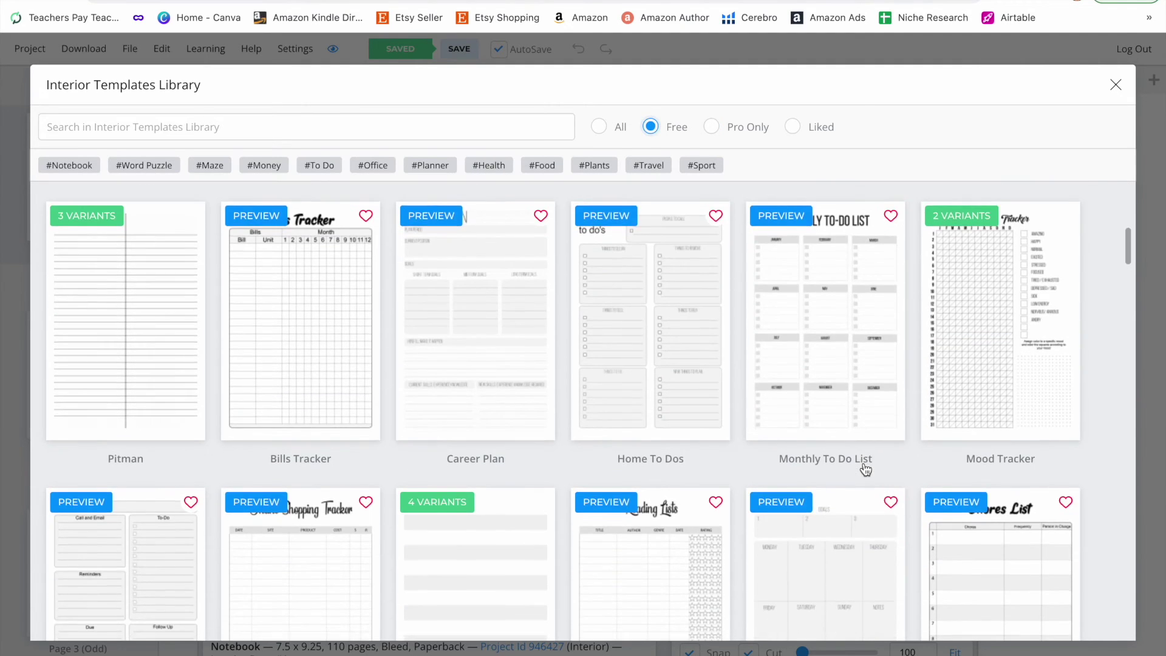
scroll(866, 469, "down", 6)
scroll(866, 469, "up", 11)
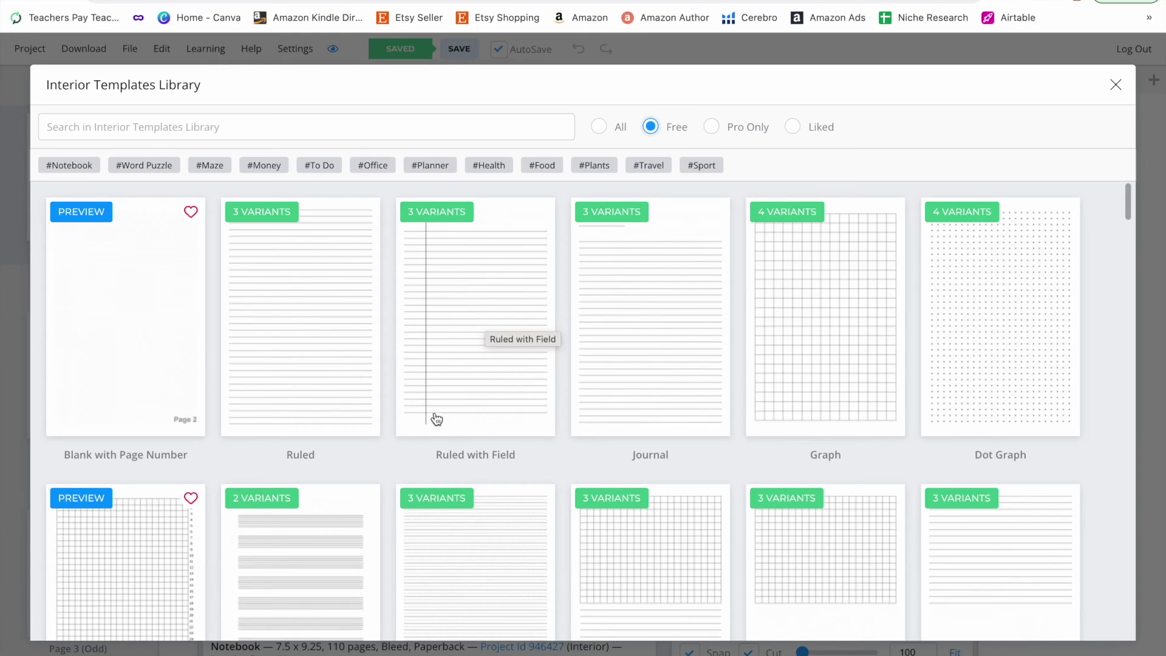
Choose the College Ruled with Field template from Ruled with Field, select all pages for it and proceed to its options
left_click(475, 335)
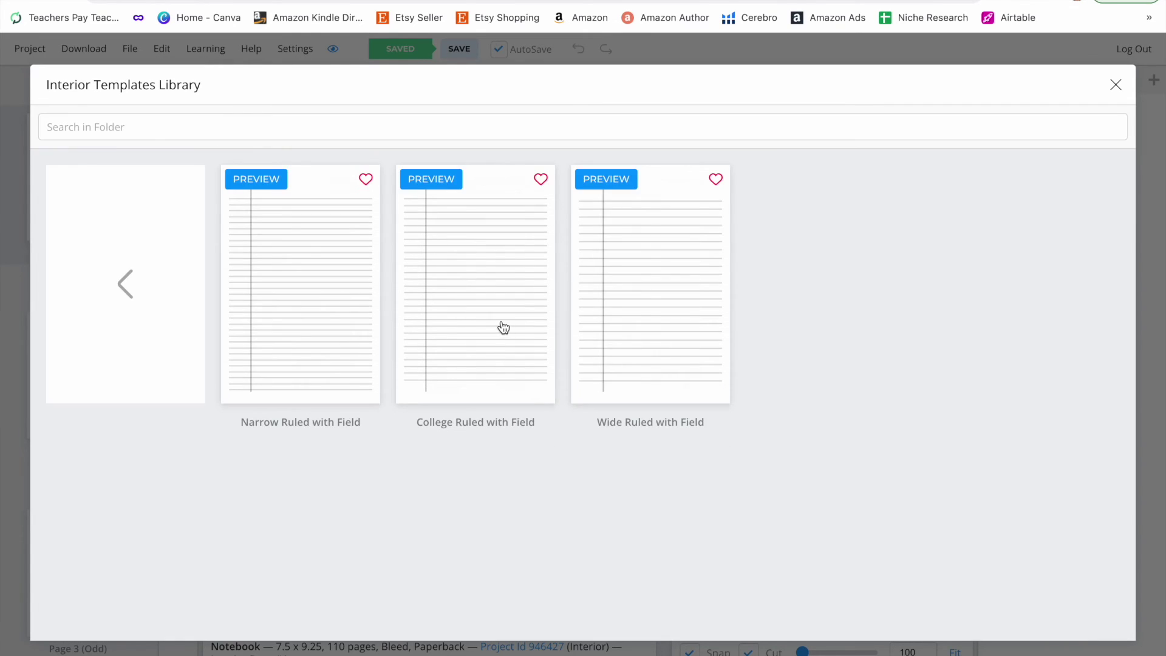
left_click(502, 327)
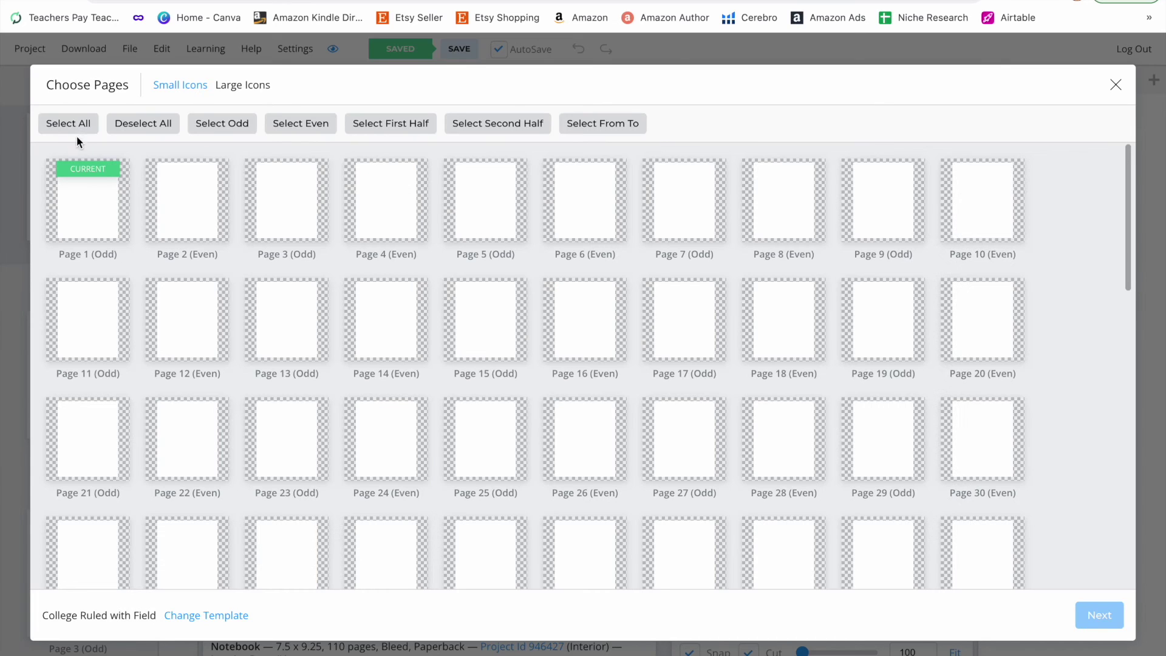
scroll(352, 364, "down", 15)
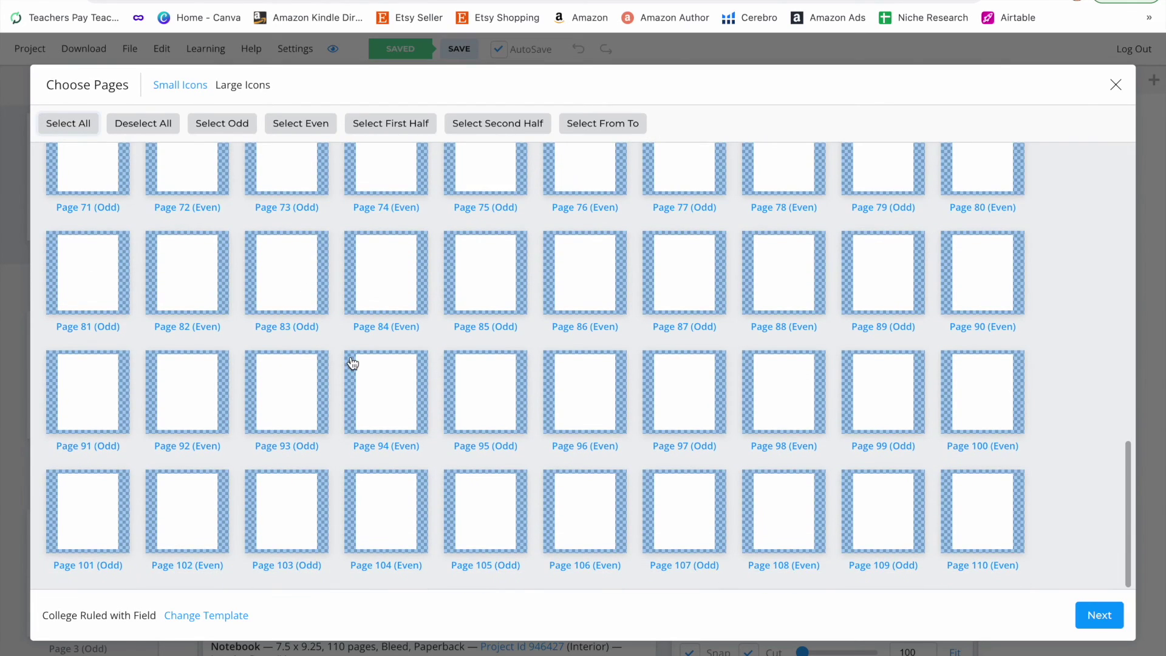
left_click(1098, 614)
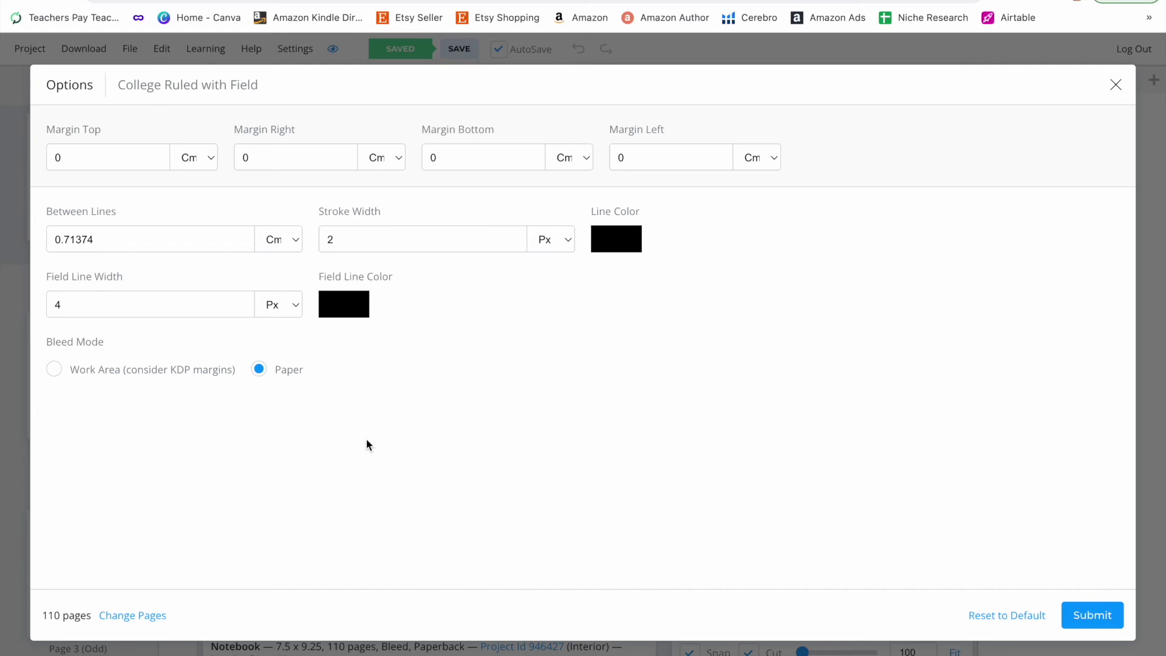
Apply the college-ruled template with its current options to all 110 pages and download the whole project as CMYK for printed books
left_click(1087, 615)
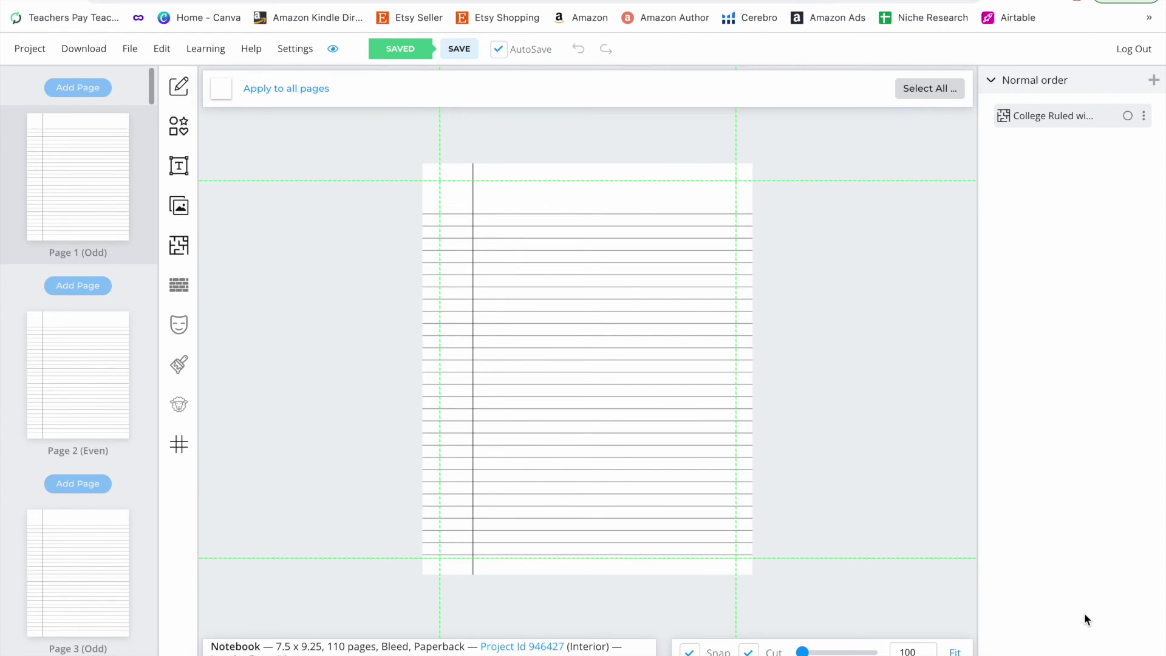
scroll(85, 328, "down", 15)
scroll(87, 328, "down", 4)
left_click(84, 51)
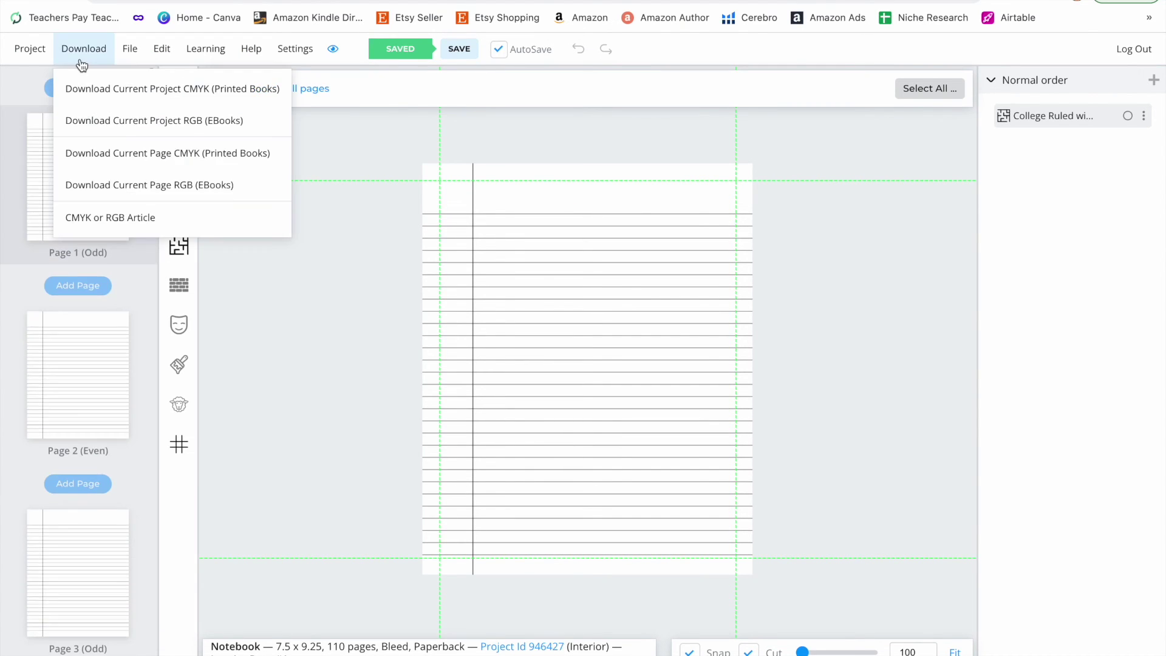
left_click(101, 90)
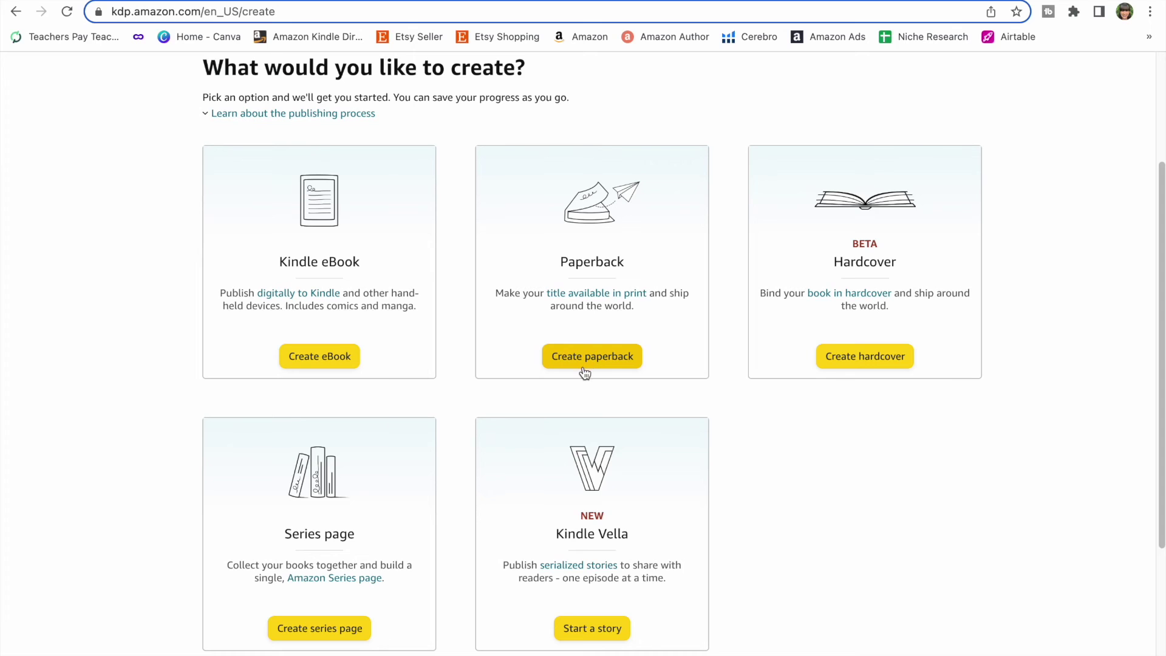
Switch to Amazon KDP, start creating a paperback and go through its title and series details
left_click(585, 370)
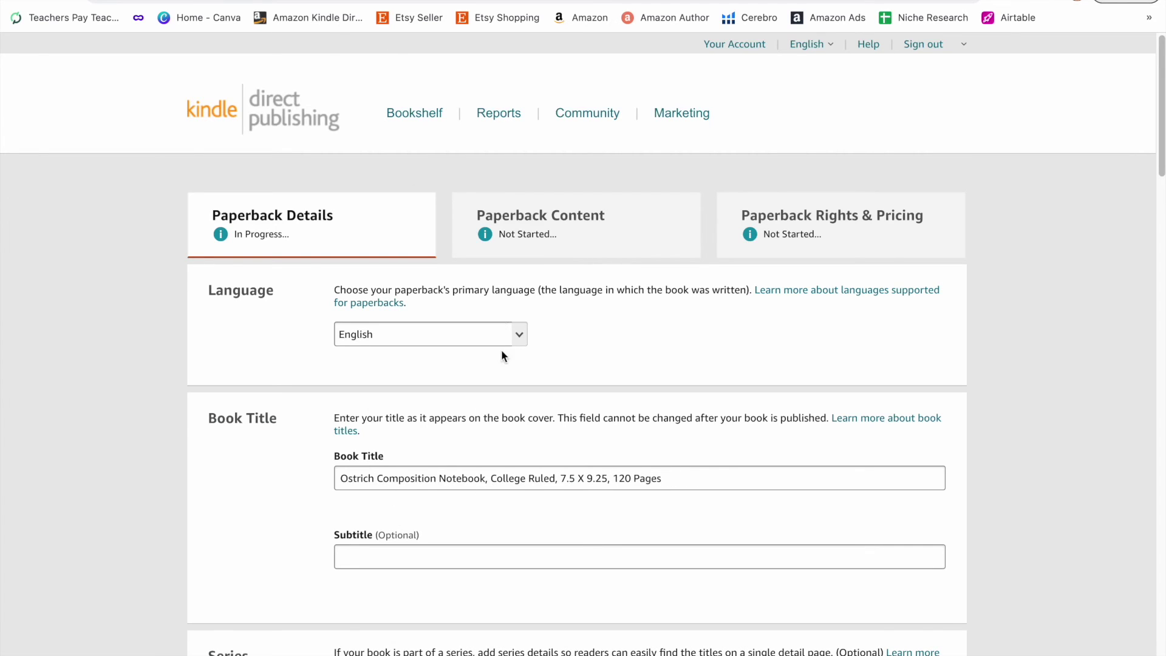
scroll(425, 486, "down", 9)
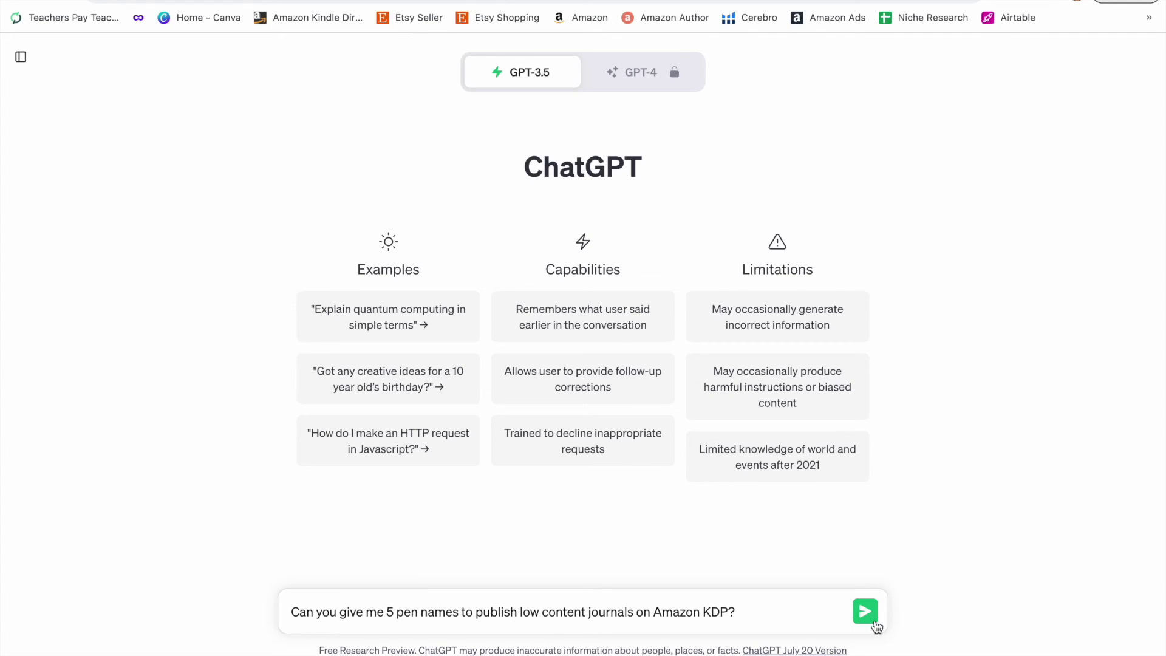
Ask ChatGPT for 5 pen names for low content journals on Amazon KDP and search TESS for live trademarks on a pen name
left_click(866, 612)
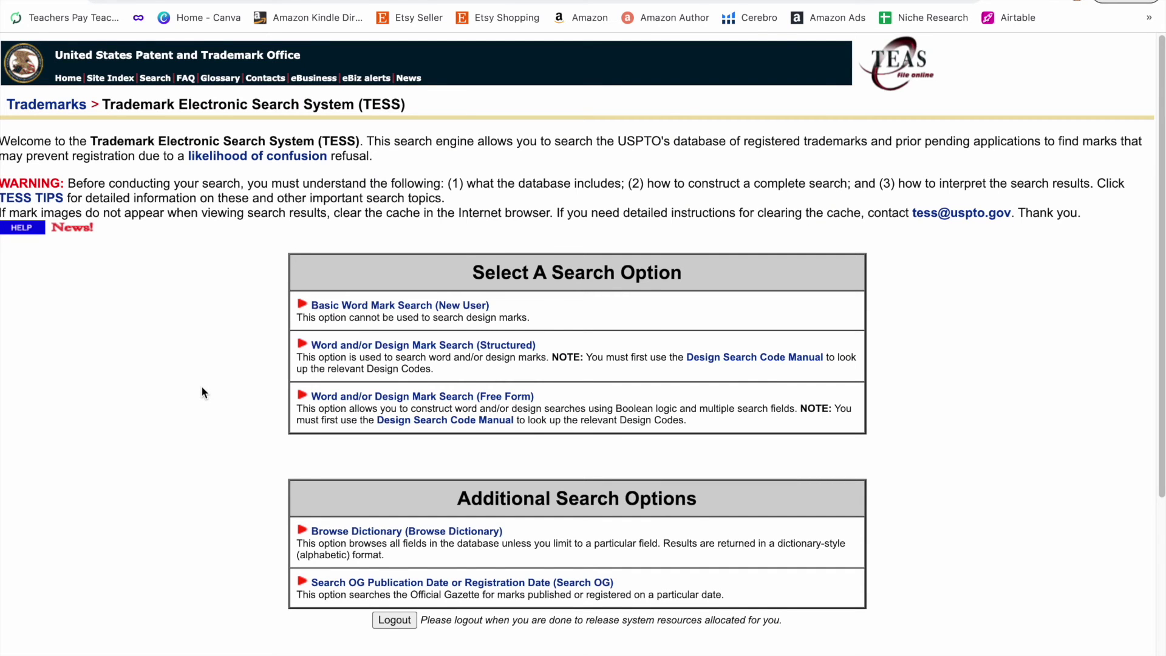
left_click(358, 305)
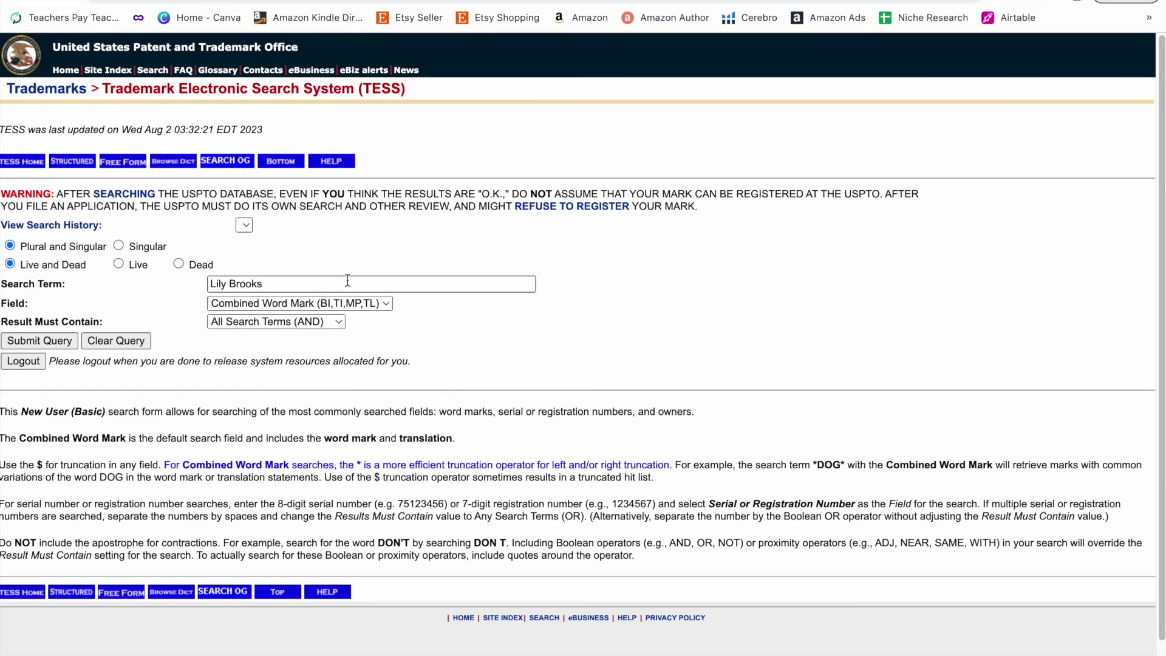
left_click(116, 264)
left_click(65, 342)
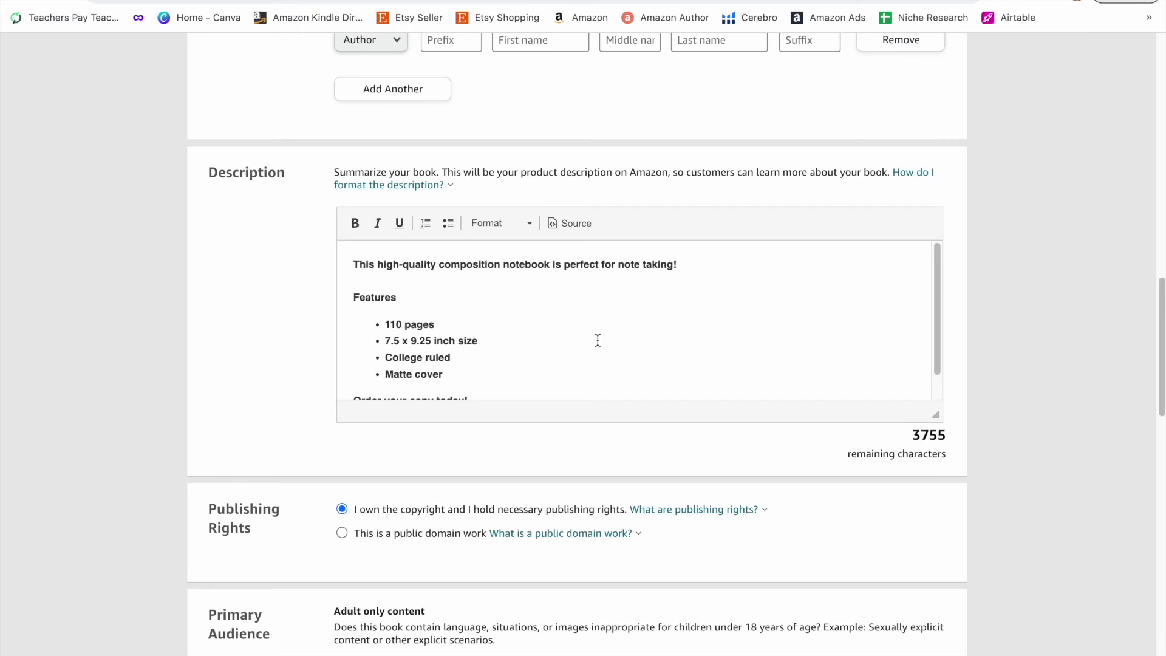
Review the paperback's description, publishing rights, primary audience and marketplace details on KDP
scroll(596, 338, "down", 1)
scroll(598, 340, "up", 1)
scroll(598, 340, "up", 1)
scroll(568, 352, "down", 1)
scroll(567, 353, "up", 1)
scroll(369, 332, "down", 3)
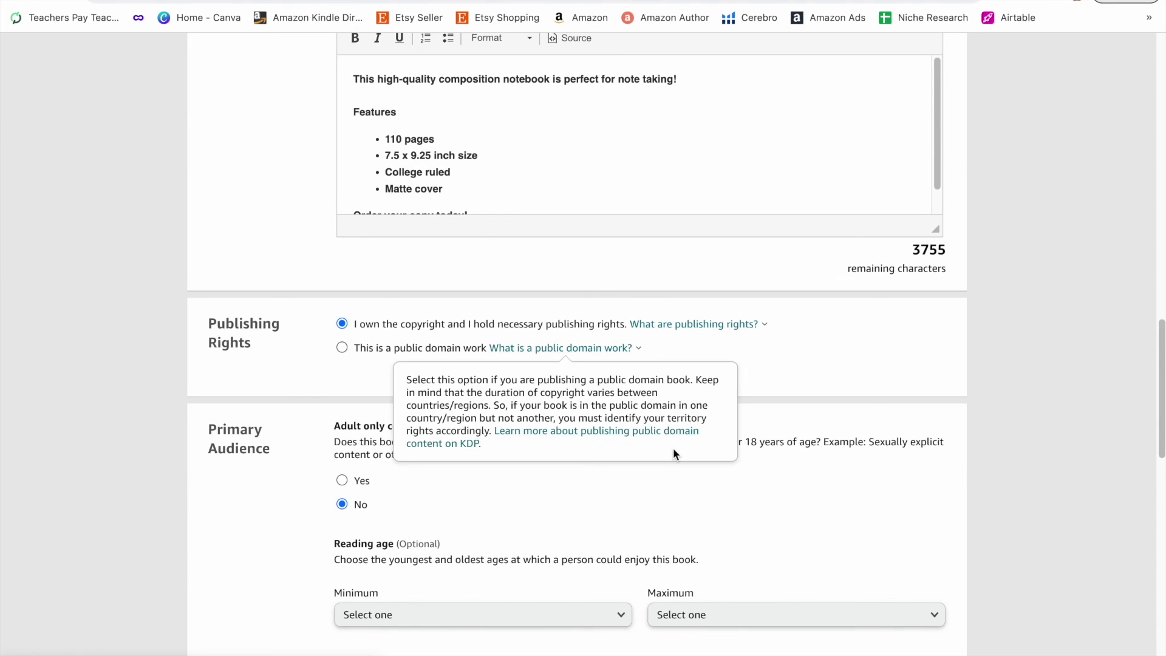
scroll(392, 311, "down", 2)
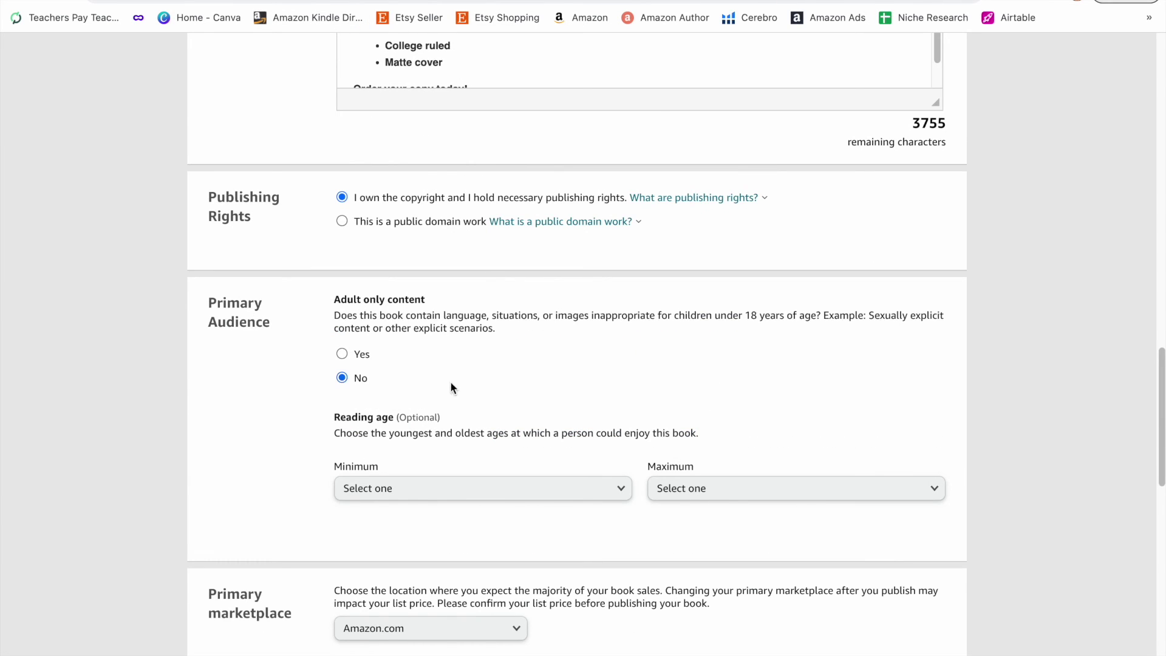
scroll(503, 273, "down", 6)
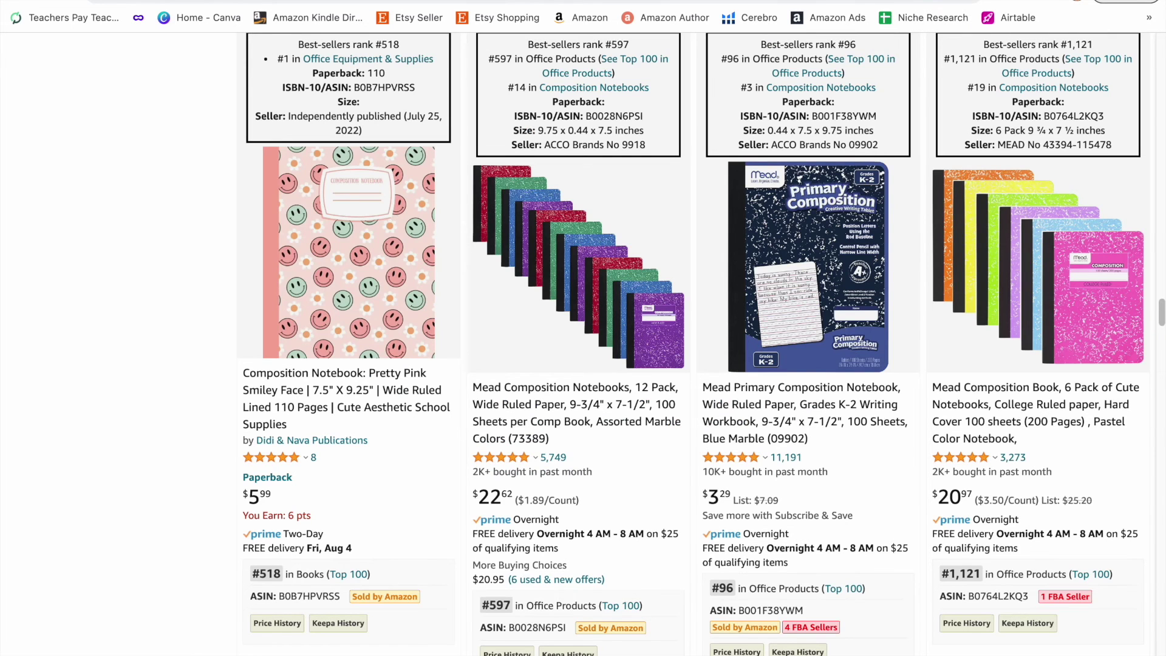
Switch to the Amazon search results and open the Writing Reference ranking from the Pretty Pink Smiley Face notebook's product details
mouse_move(386, 216)
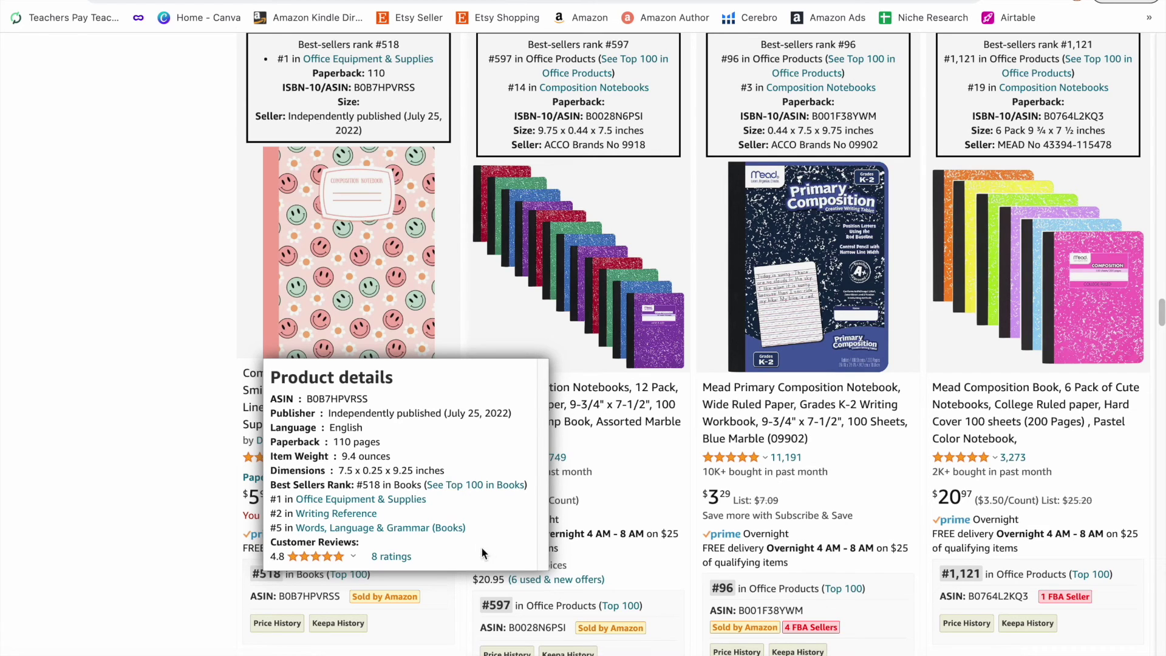
left_click(357, 515)
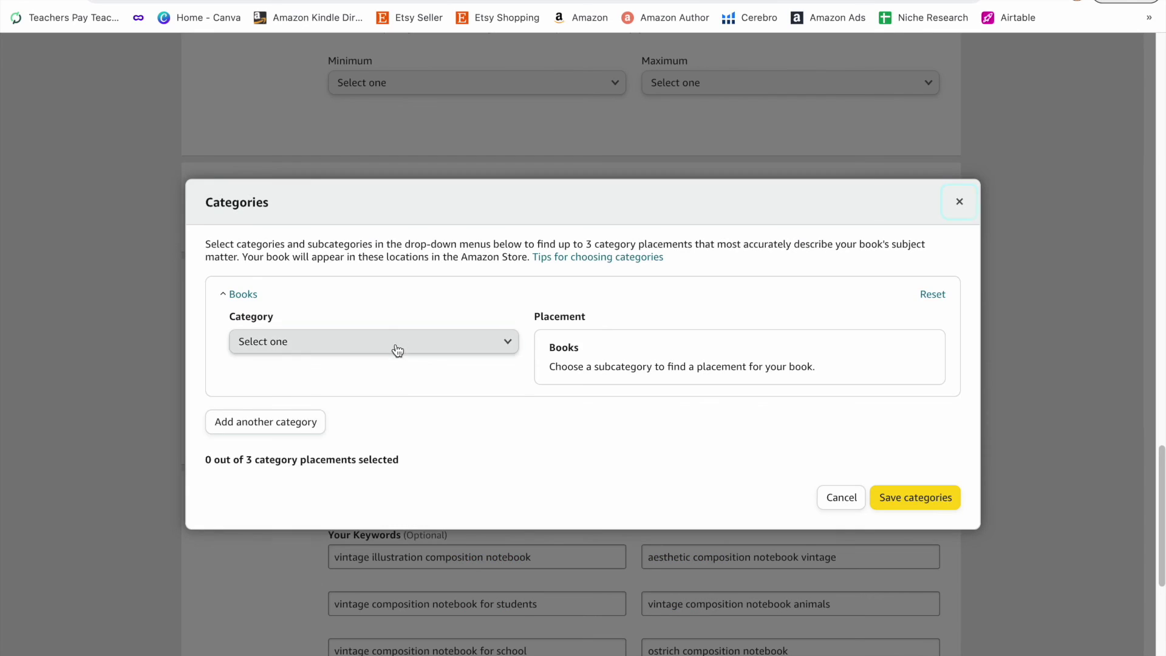
Place the book under Reference, Writing, Research & Publishing Guides, Writing, General and save the categories
left_click(398, 351)
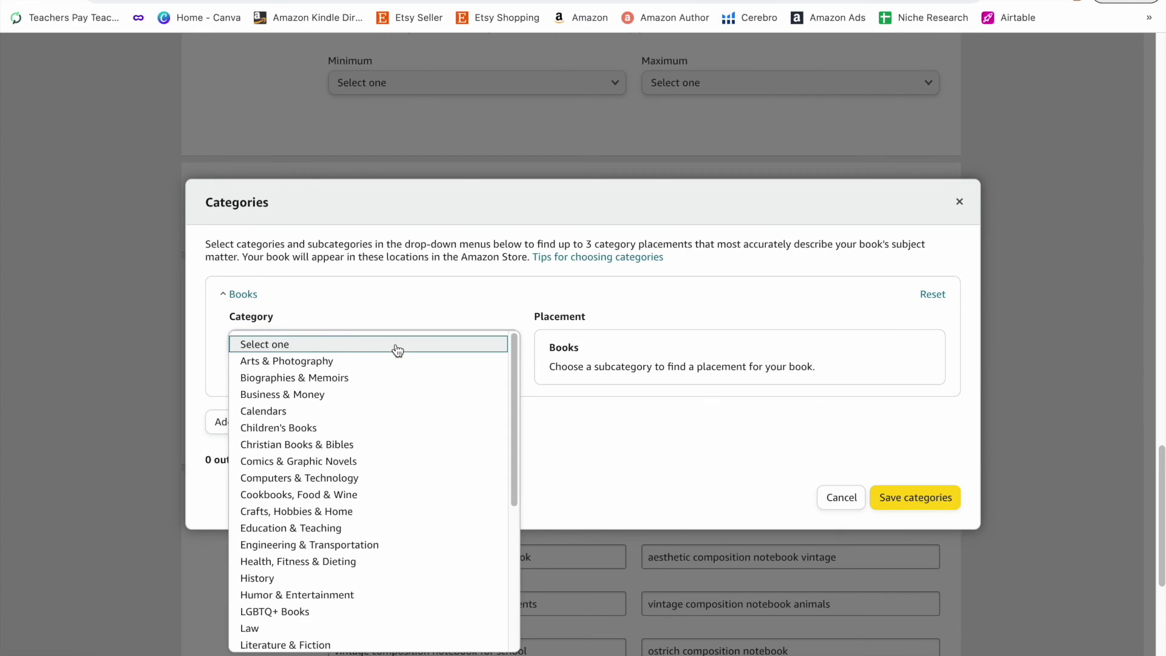
left_click(390, 464)
left_click(373, 392)
left_click(358, 574)
left_click(340, 442)
left_click(331, 479)
left_click(328, 490)
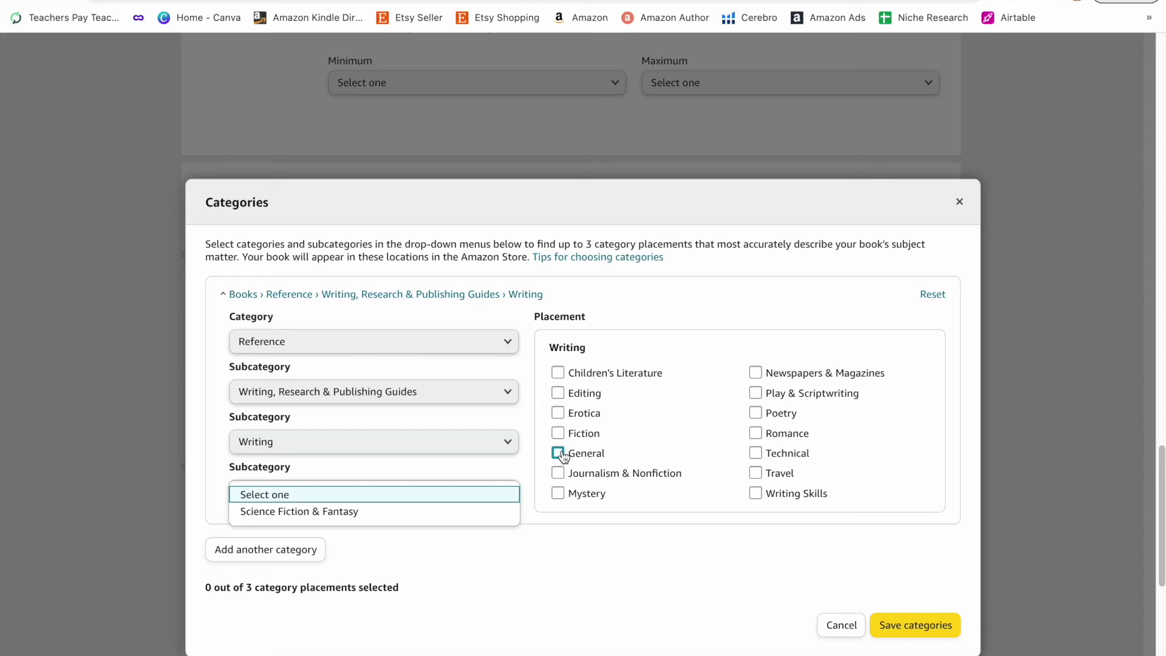
left_click(558, 453)
left_click(887, 641)
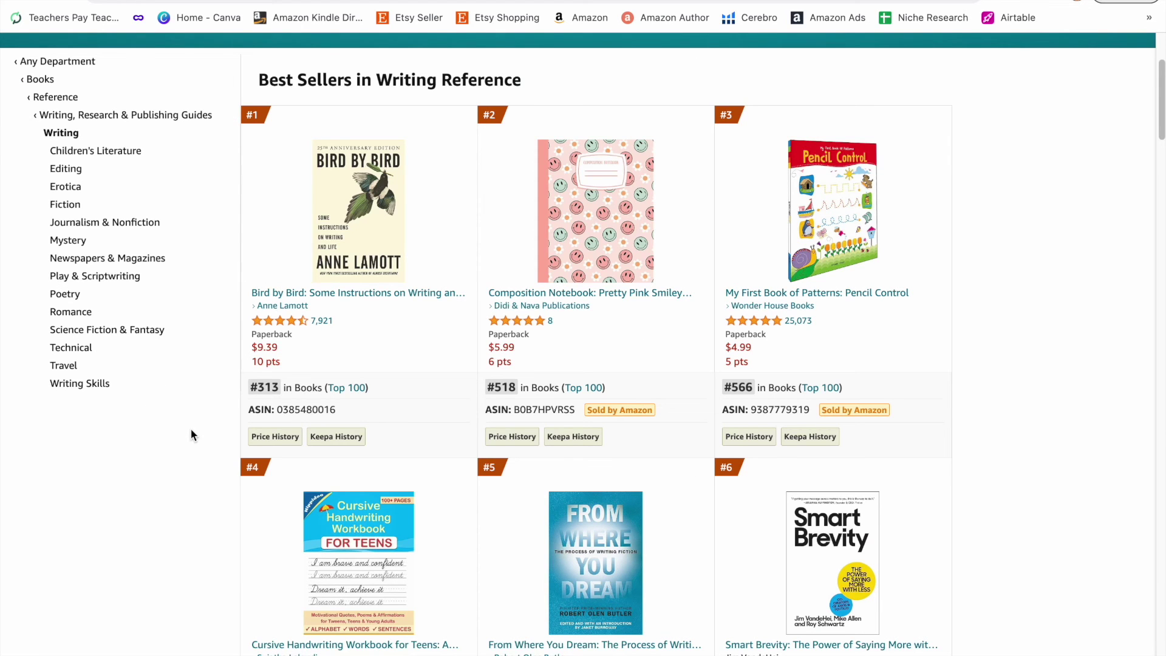
Review the paperback's keyword entries on KDP and compare them with Book Bolt's keyword results for "composition notebook vintage"
mouse_move(617, 172)
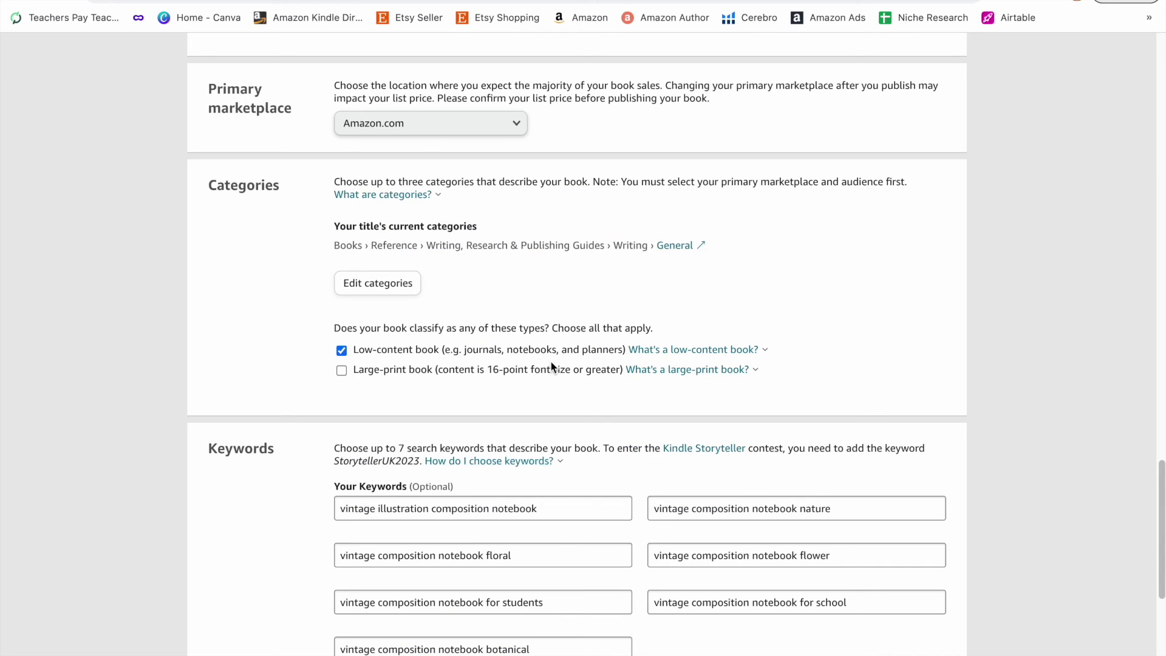
scroll(611, 366, "down", 3)
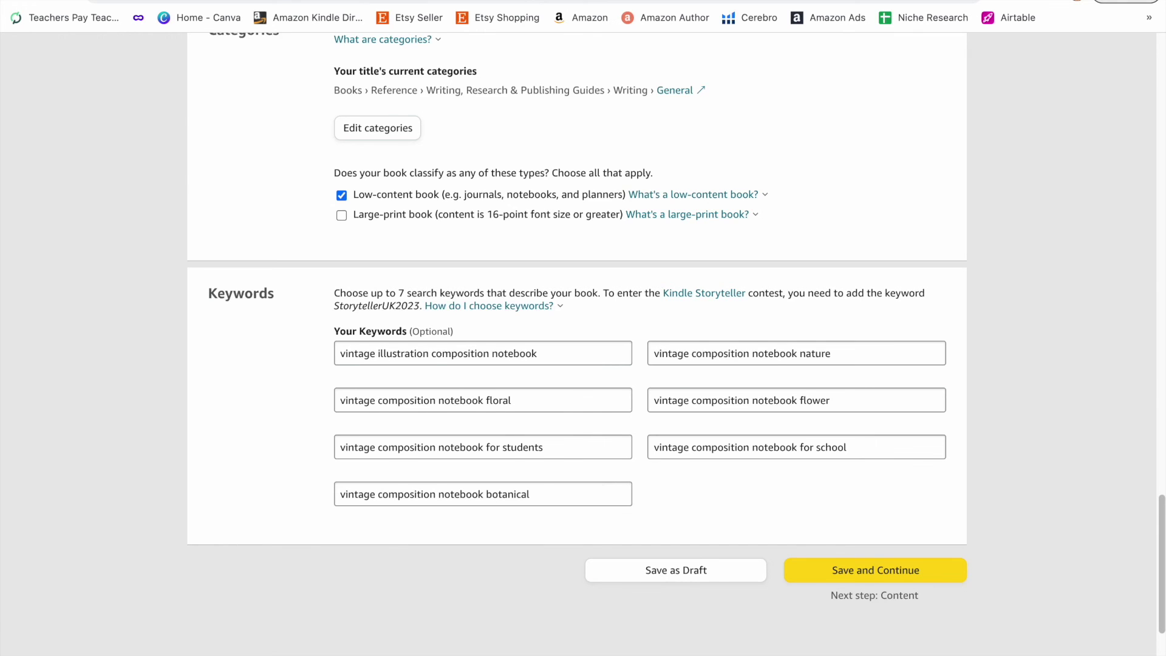
key("ctrl+Tab")
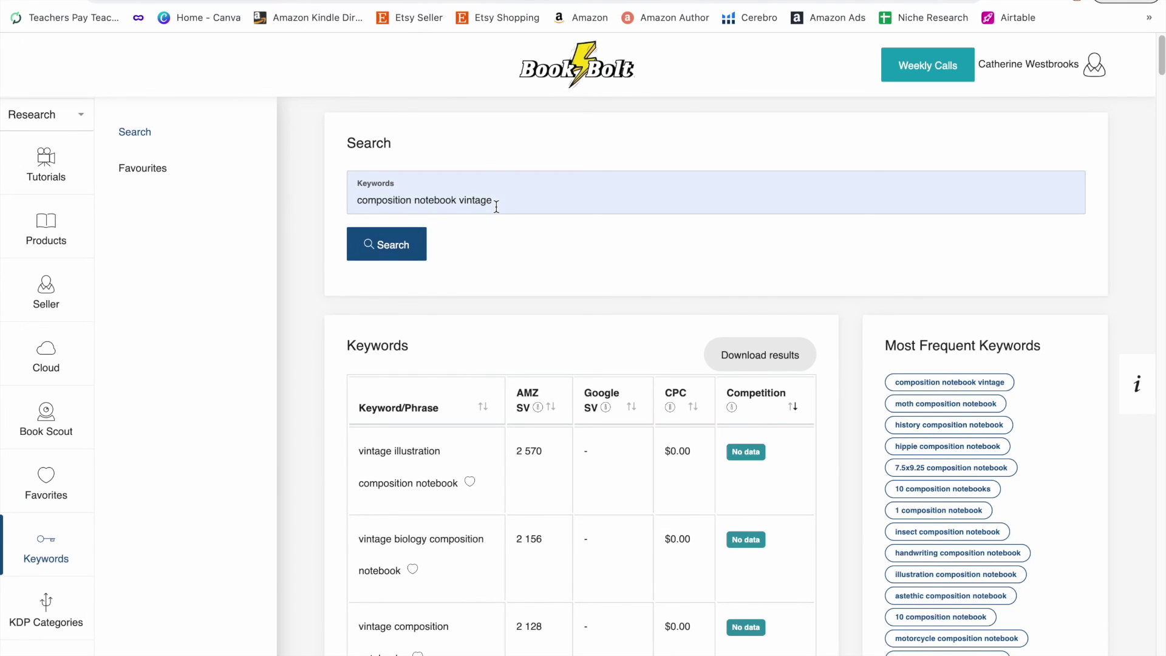
scroll(496, 207, "down", 5)
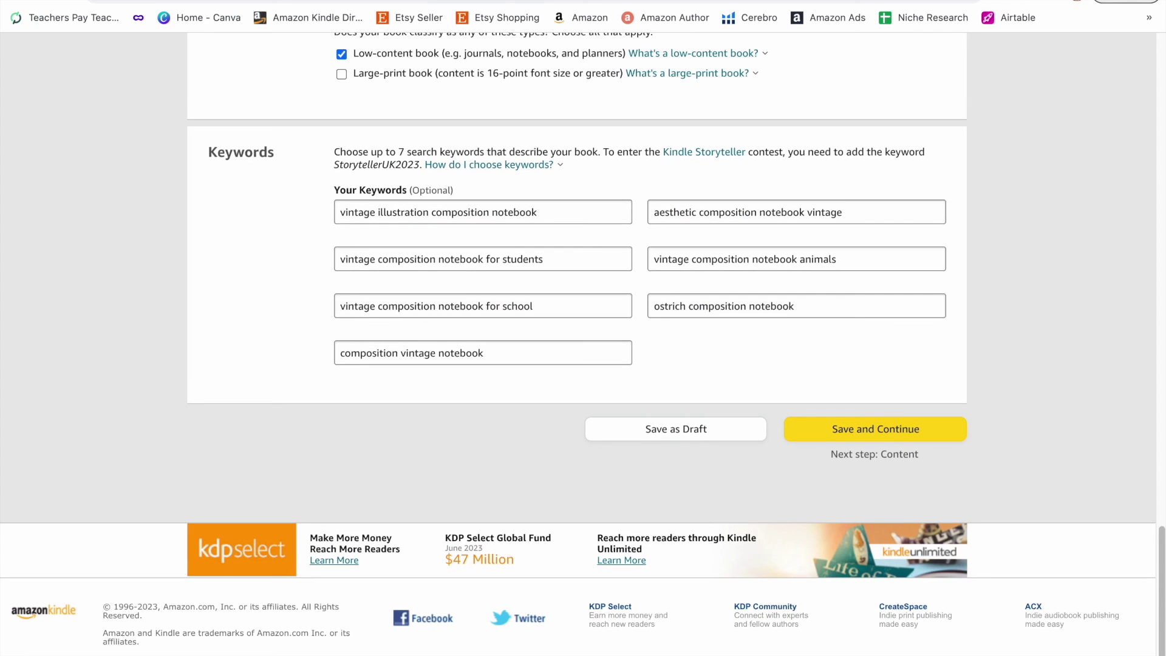
Save the paperback details, continue to the content page and set a 7.5 x 9.25 in trim size with Bleed (PDF only)
left_click(830, 435)
scroll(766, 501, "down", 1)
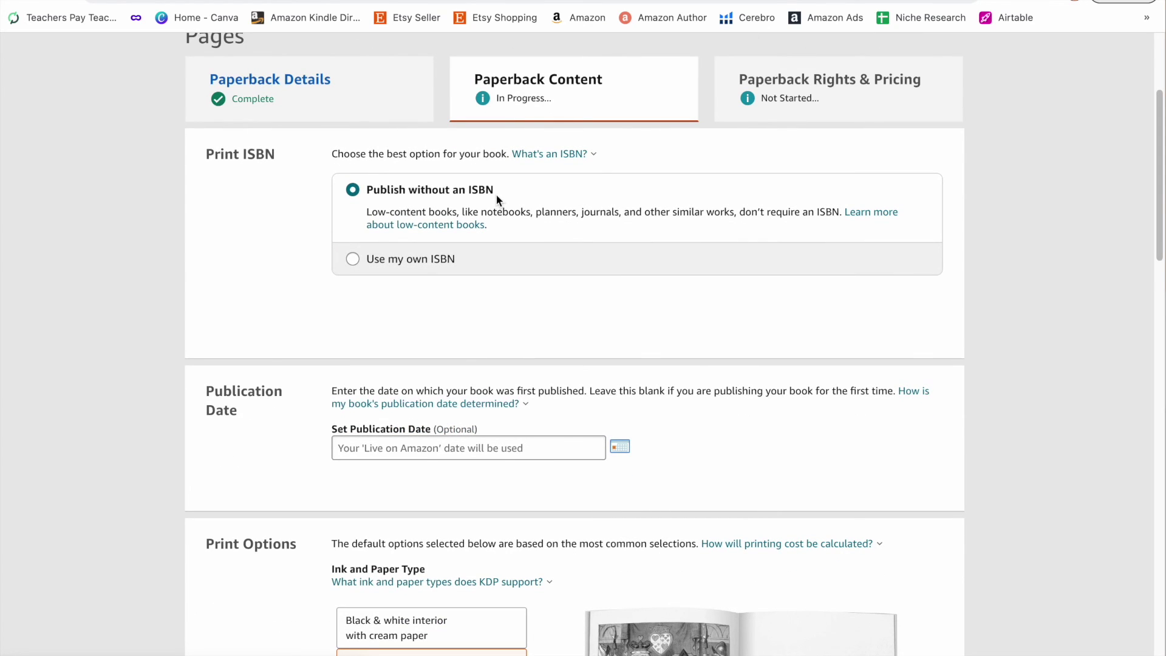
scroll(496, 195, "down", 3)
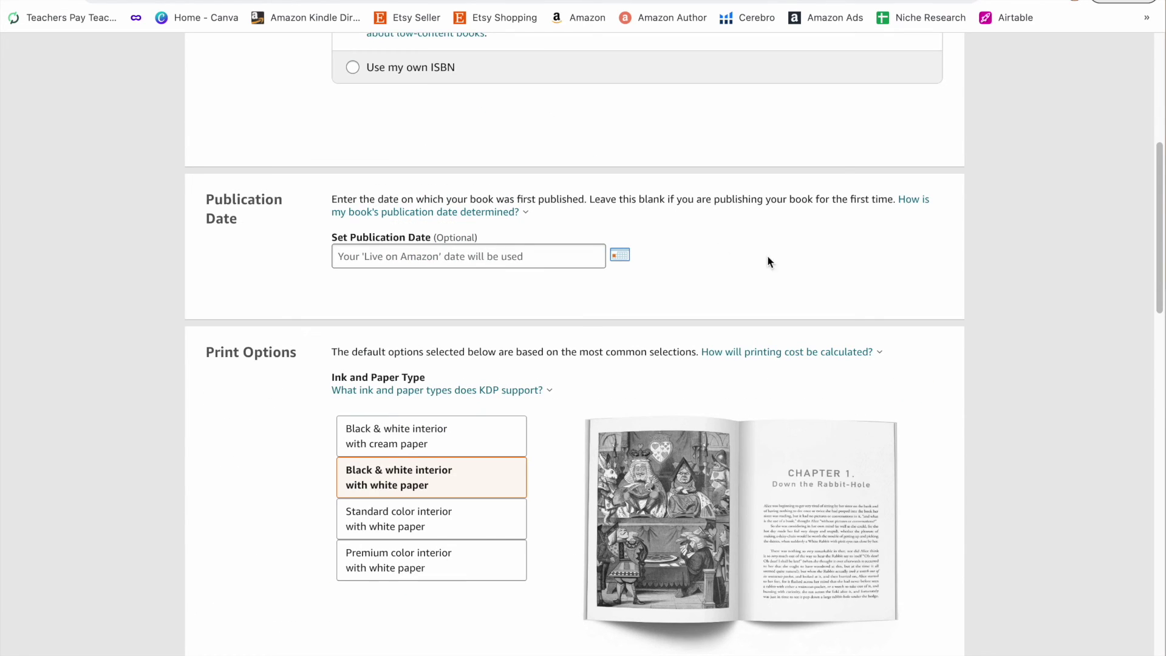
scroll(789, 269, "down", 4)
scroll(559, 365, "down", 3)
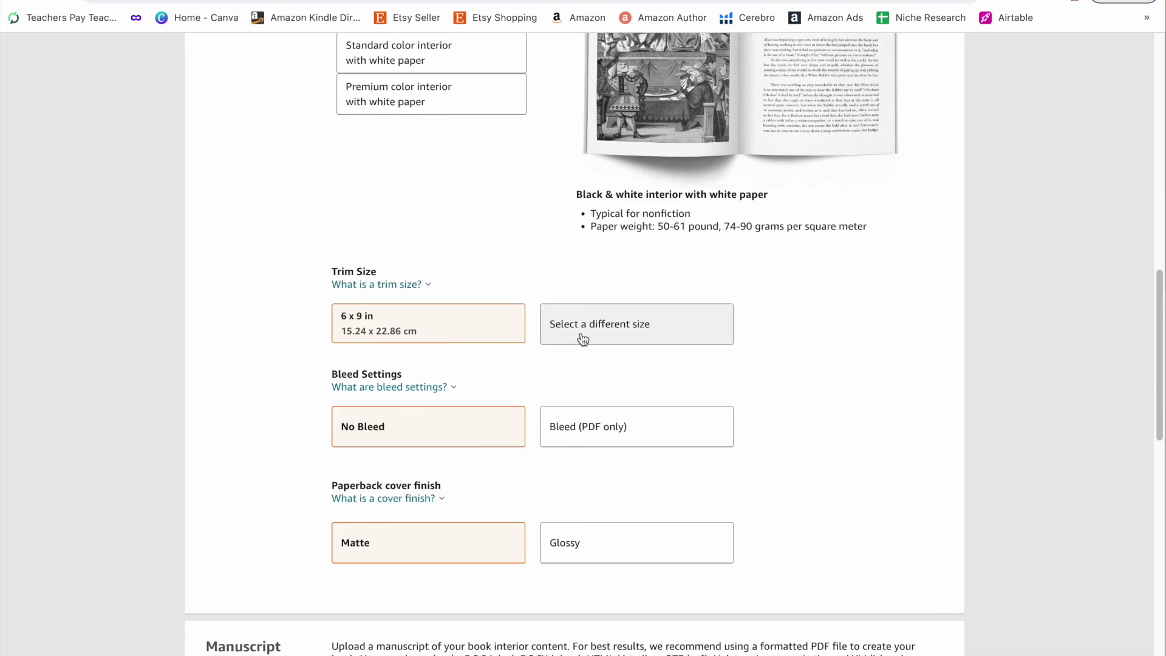
left_click(580, 336)
left_click(538, 359)
left_click(618, 429)
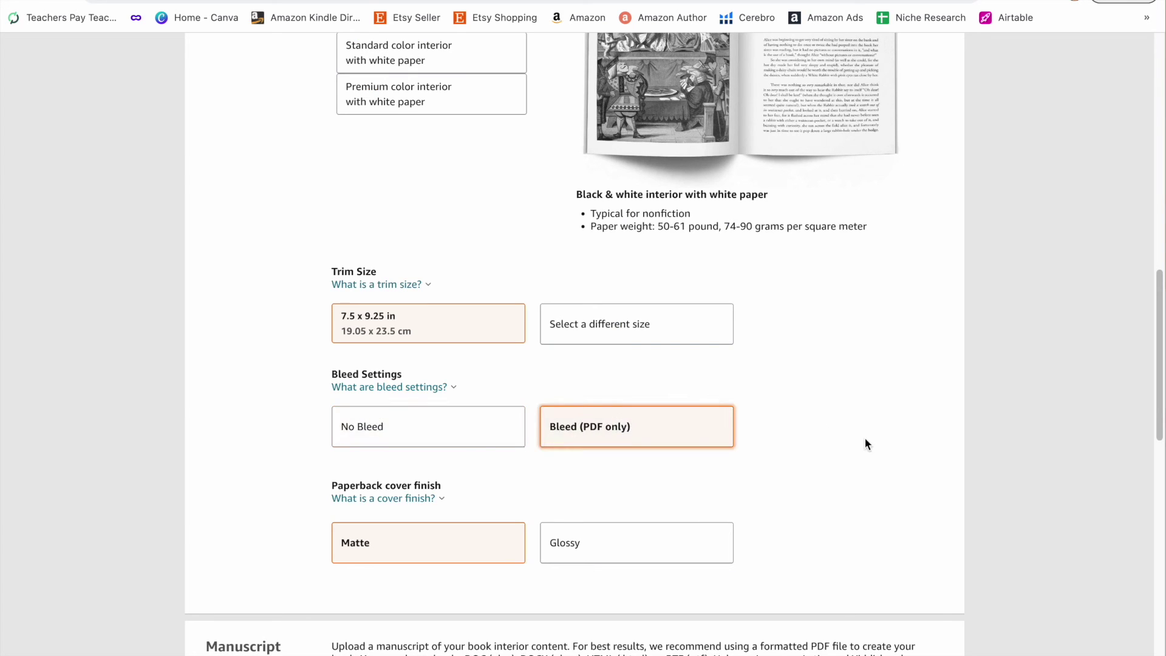
Choose to upload an existing print-ready PDF as the book cover and launch the book previewer
scroll(428, 426, "down", 2)
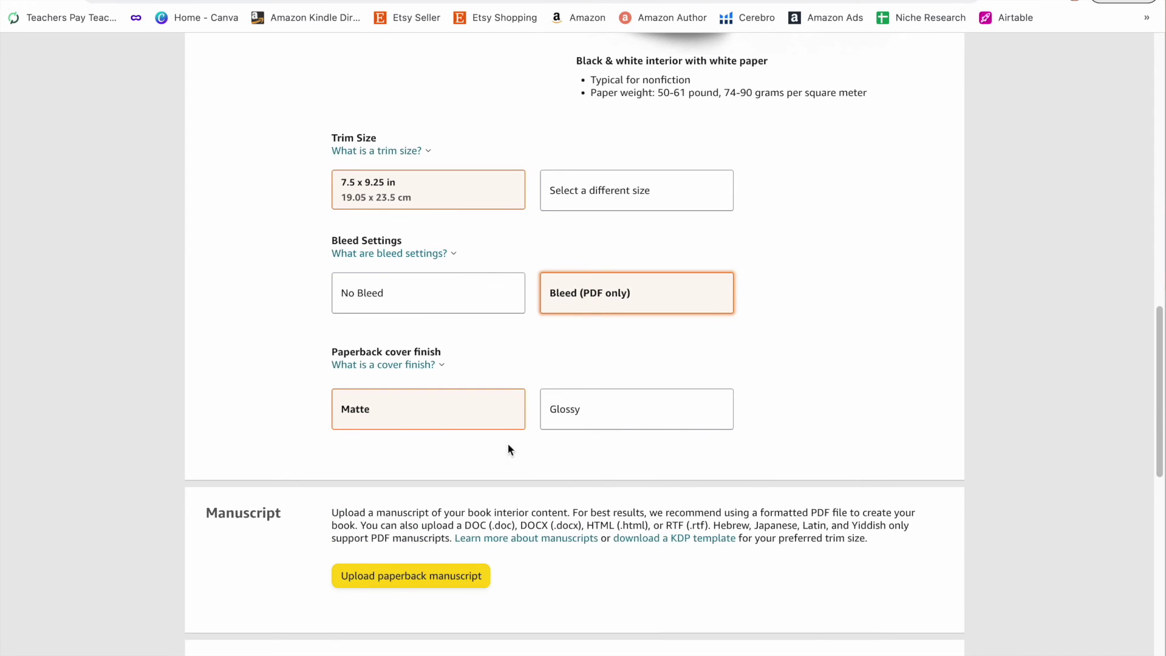
scroll(648, 490, "down", 1)
scroll(871, 403, "down", 2)
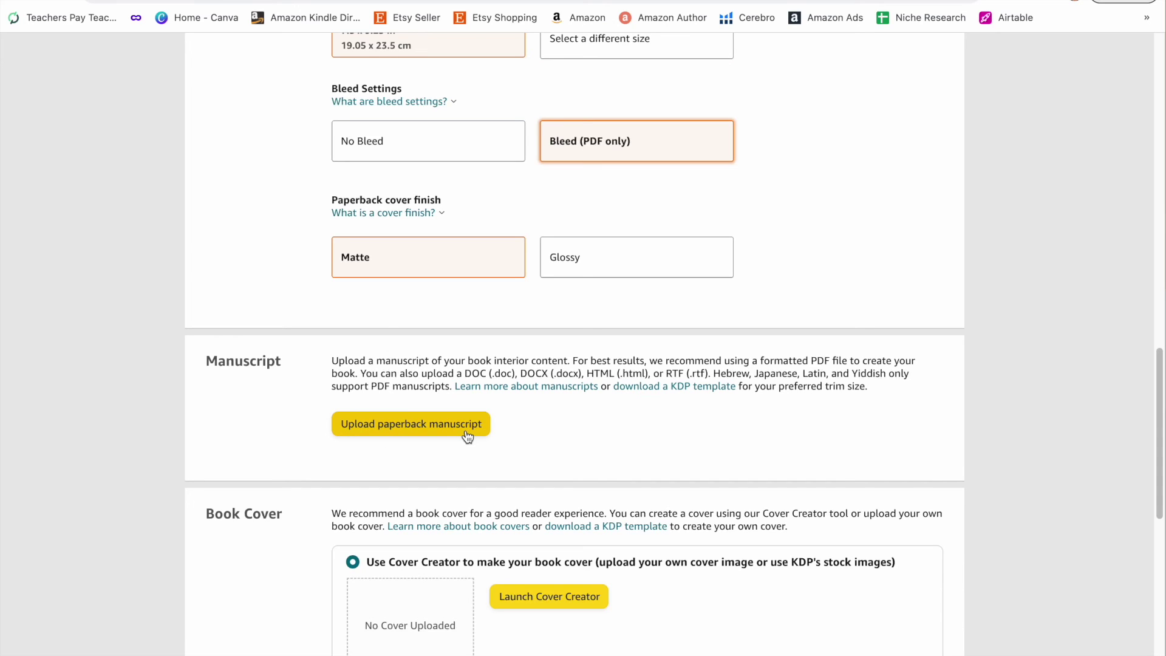
scroll(467, 437, "down", 3)
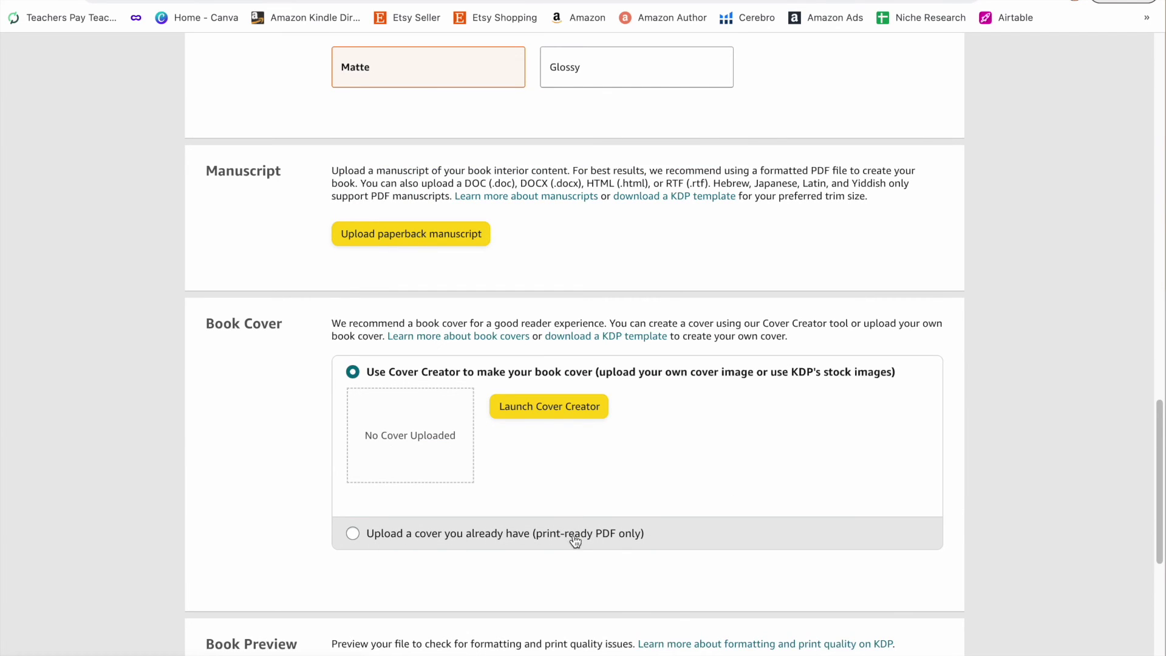
left_click(648, 549)
scroll(604, 491, "down", 4)
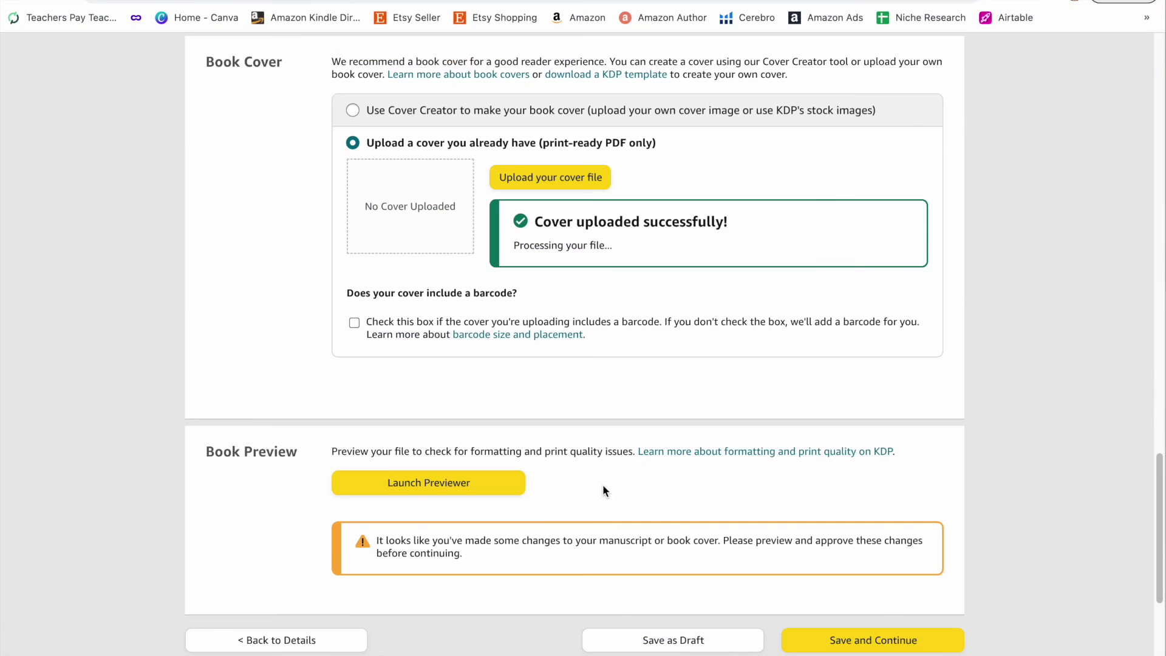
left_click(511, 493)
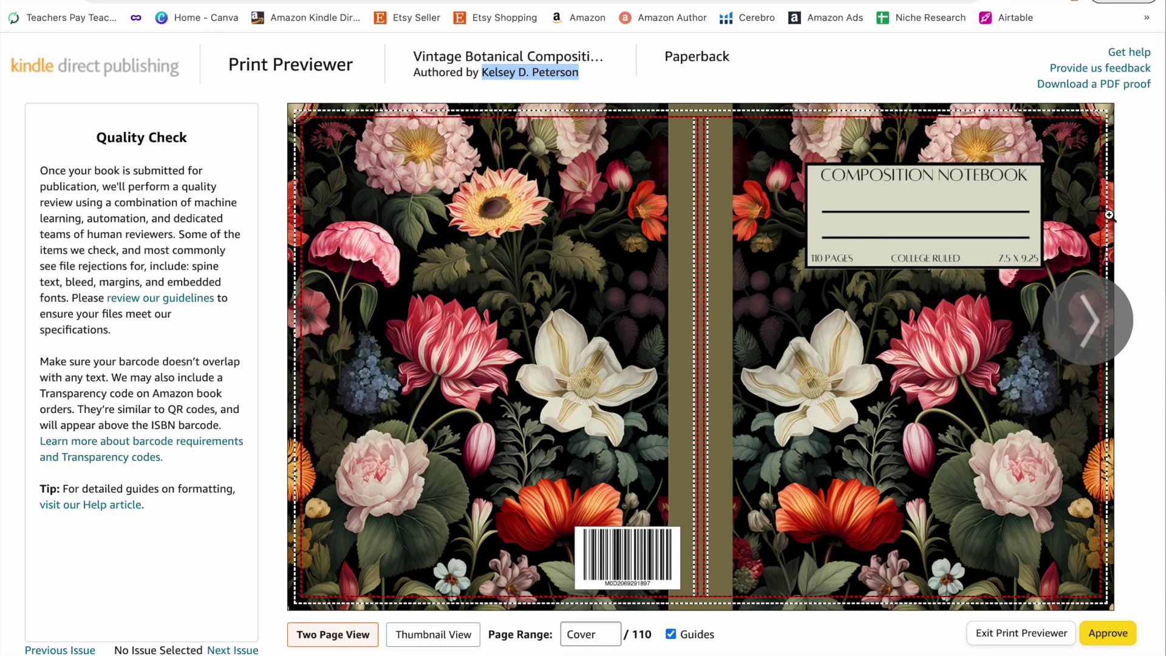
Check the notebook's interior as thumbnails and as two-page spreads, and approve the print preview
left_click(454, 634)
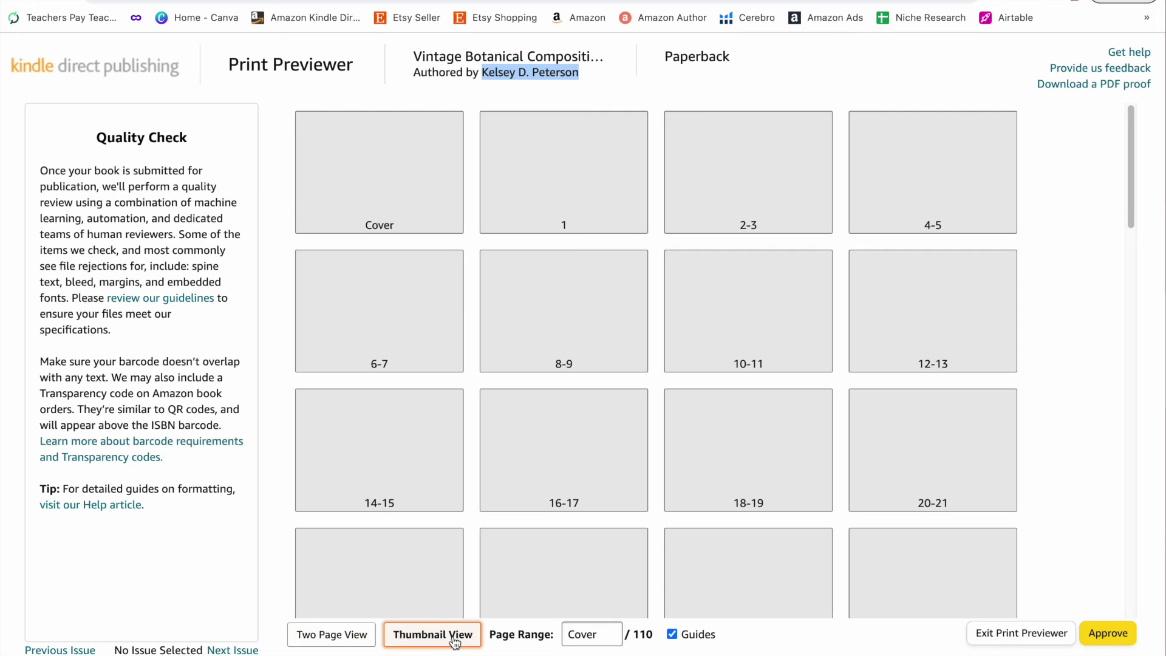
scroll(623, 417, "down", 20)
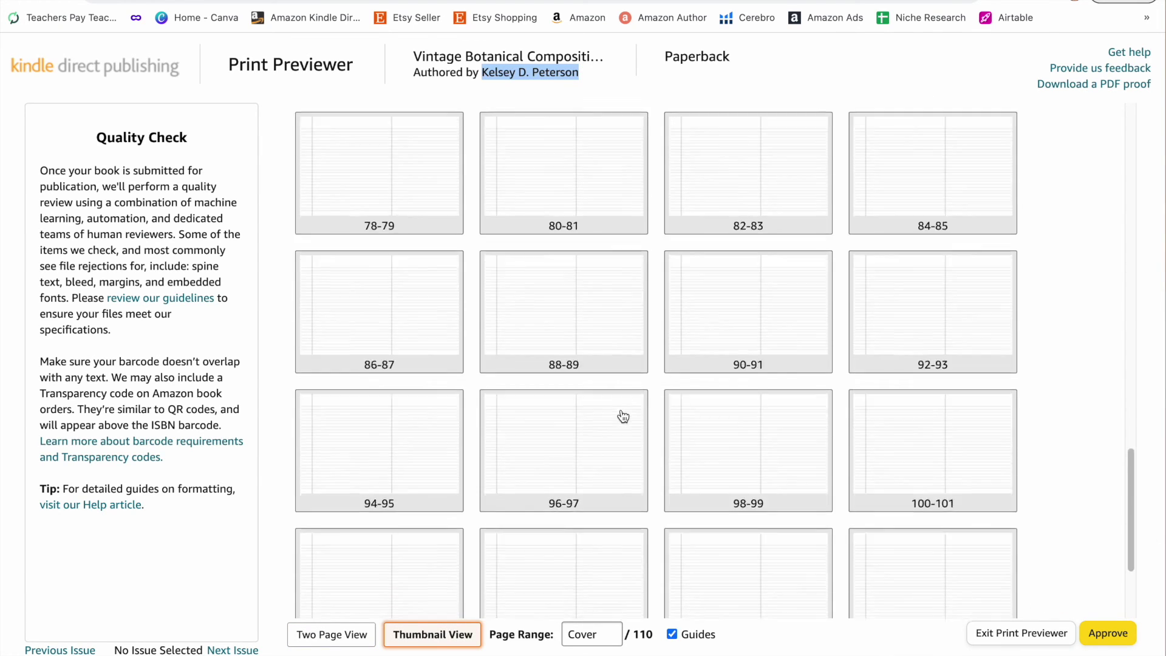
scroll(621, 415, "up", 15)
left_click(619, 414)
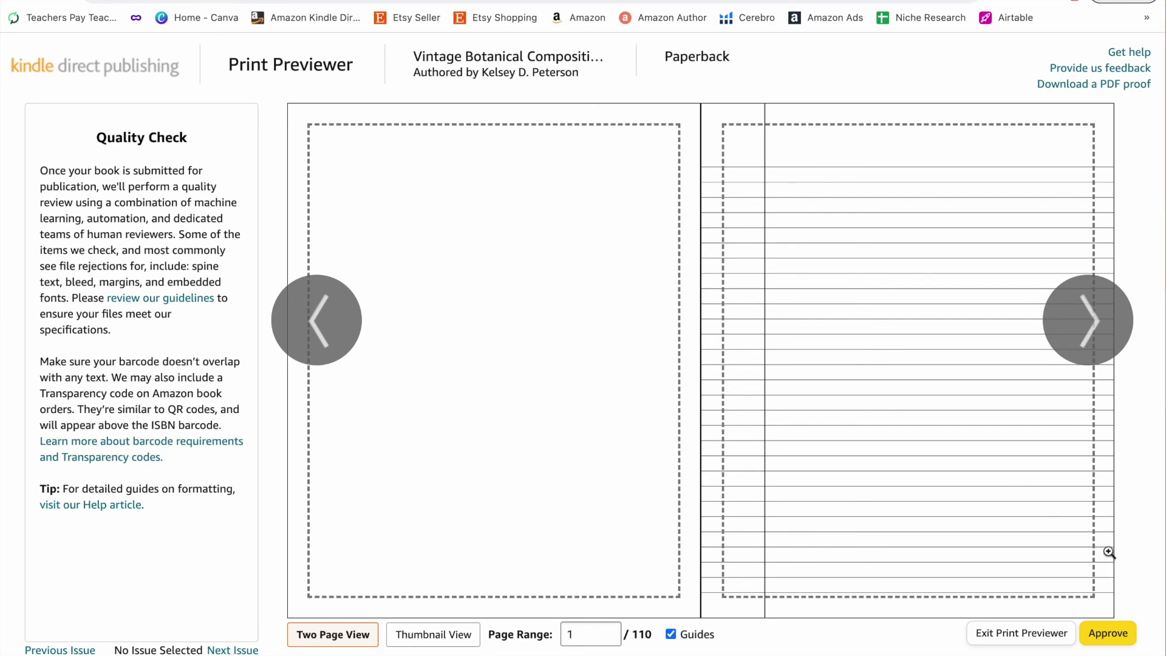
left_click(1079, 339)
left_click(1084, 325)
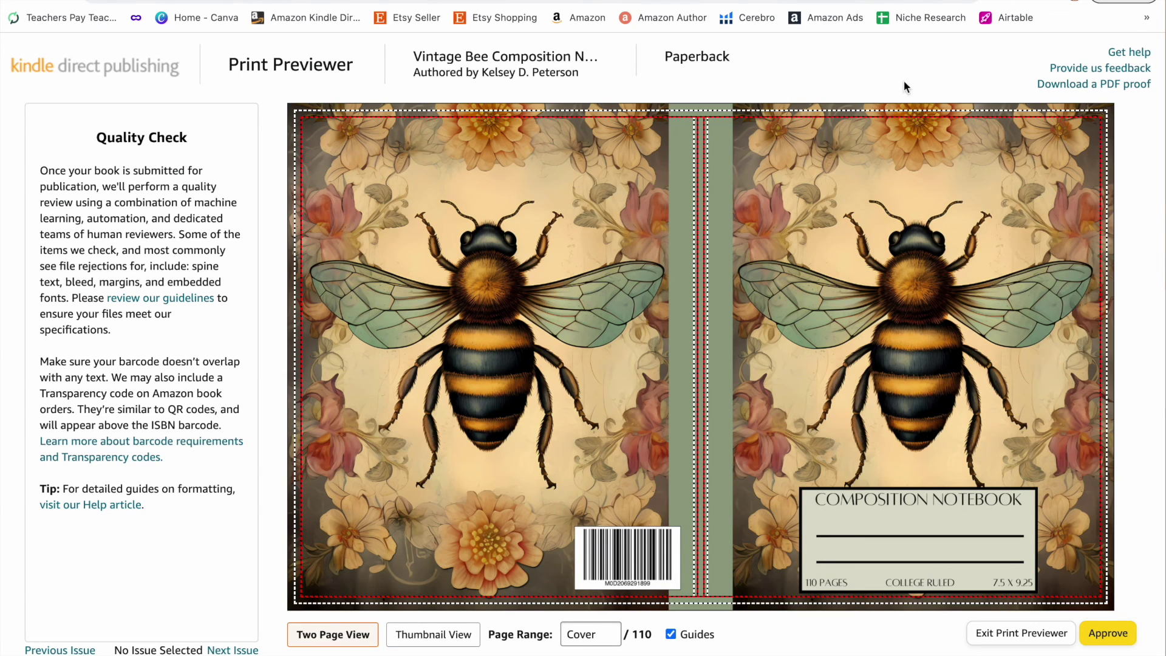
left_click(1101, 641)
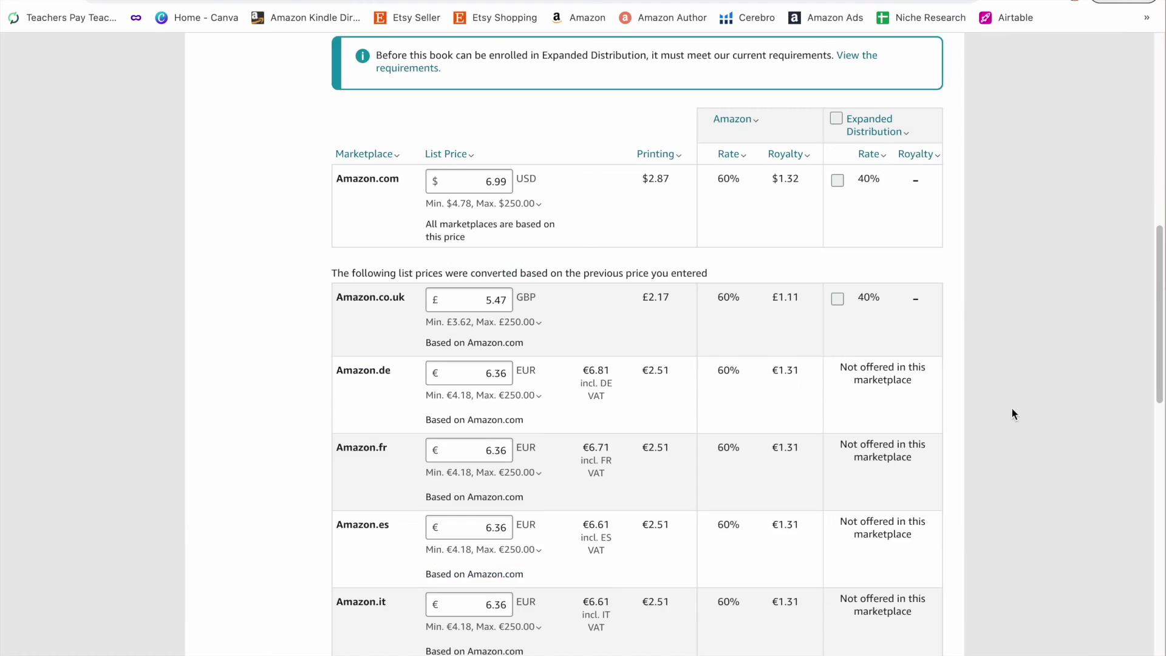
Set the Amazon.co.uk list price to 5.99 GBP
scroll(1011, 407, "up", 6)
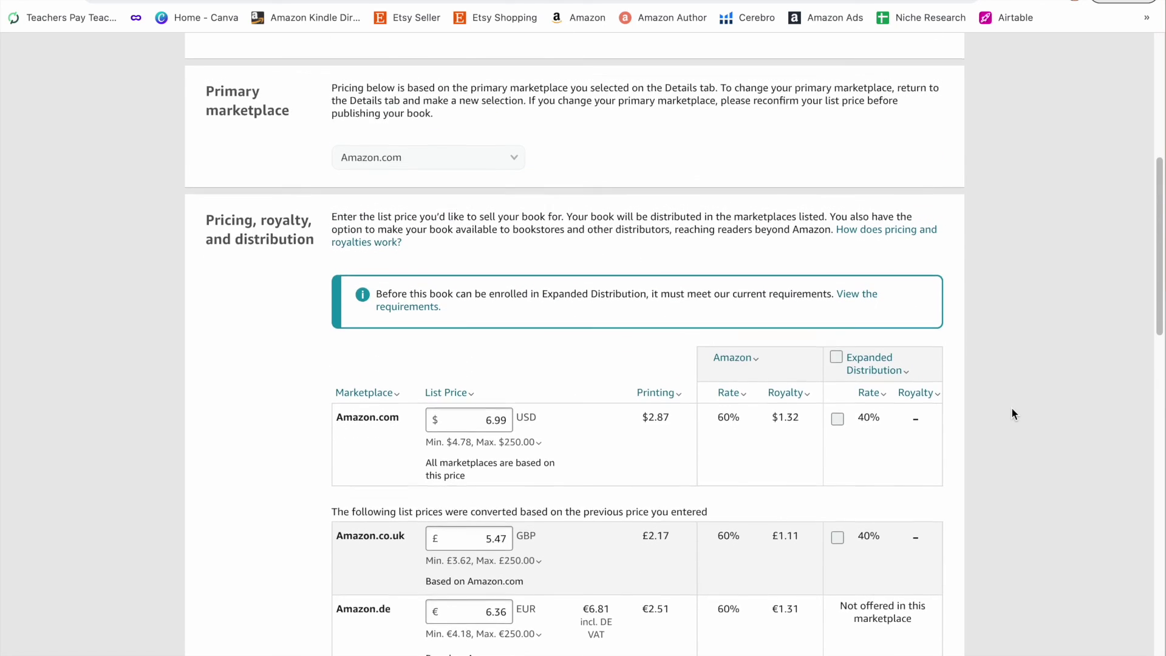
scroll(1011, 407, "down", 9)
scroll(1014, 372, "up", 2)
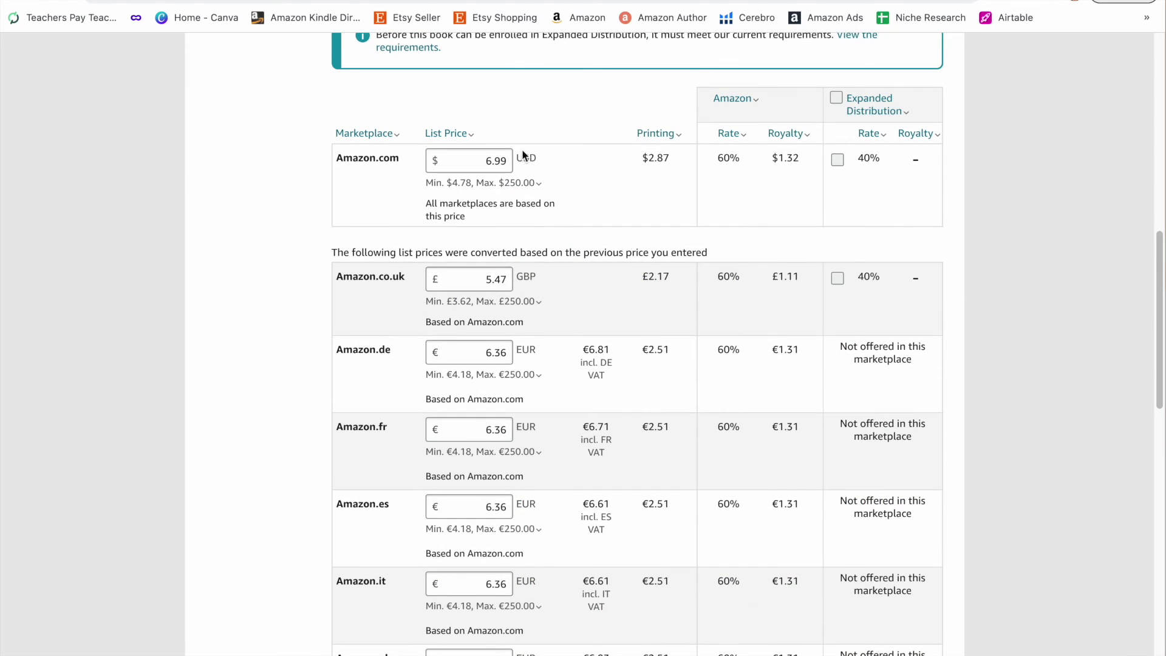
left_click(510, 281)
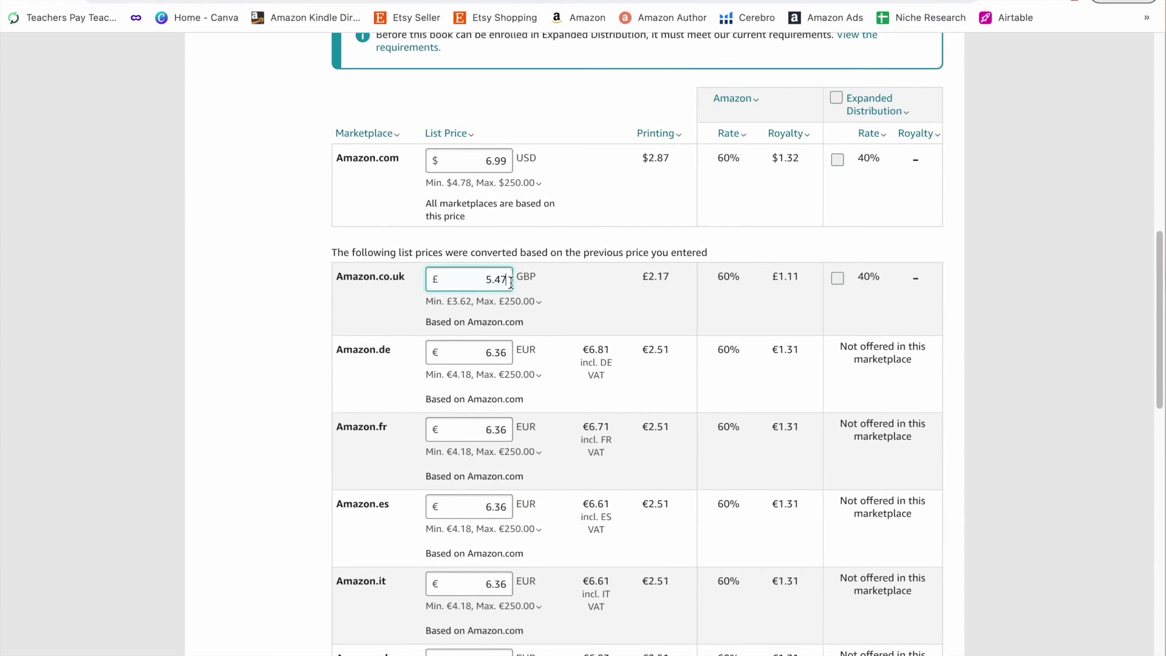
key("BackSpace")
key("BackSpace")
key("BackSpace")
type(".")
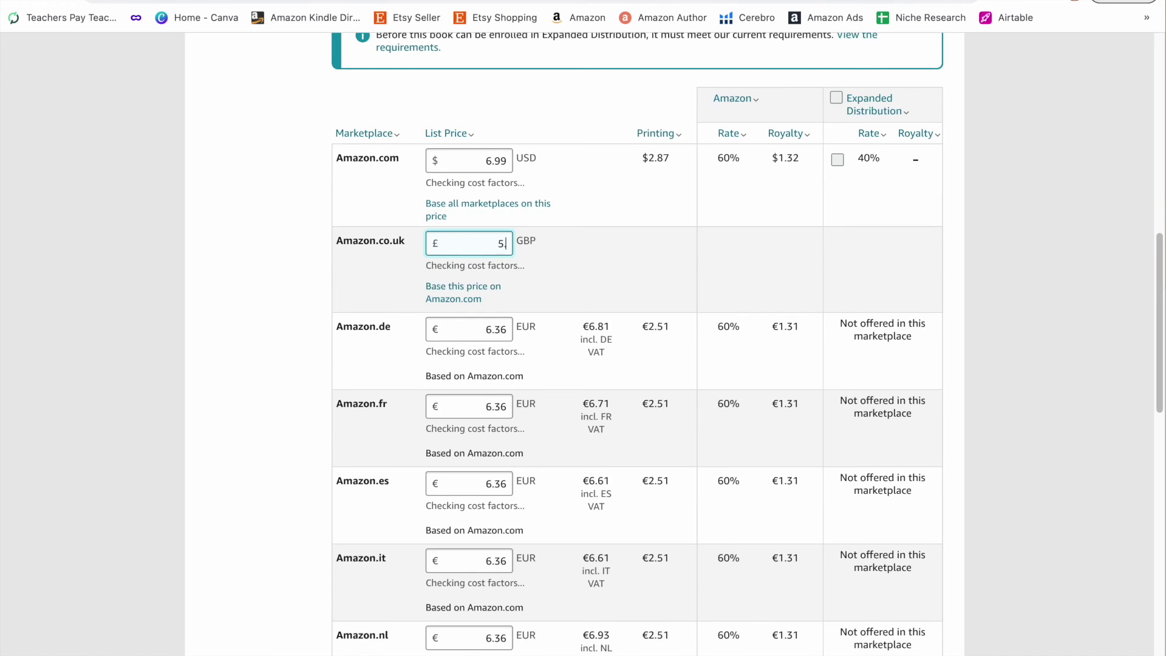
type("99")
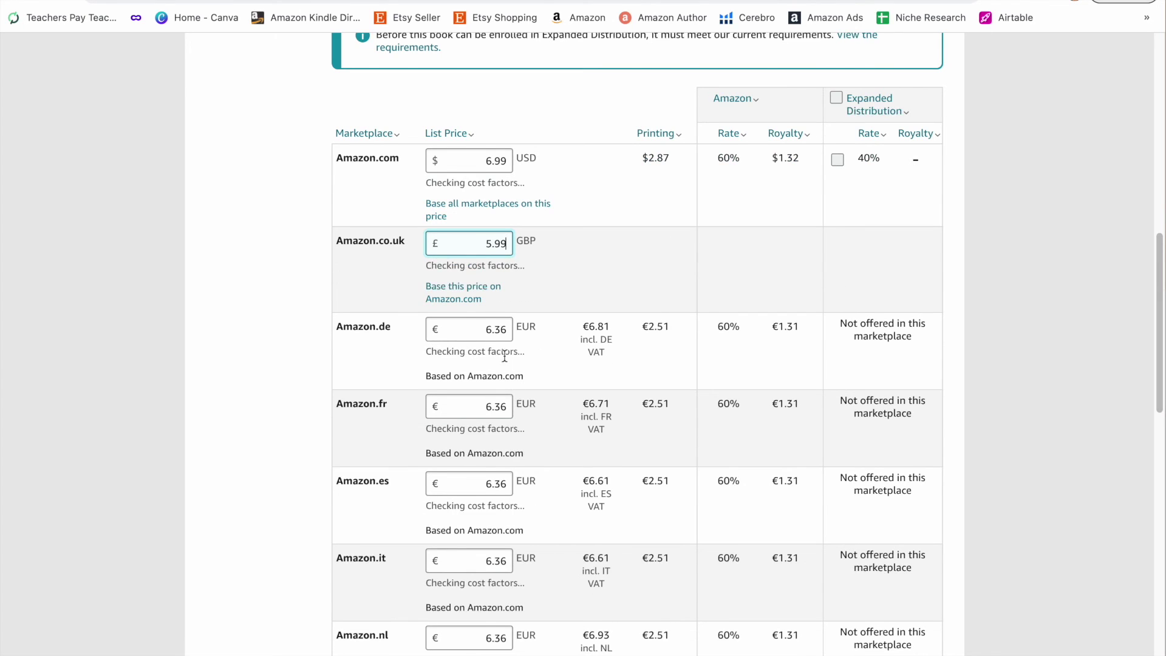